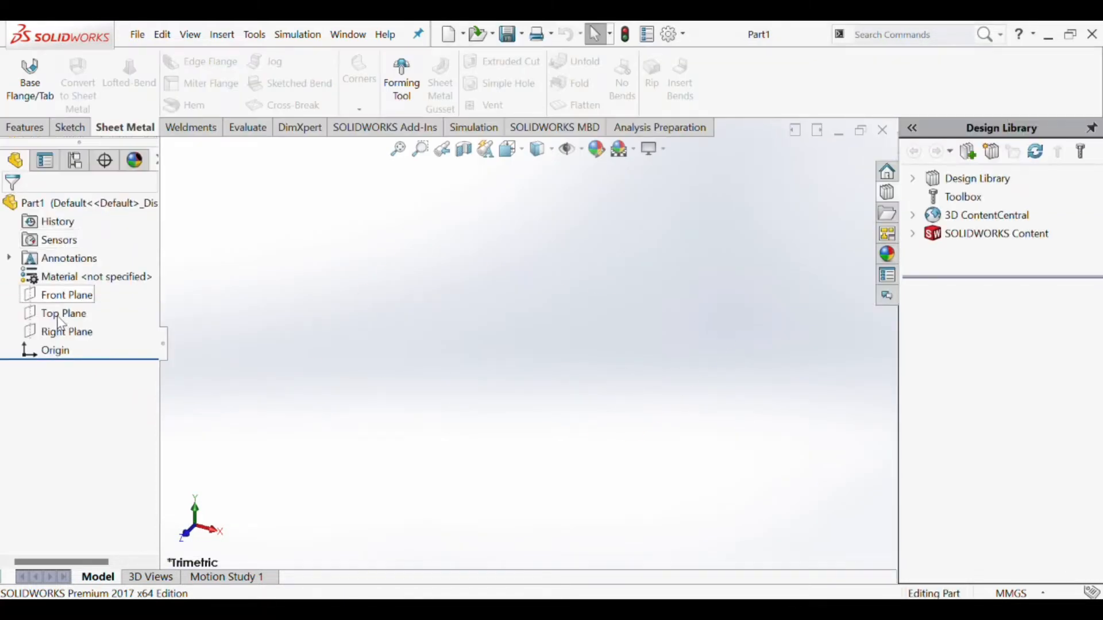
- Start a sketch on the Top Plane and draw a center rectangle about 46 mm high centered on the origin
left_click(60, 318)
left_click(79, 303)
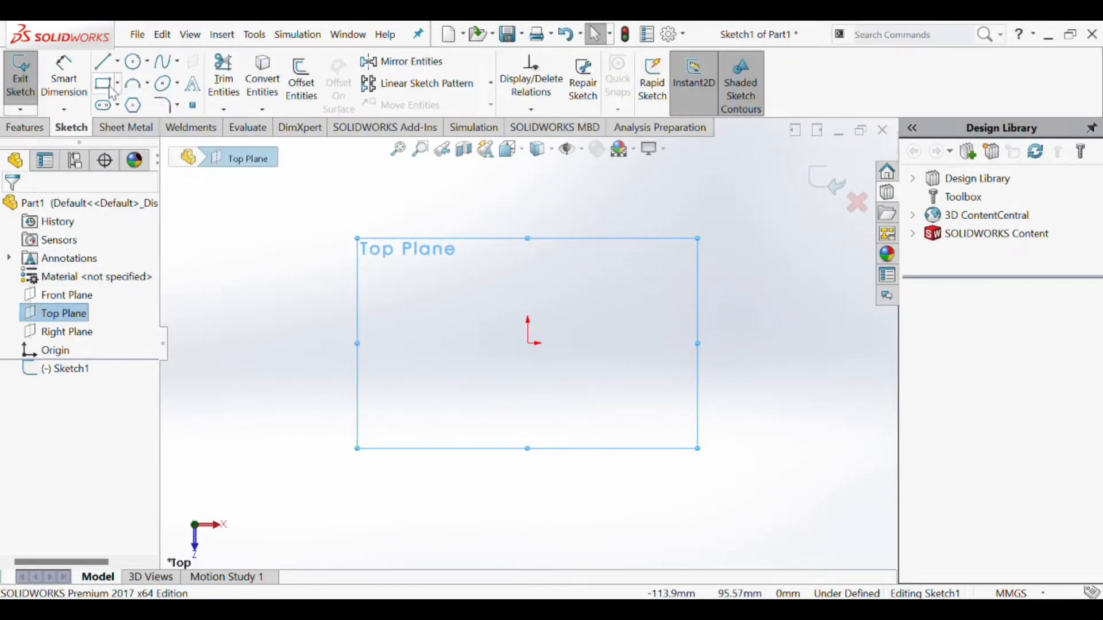
left_click(104, 85)
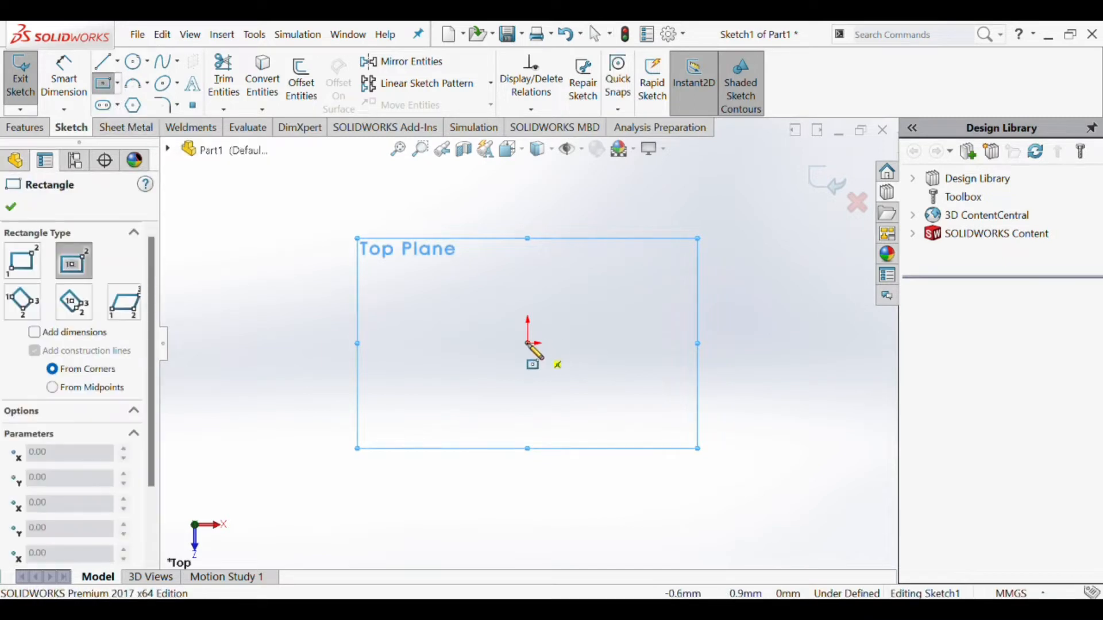
left_click(528, 343)
left_click(731, 389)
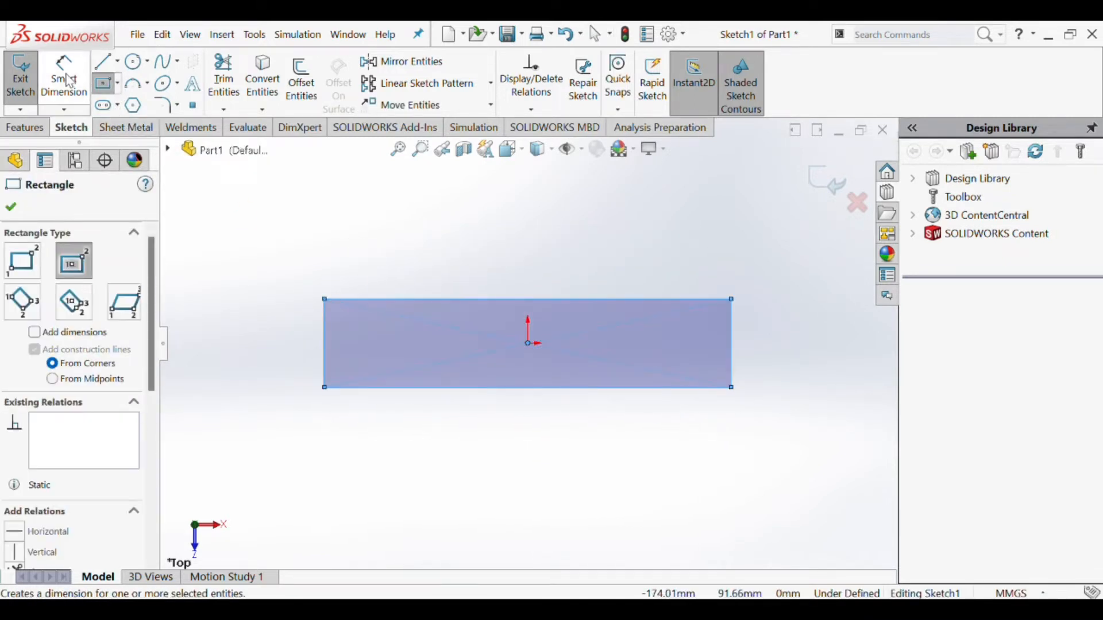
- Dimension the rectangle 70 mm high and 230.75 mm wide
left_click(69, 80)
left_click(325, 328)
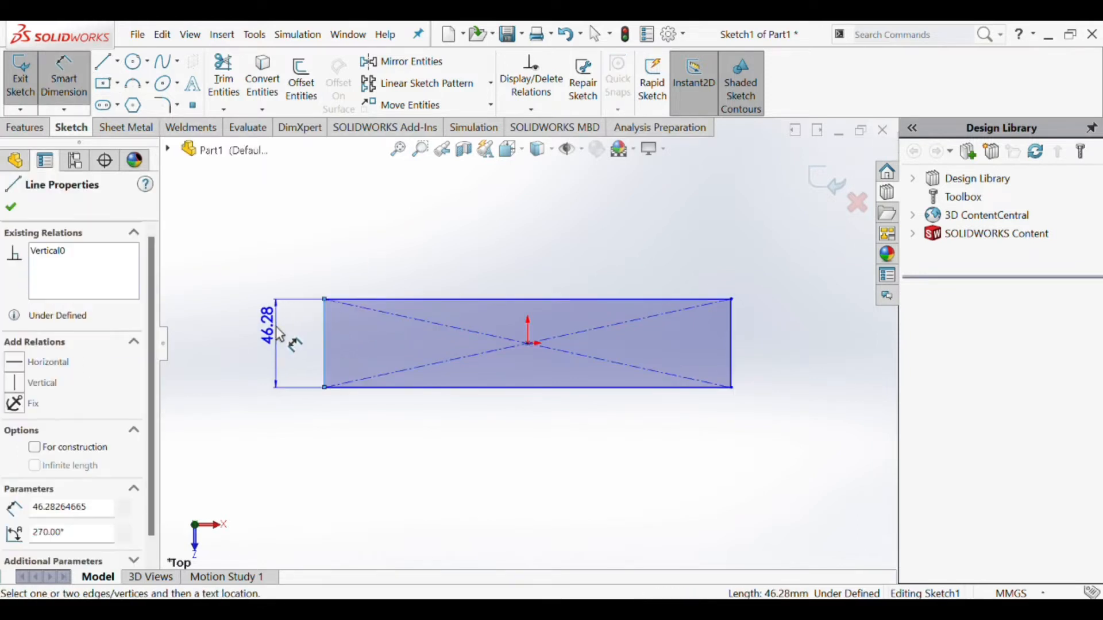
left_click(273, 330)
type("70")
key("Return")
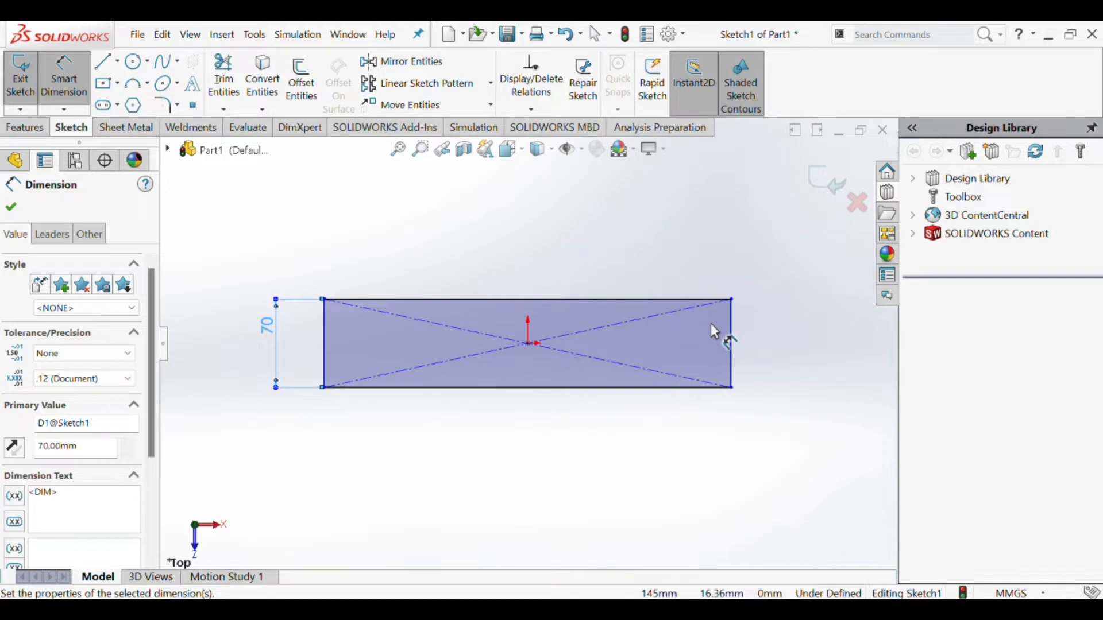
left_click(488, 300)
left_click(492, 283)
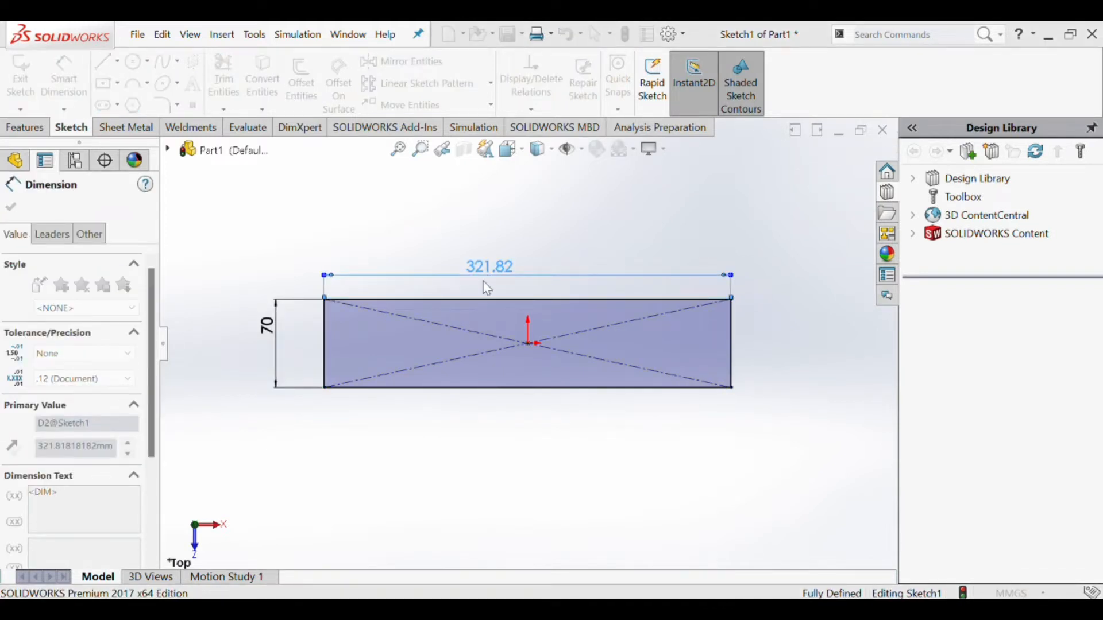
type("230.75")
key("Return")
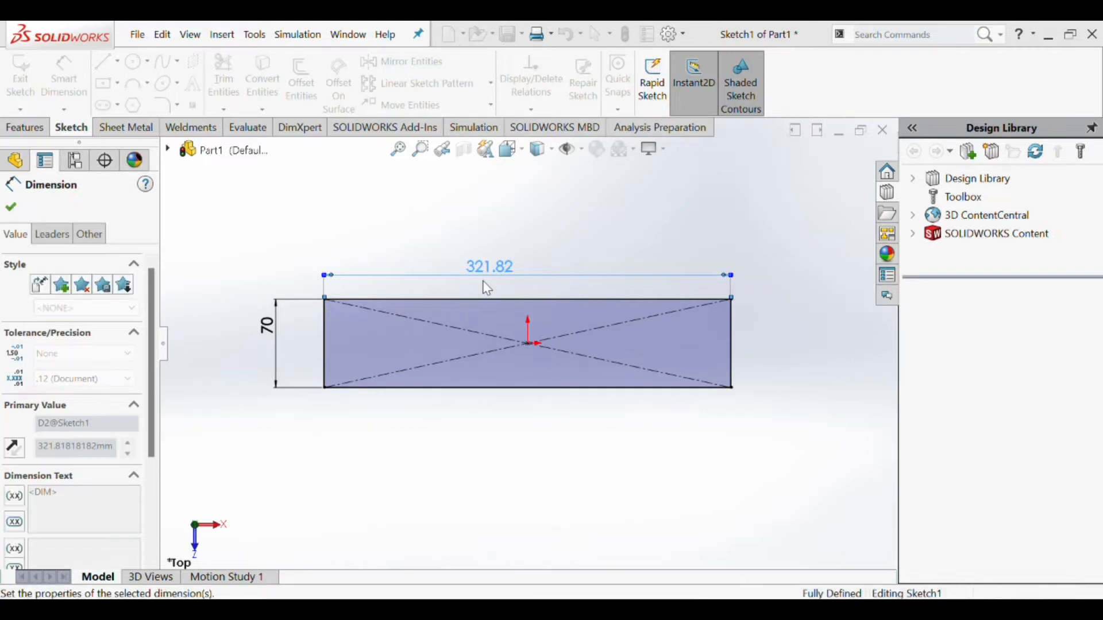
- Change the rectangle's width dimension to 230.27 mm
scroll(581, 335, "up", 2)
scroll(575, 338, "down", 5)
scroll(529, 331, "up", 2)
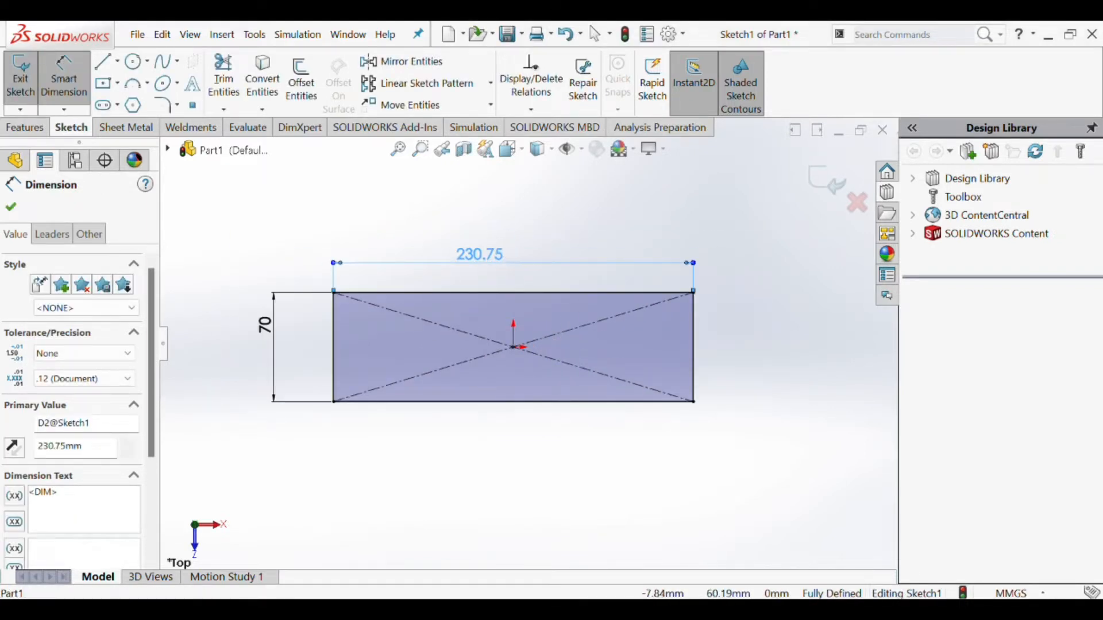
double_click(506, 255)
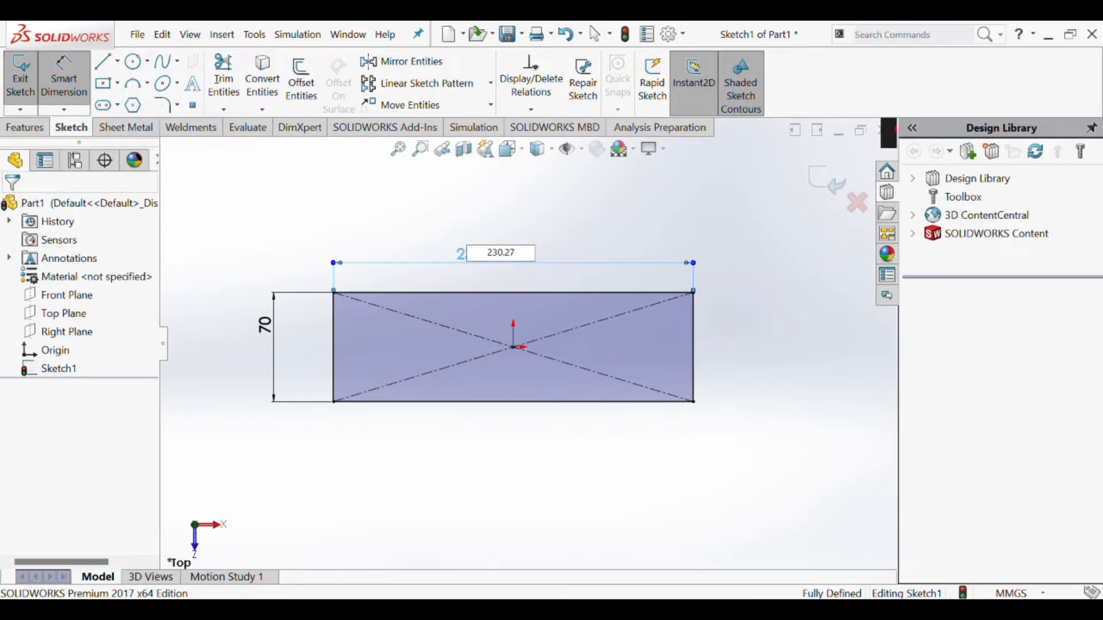
key("Return")
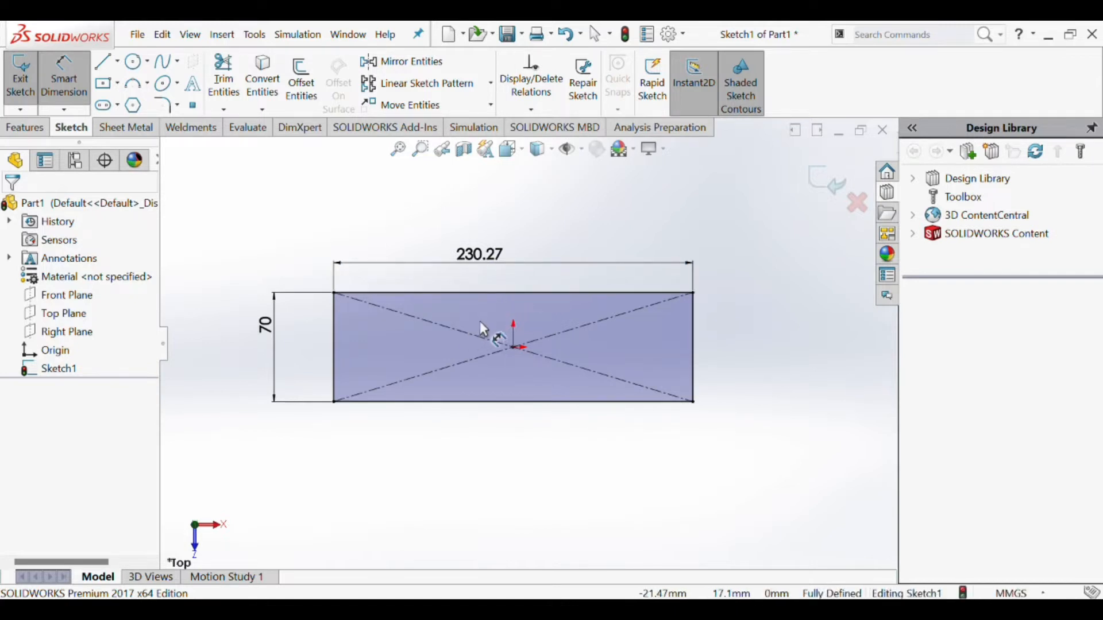
scroll(510, 318, "up", 2)
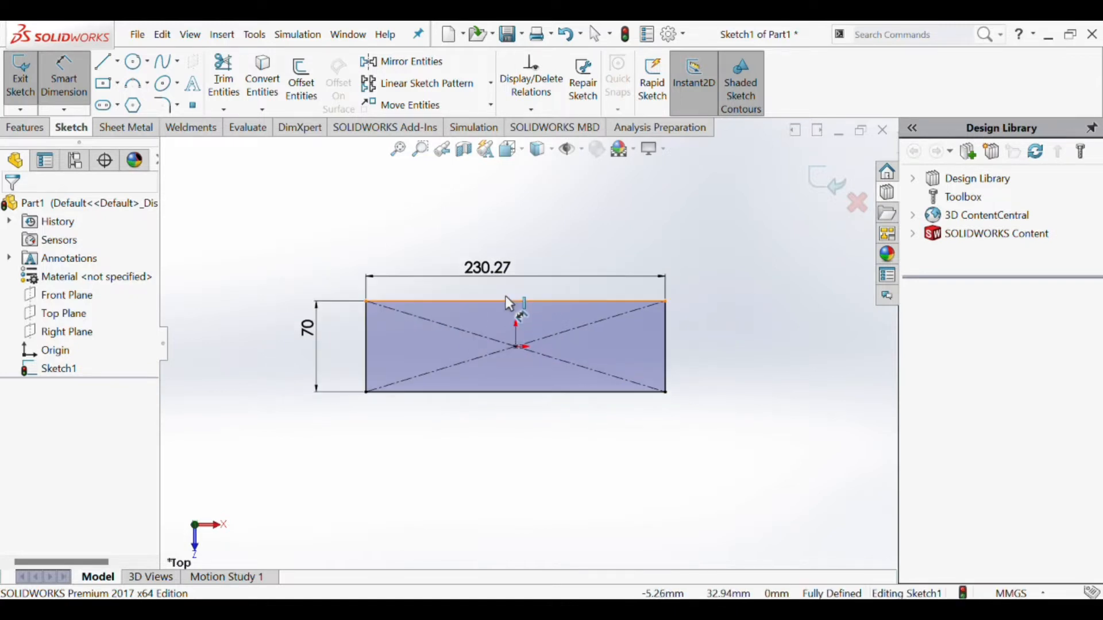
scroll(503, 345, "down", 3)
scroll(480, 394, "down", 1)
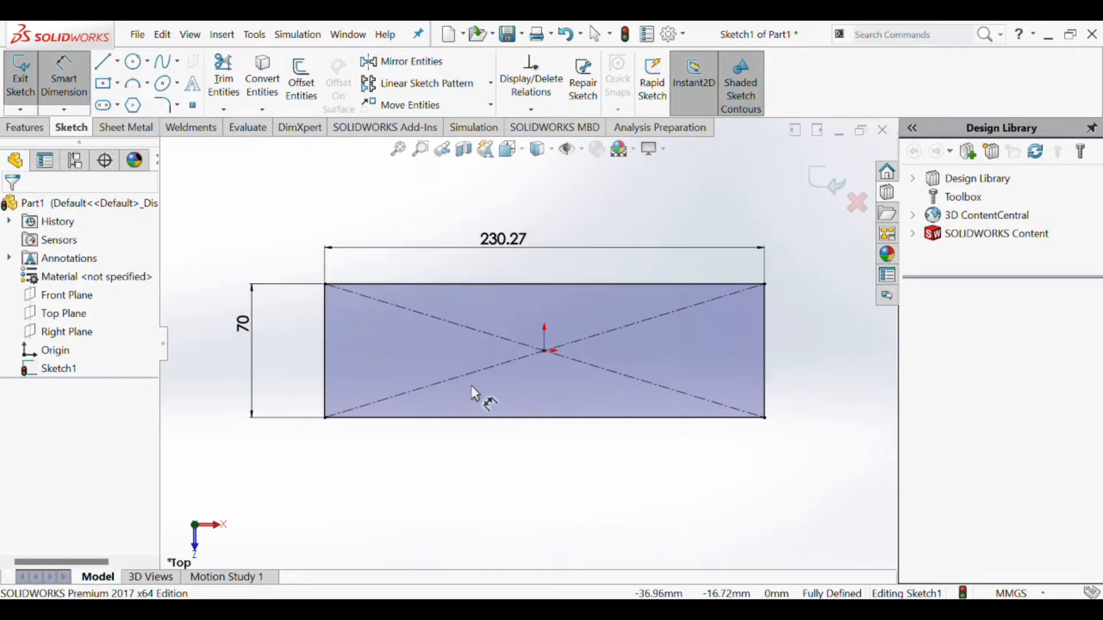
scroll(467, 423, "up", 1)
scroll(576, 366, "down", 1)
scroll(532, 343, "up", 1)
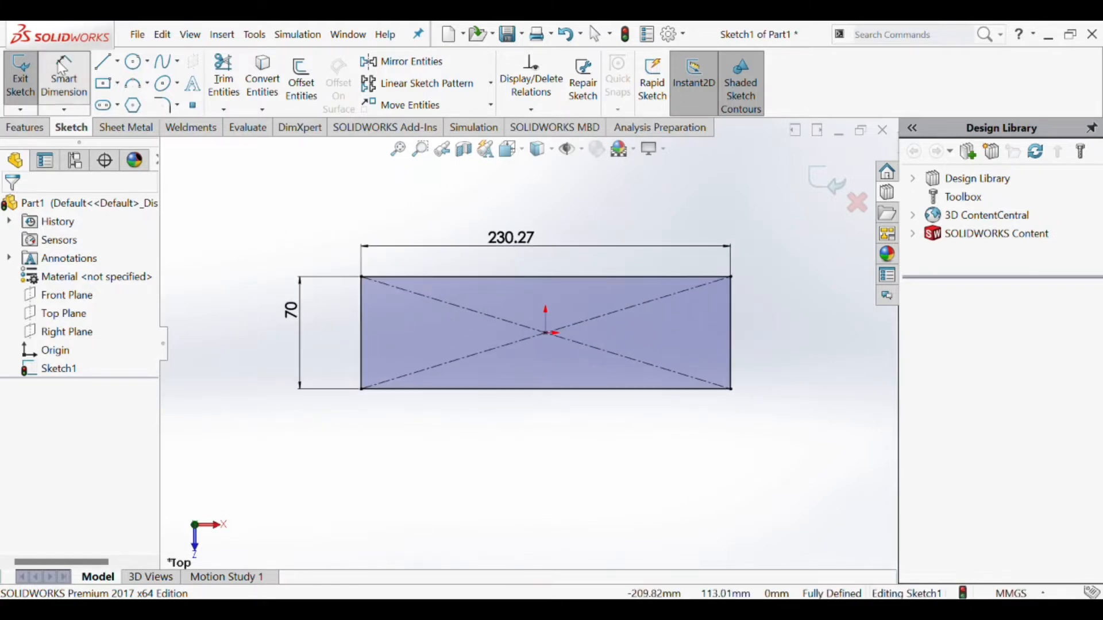
- Create a sheet metal base flange from the rectangle sketch with a thickness of 6 mm
left_click(131, 127)
left_click(34, 89)
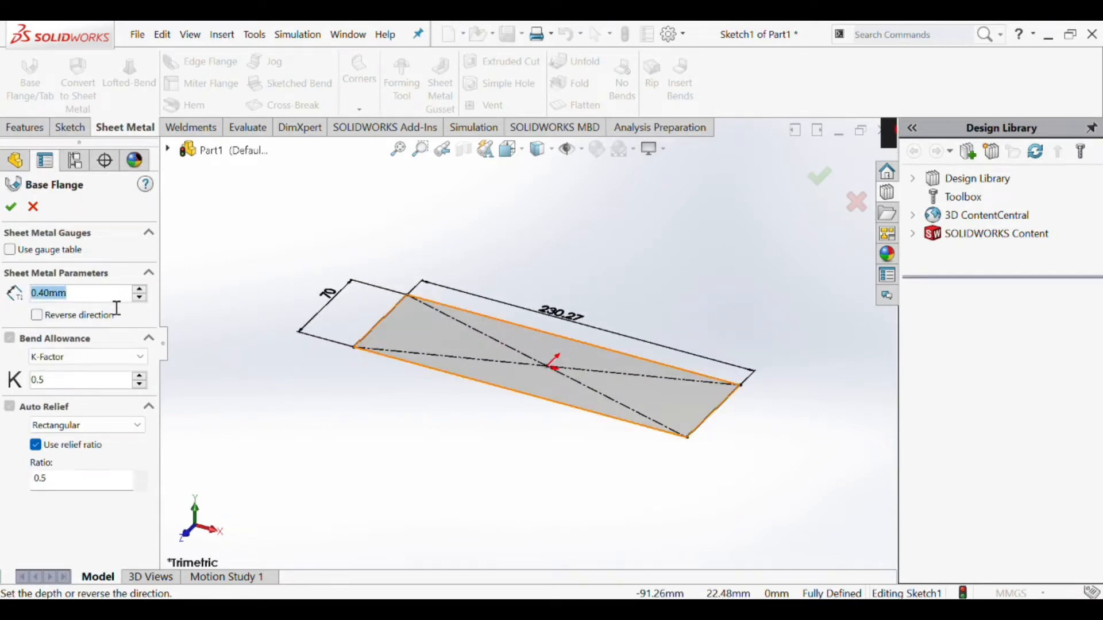
type("6")
key("Return")
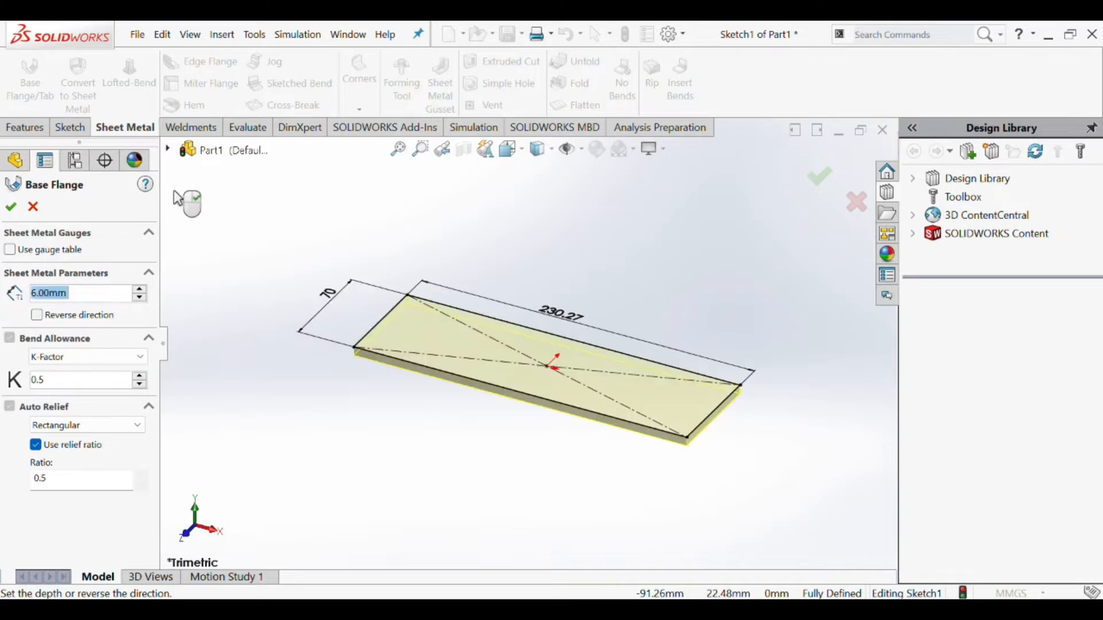
left_click(11, 207)
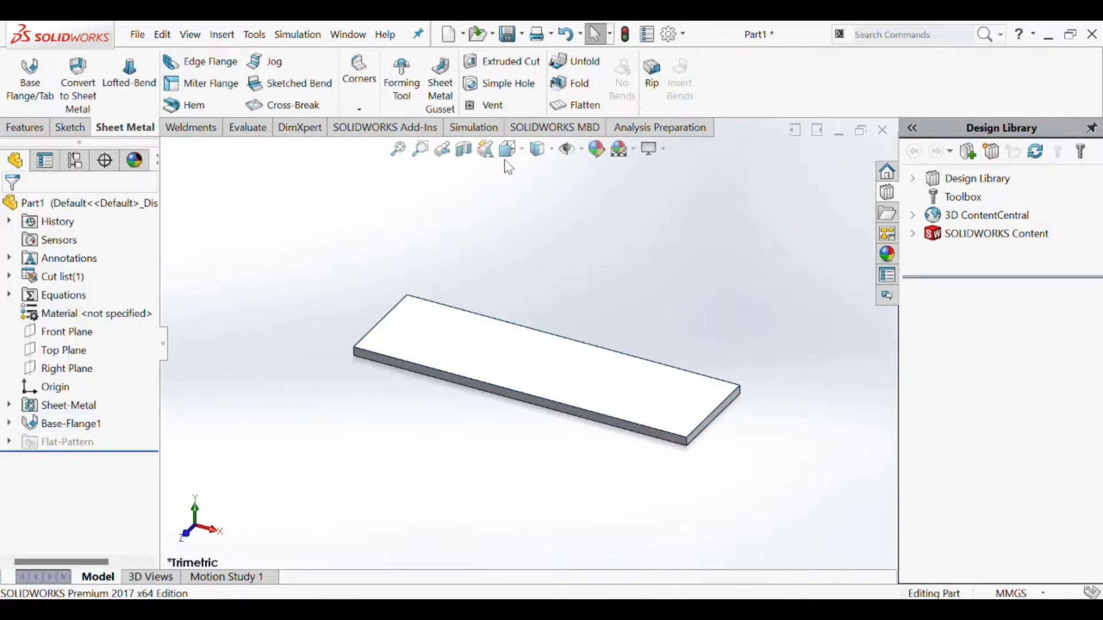
- Start a sketch on the plate's large upper face and draw a vertical centerline through the origin between the two long edges
left_click(561, 373)
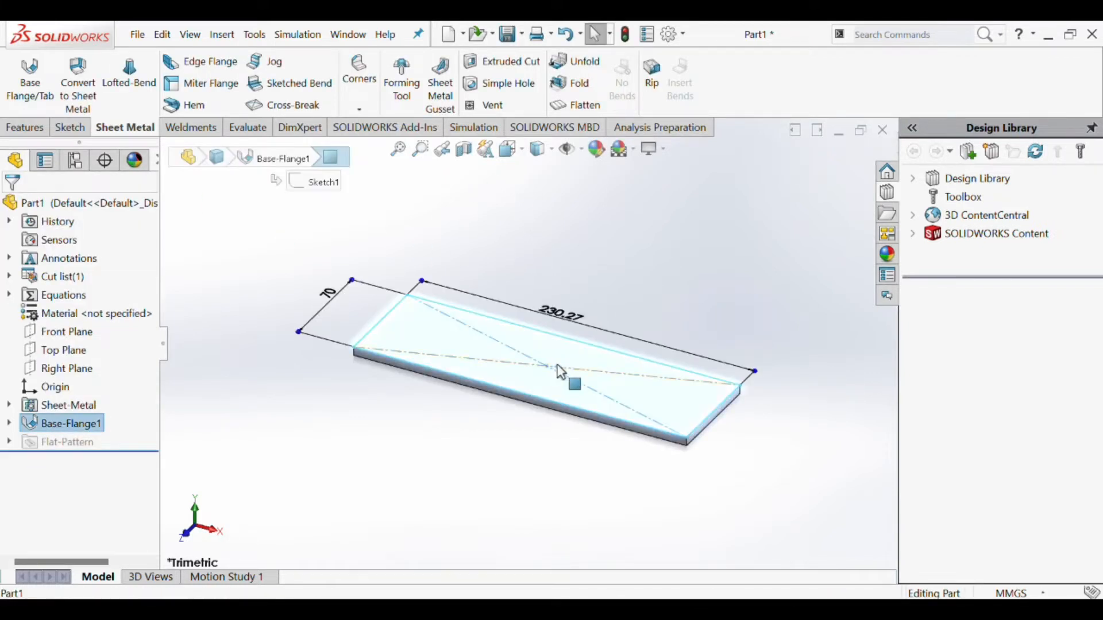
left_click(680, 330)
left_click(614, 204)
left_click(526, 359)
left_click(586, 322)
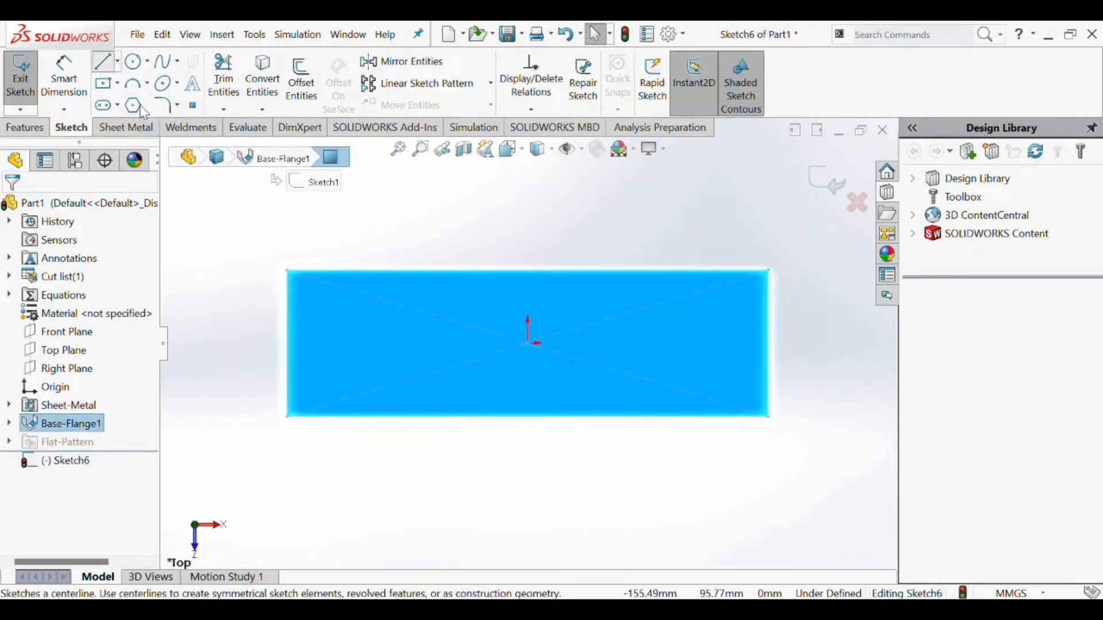
left_click(108, 64)
left_click_drag(527, 270, 528, 416)
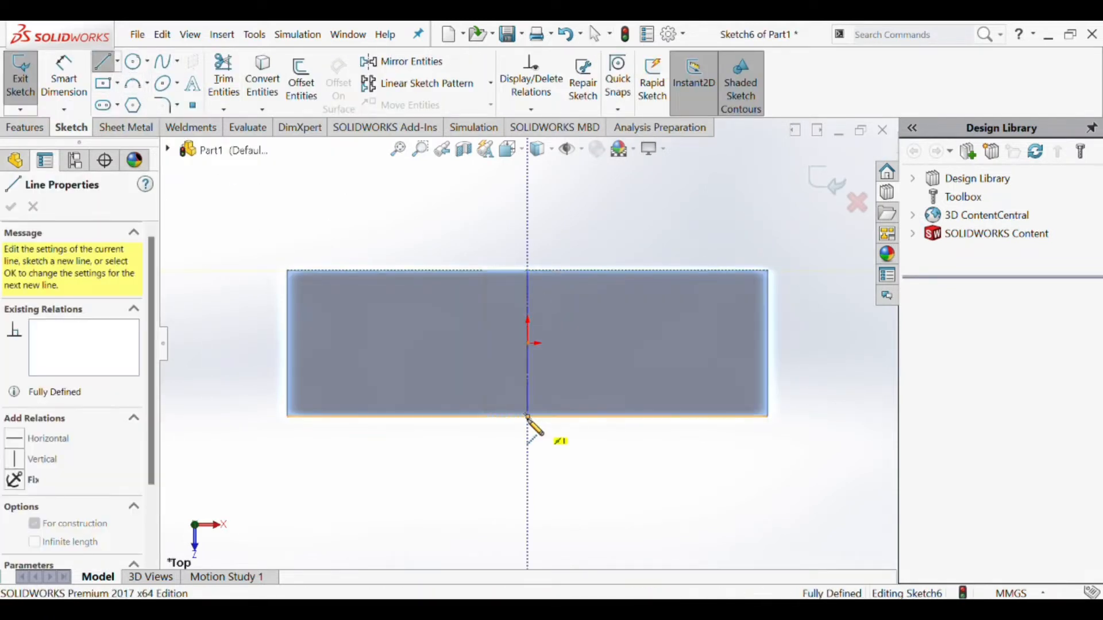
key("Escape")
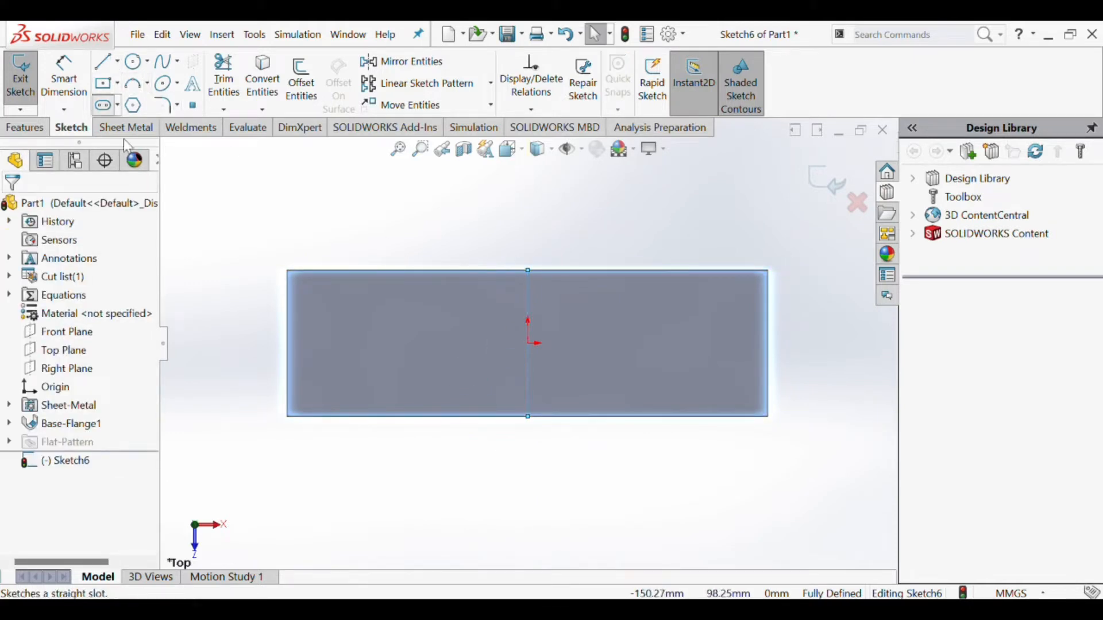
- Sketch a horizontal straight slot right of the centerline, level with the origin, about 18 mm between centers and about 3 mm in end radius
left_click(102, 105)
left_click(557, 342)
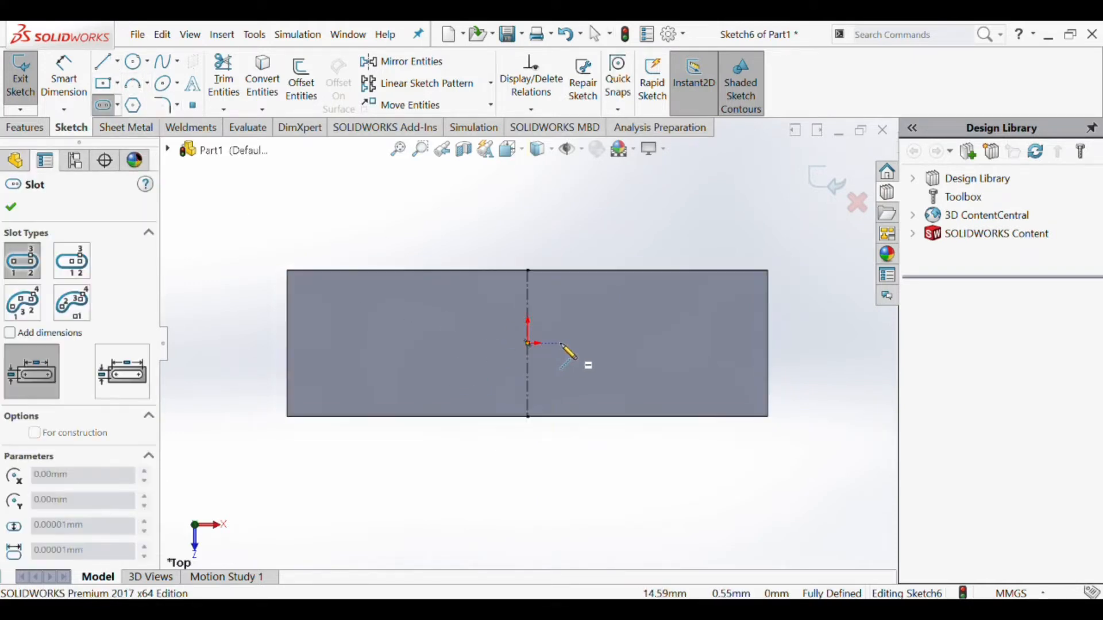
left_click(596, 343)
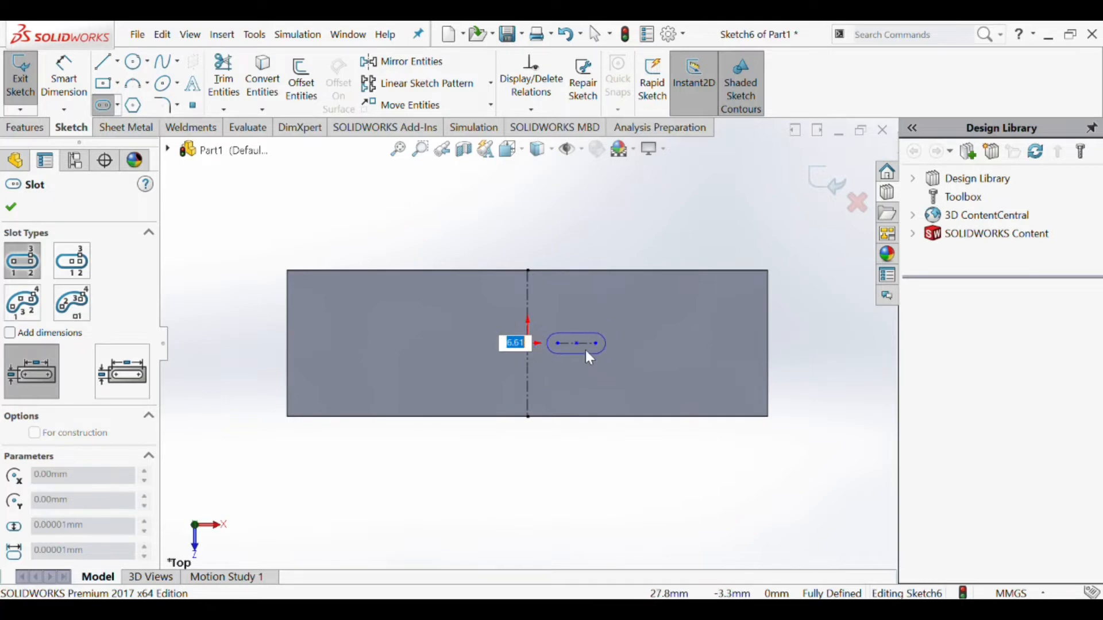
left_click(585, 349)
scroll(584, 351, "down", 4)
key("Escape")
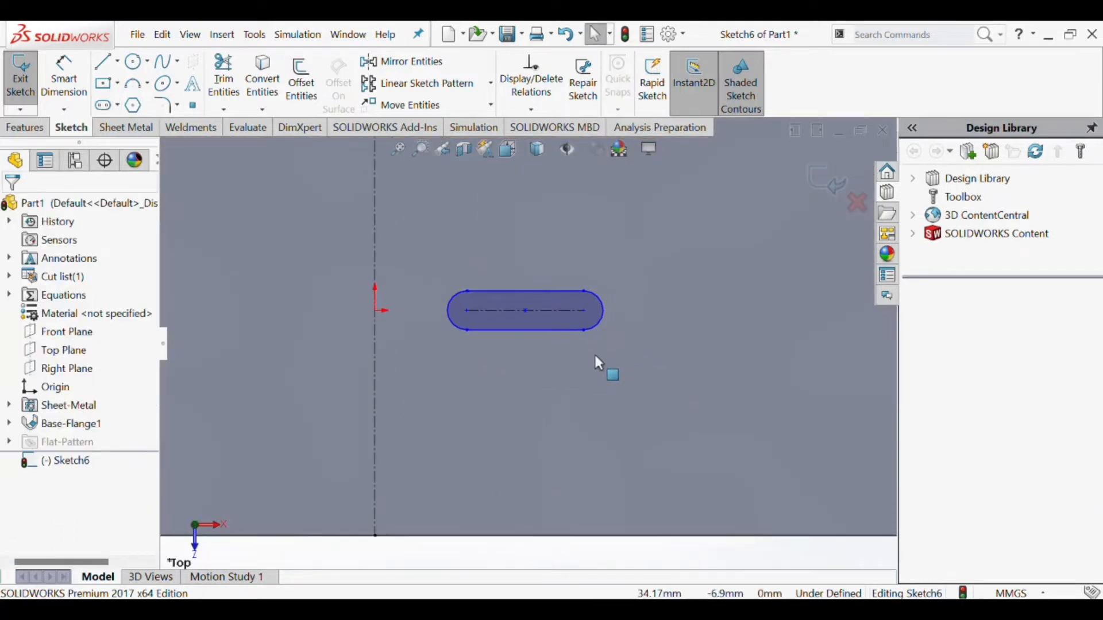
- Dimension the slot's center-to-center length as 20 mm
left_click(63, 80)
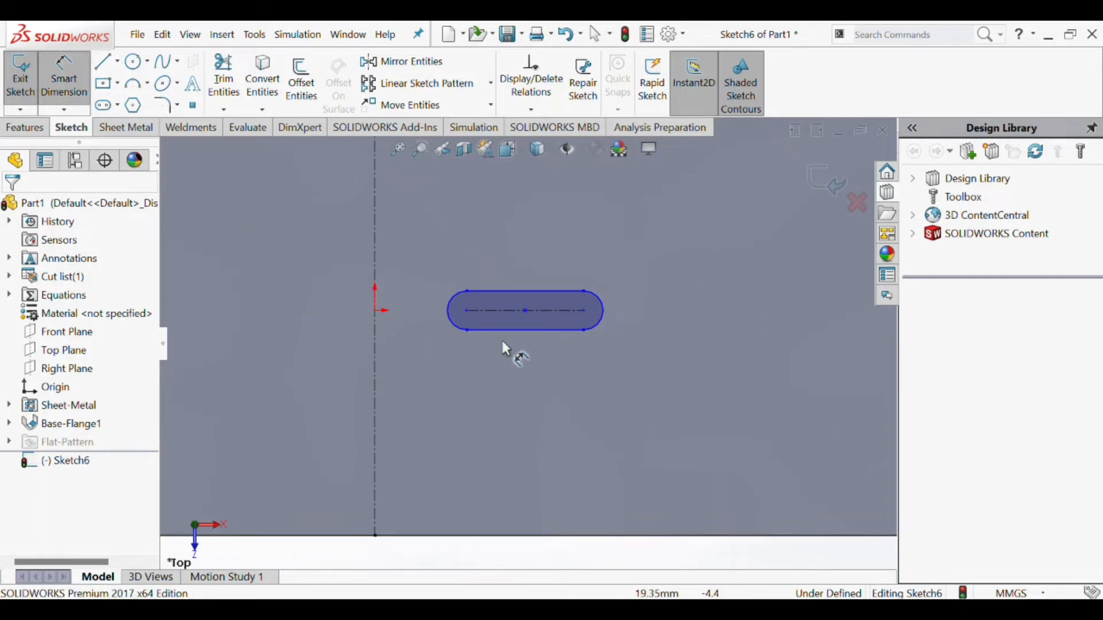
left_click(467, 311)
left_click(585, 310)
left_click(524, 257)
type("20")
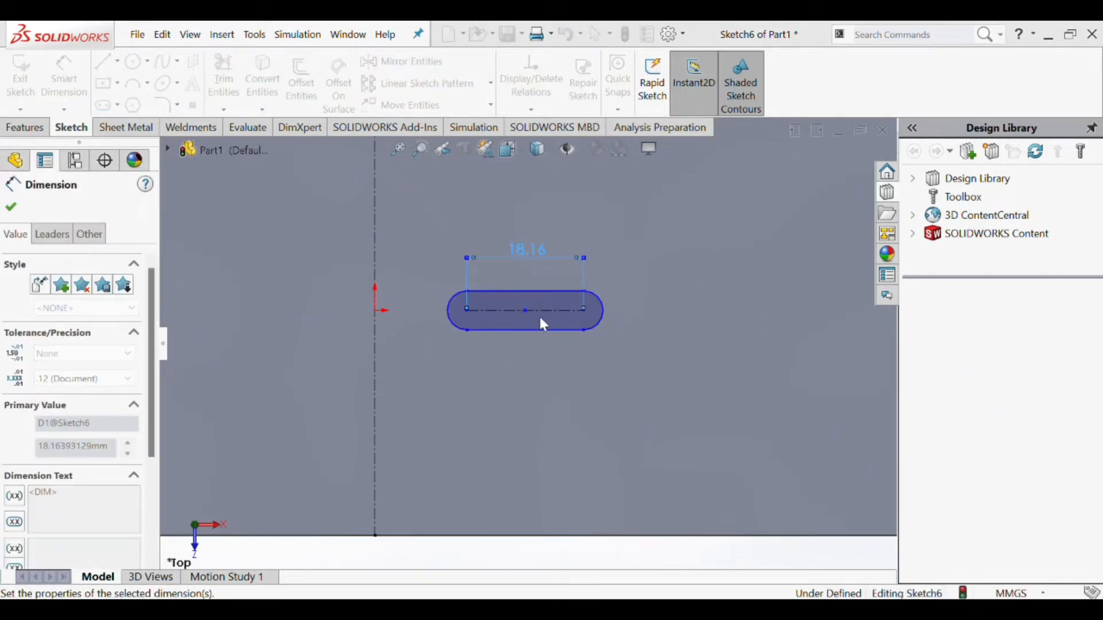
key("Return")
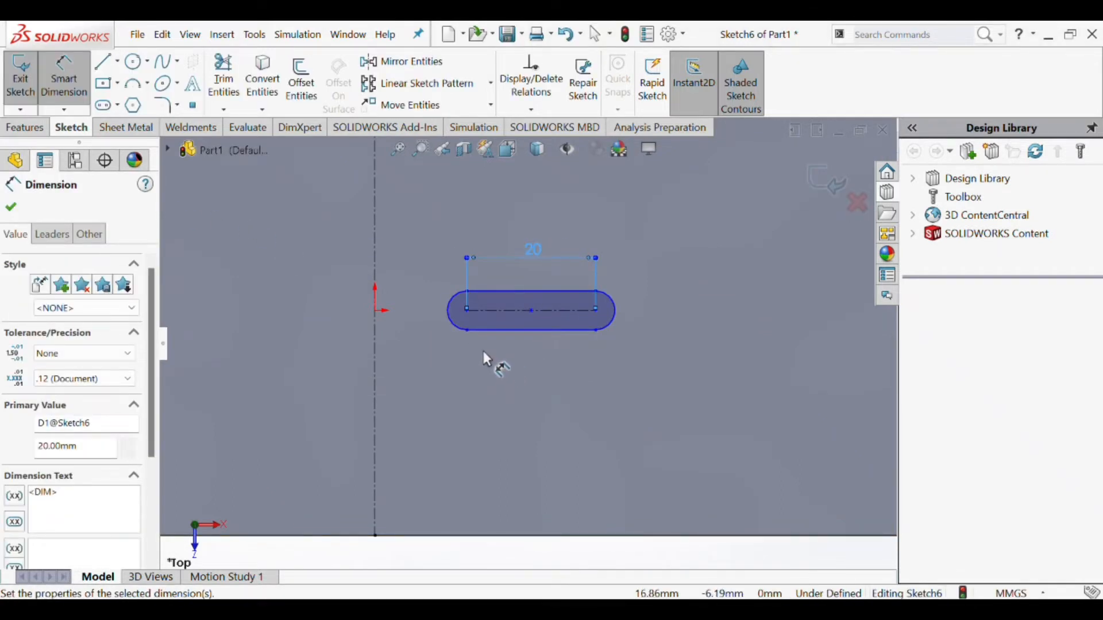
- Dimension the horizontal distance from the origin to the slot's nearer arc center as 20 mm
left_click(467, 311)
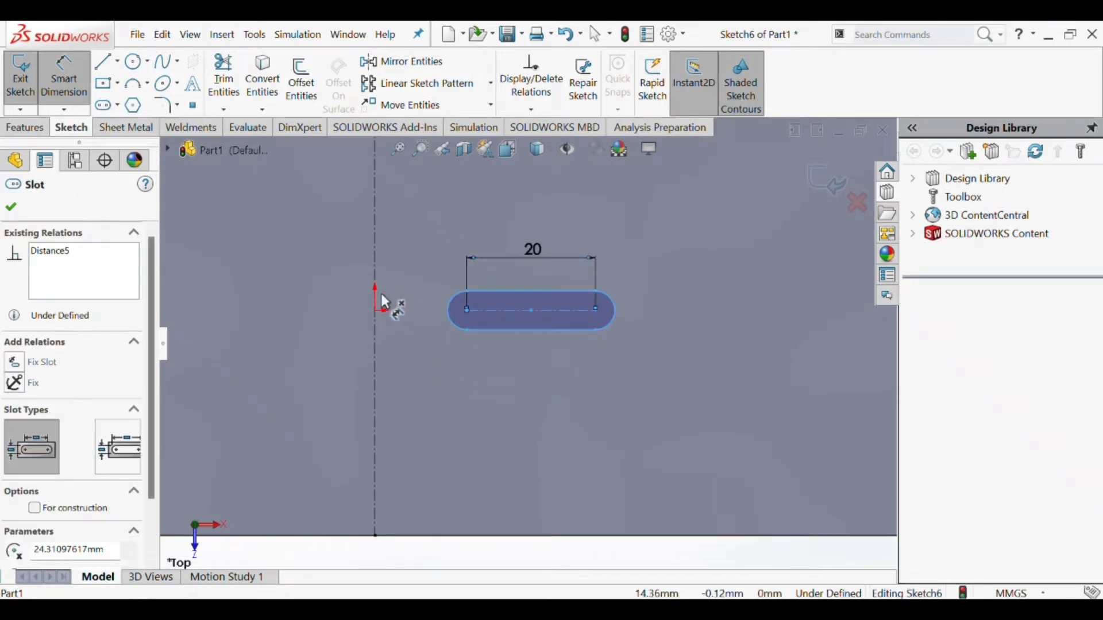
left_click(375, 310)
left_click(418, 400)
type("20")
key("Return")
scroll(517, 360, "up", 3)
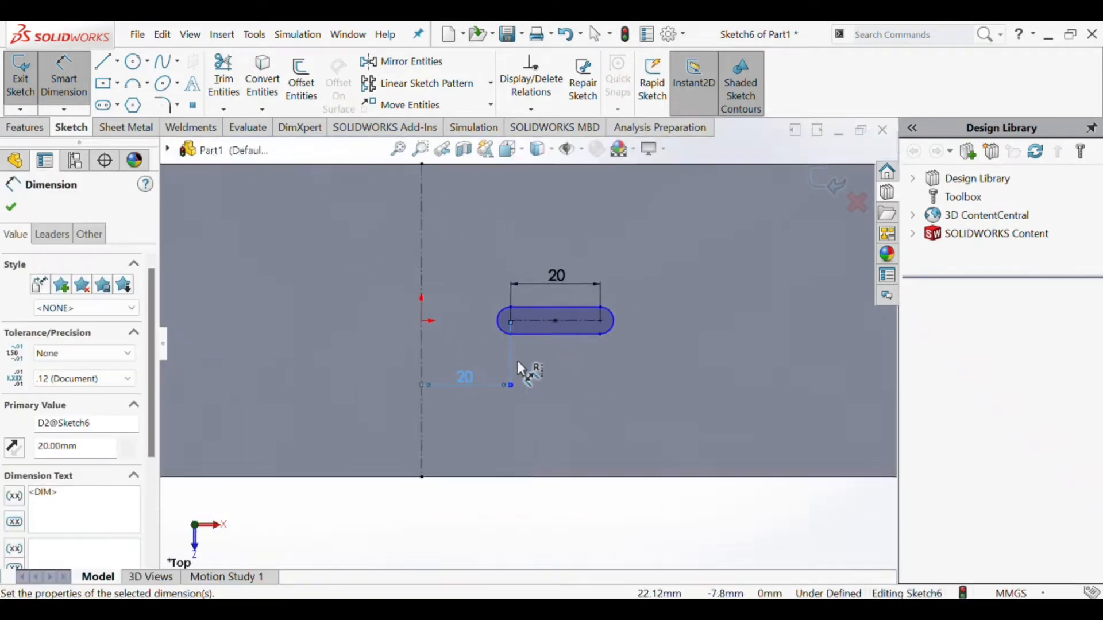
- Dimension the slot's end arc with a radius of 6 mm
left_click(598, 315)
left_click(631, 298)
type("6")
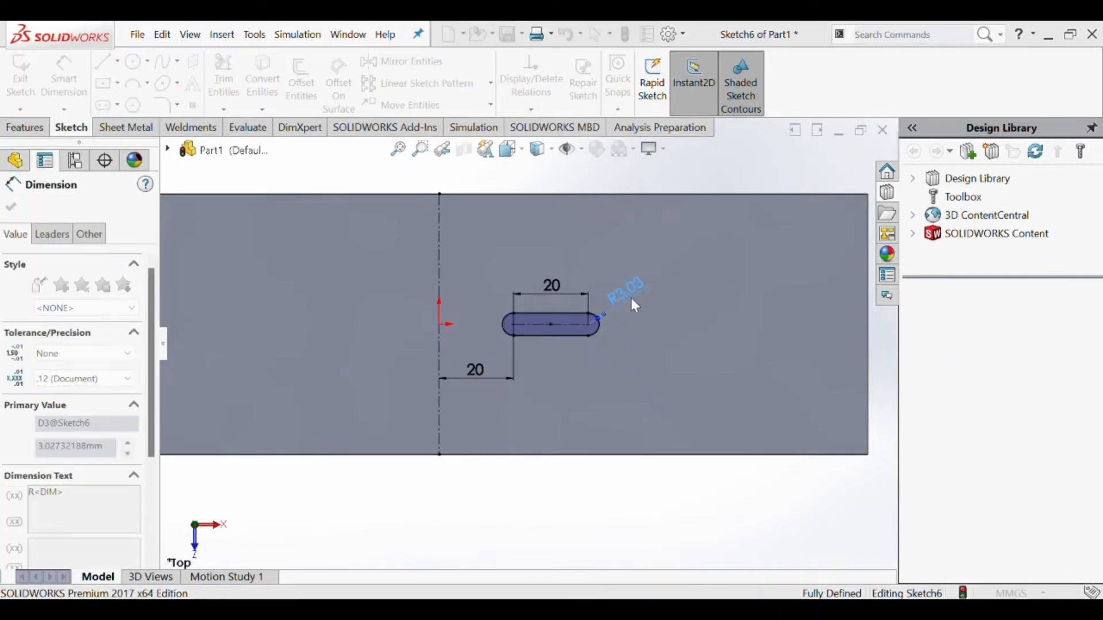
key("Return")
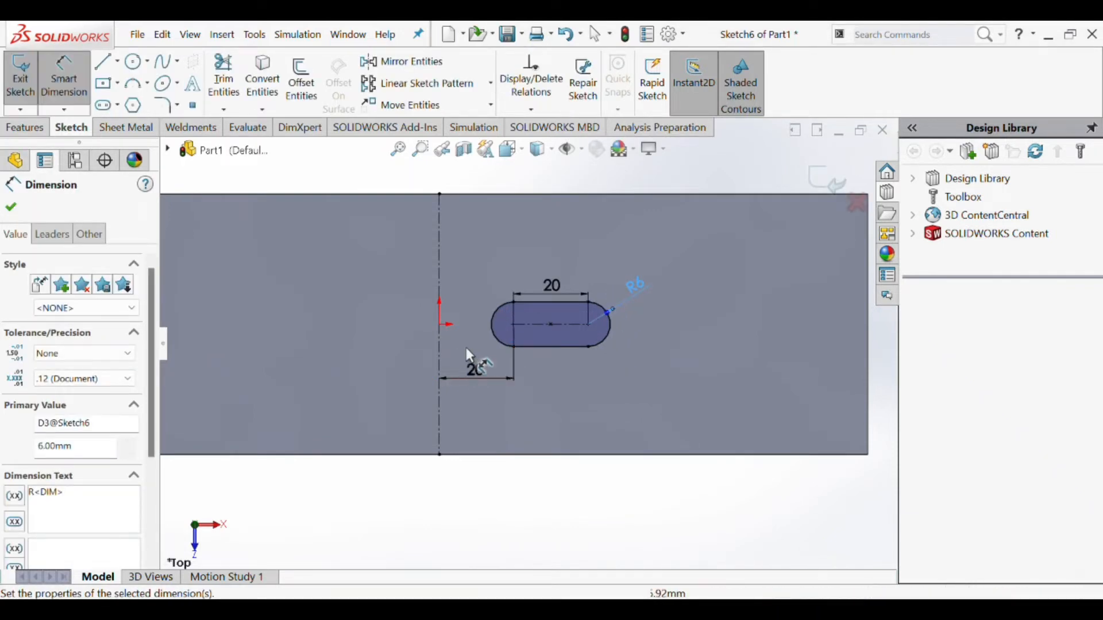
scroll(439, 357, "up", 2)
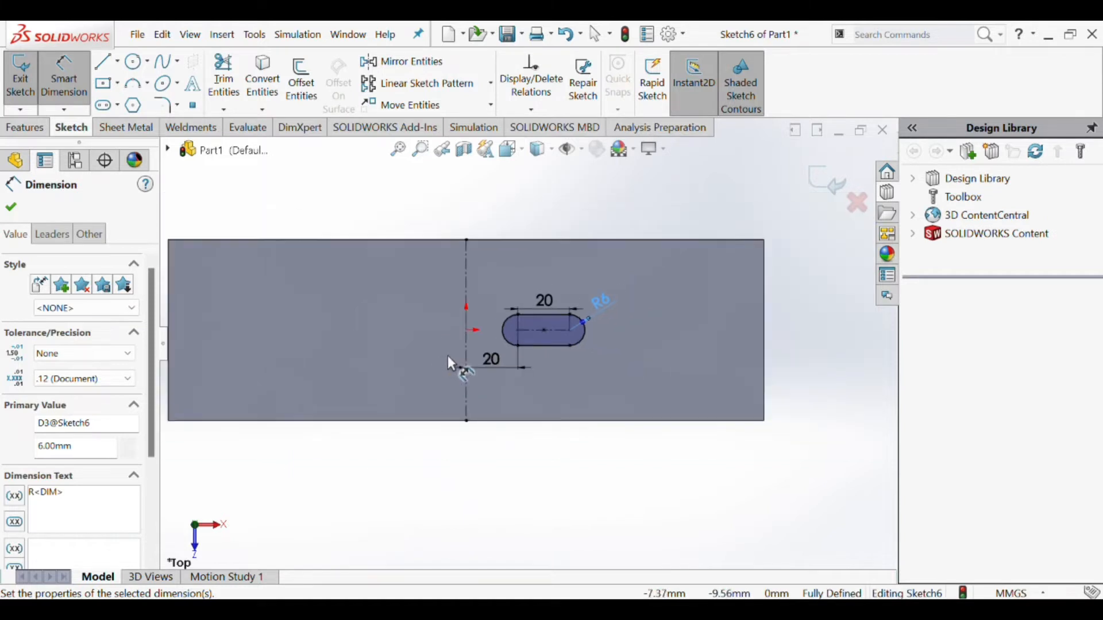
left_click(541, 330)
left_click(526, 331)
left_click(546, 240)
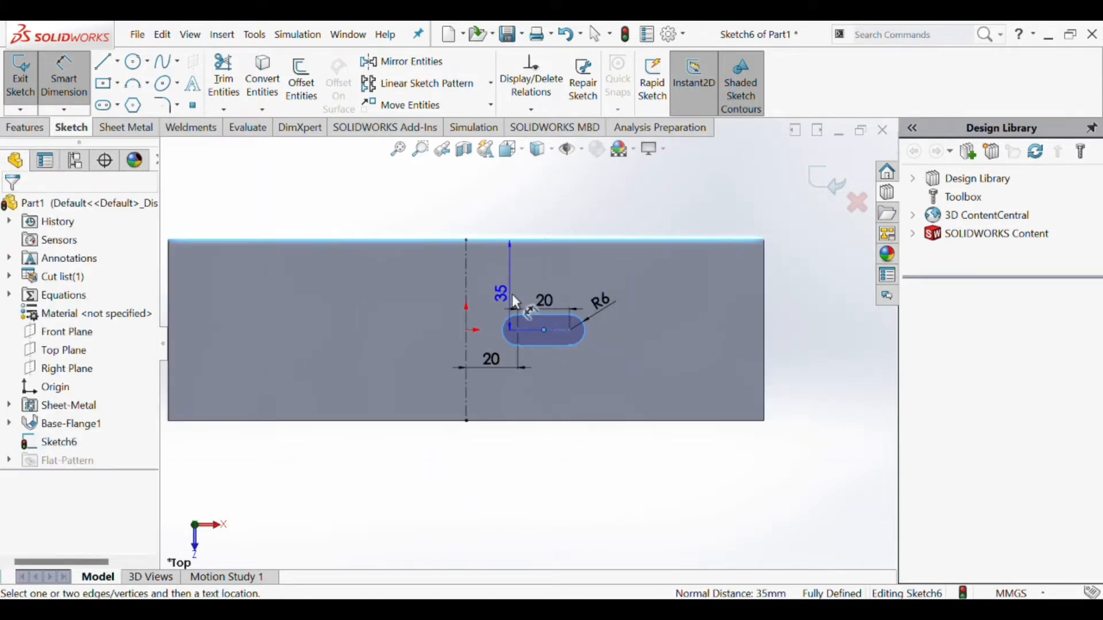
key("Escape")
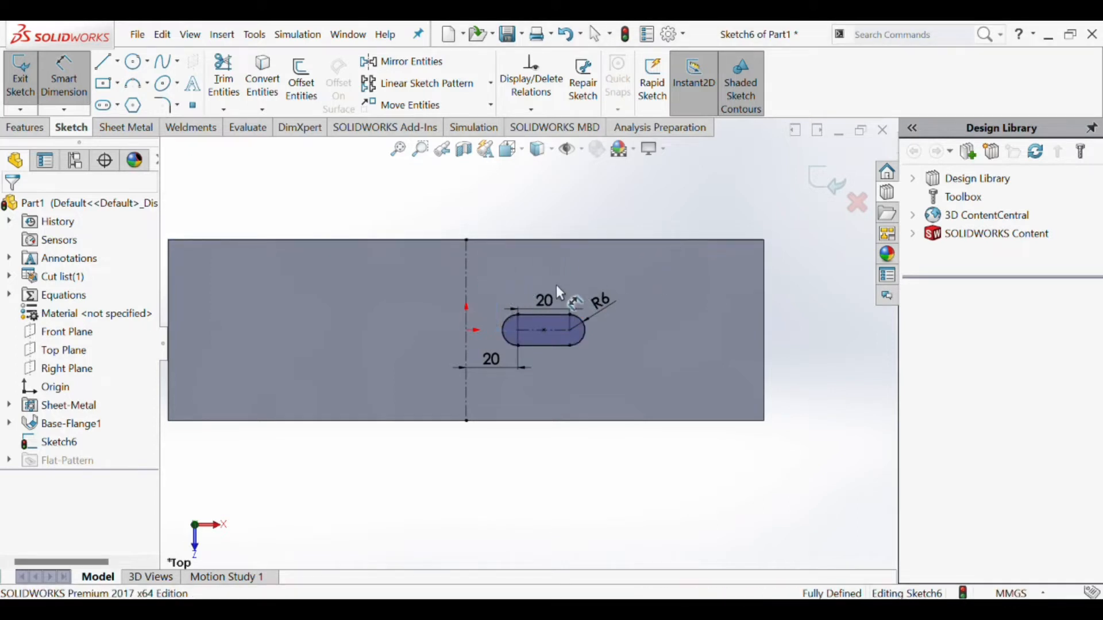
- Mirror the dimensioned slot about the vertical centerline, keeping the original
scroll(521, 354, "up", 3)
scroll(529, 350, "down", 3)
key("Escape")
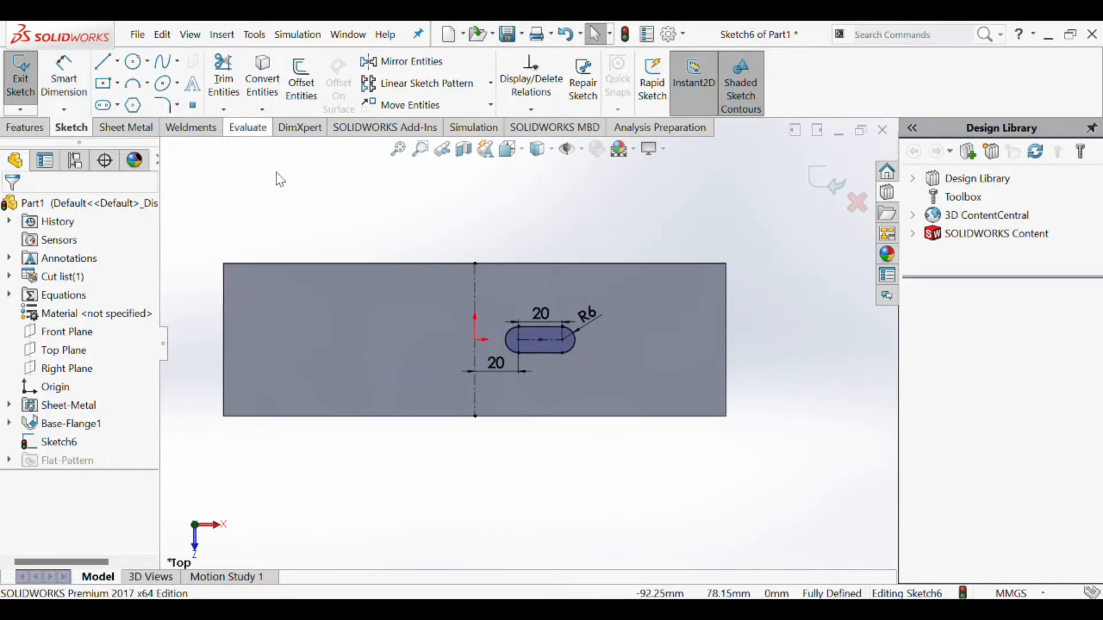
left_click(402, 61)
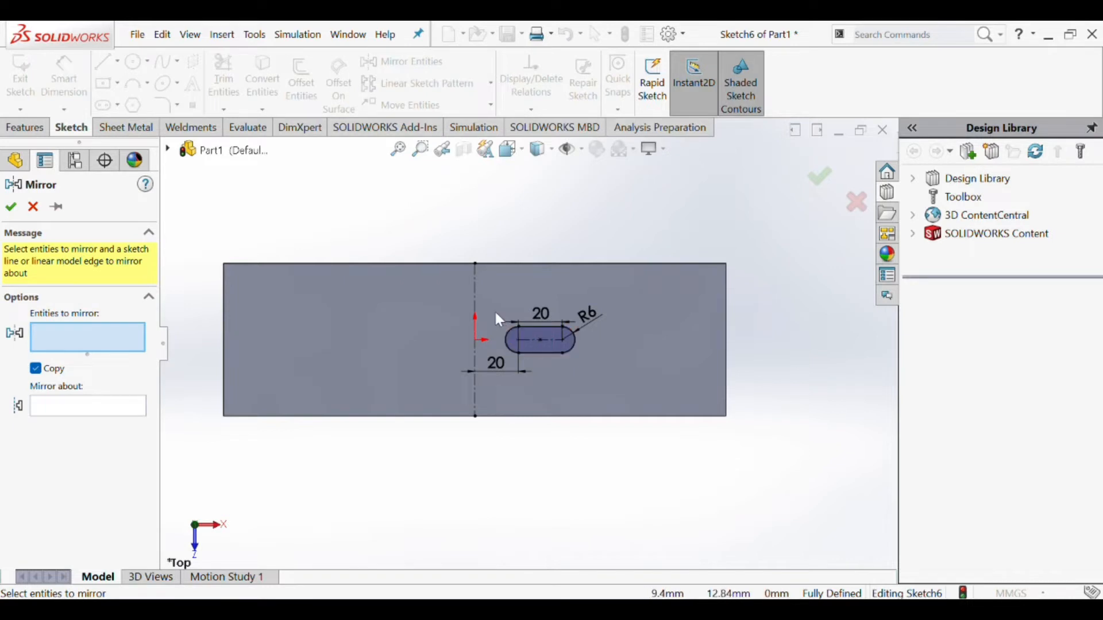
left_click(543, 354)
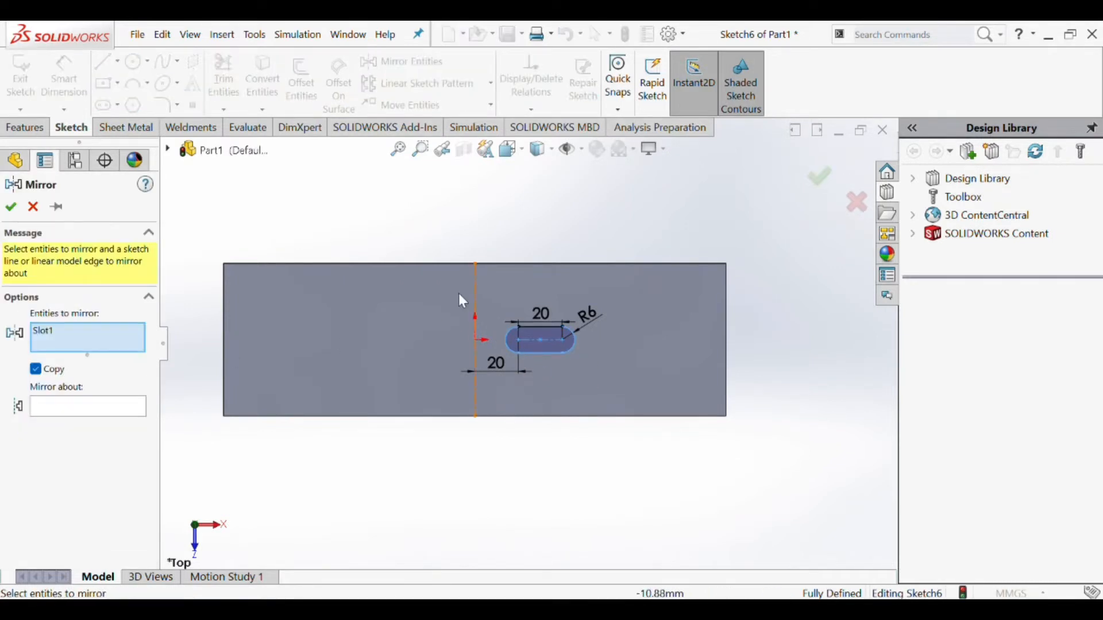
left_click(61, 408)
left_click(475, 295)
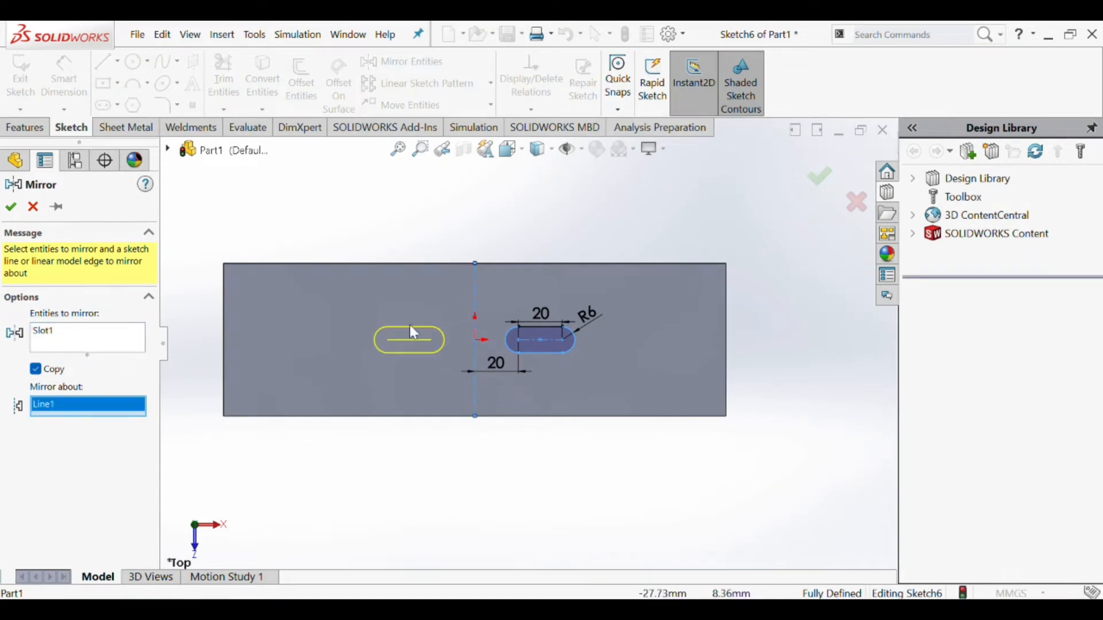
left_click(11, 207)
- Cut both slot profiles through the sheet metal plate with an Extruded Cut
scroll(522, 345, "up", 2)
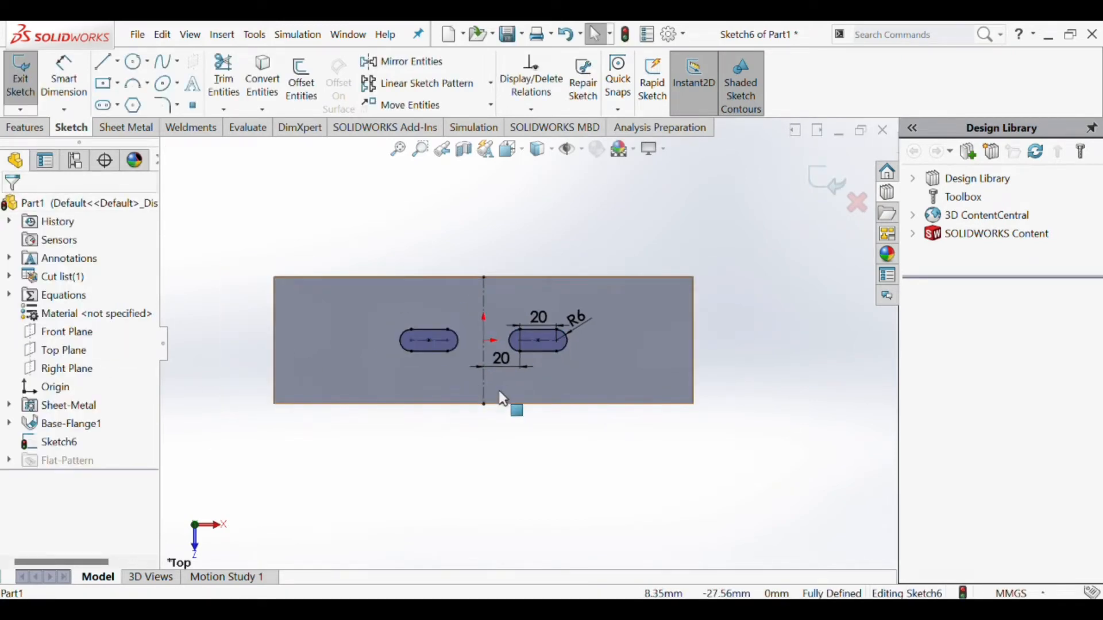
left_click(25, 127)
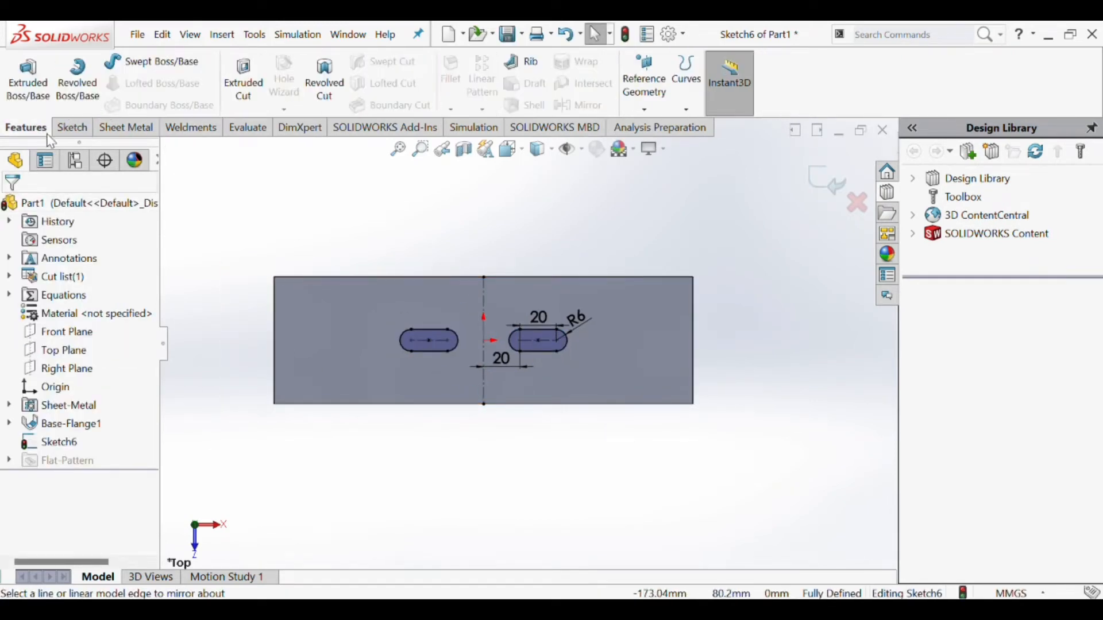
left_click(126, 127)
left_click(490, 72)
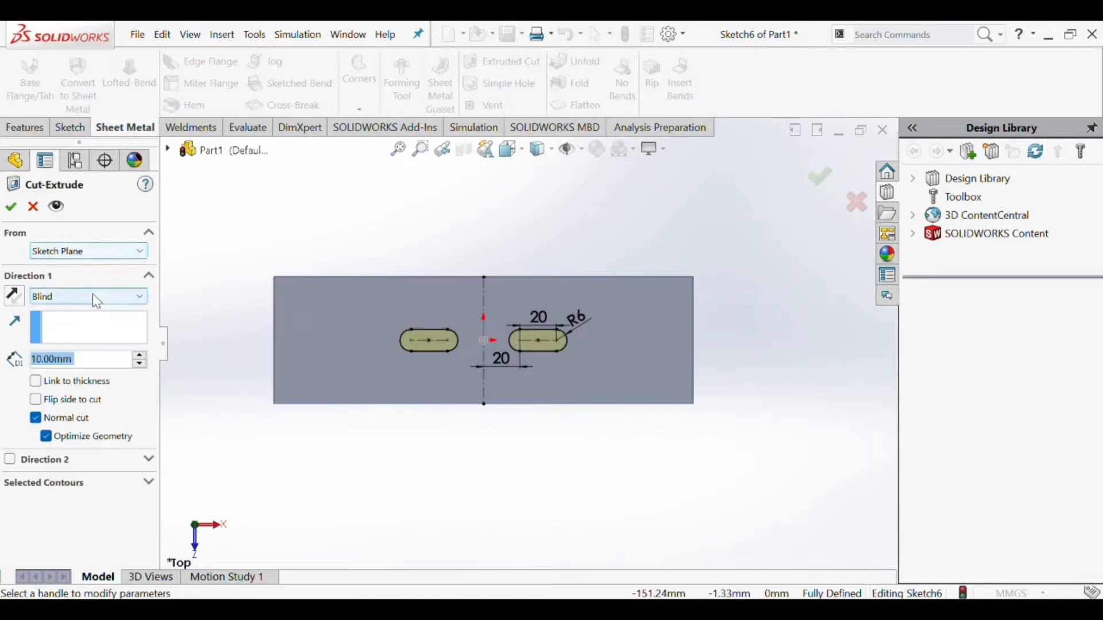
left_click(96, 299)
left_click(94, 333)
left_click(11, 206)
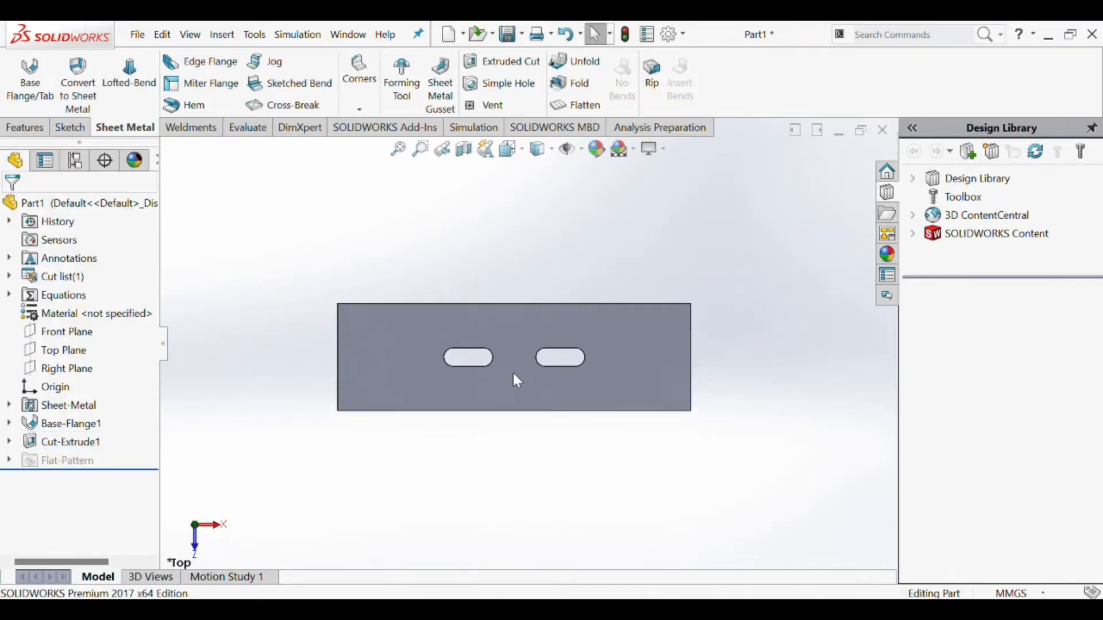
key("f")
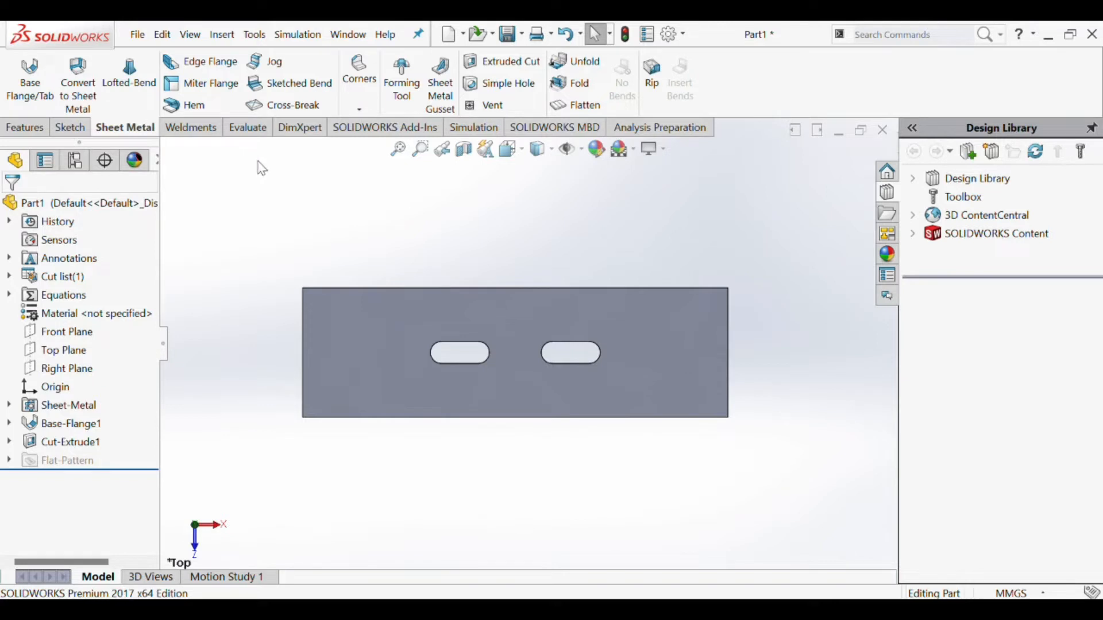
scroll(295, 168, "up", 1)
scroll(299, 167, "down", 2)
scroll(630, 420, "up", 2)
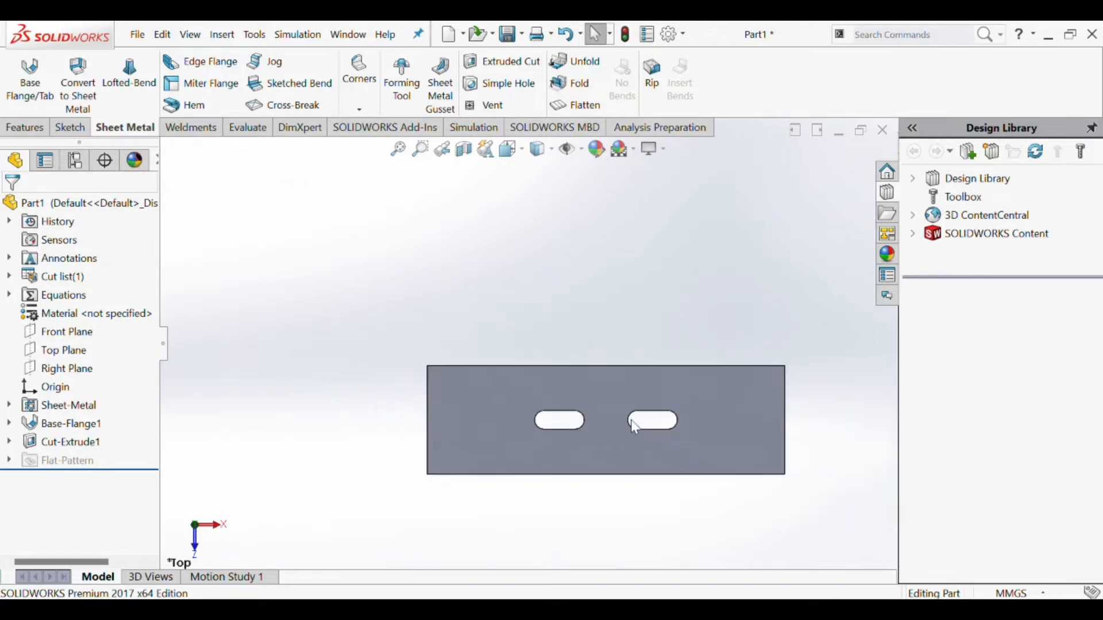
scroll(631, 422, "down", 1)
scroll(609, 426, "up", 1)
scroll(606, 426, "down", 1)
- Sketch a horizontal line about 80 mm long on the plate's face, between the two slots and the upper edge
left_click(70, 127)
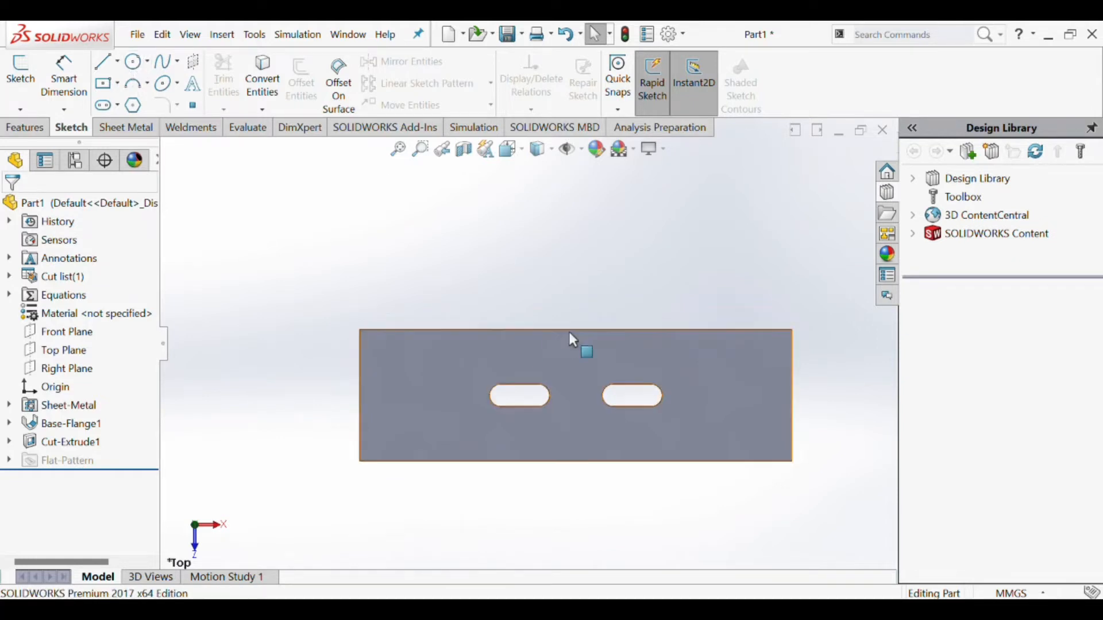
left_click(107, 63)
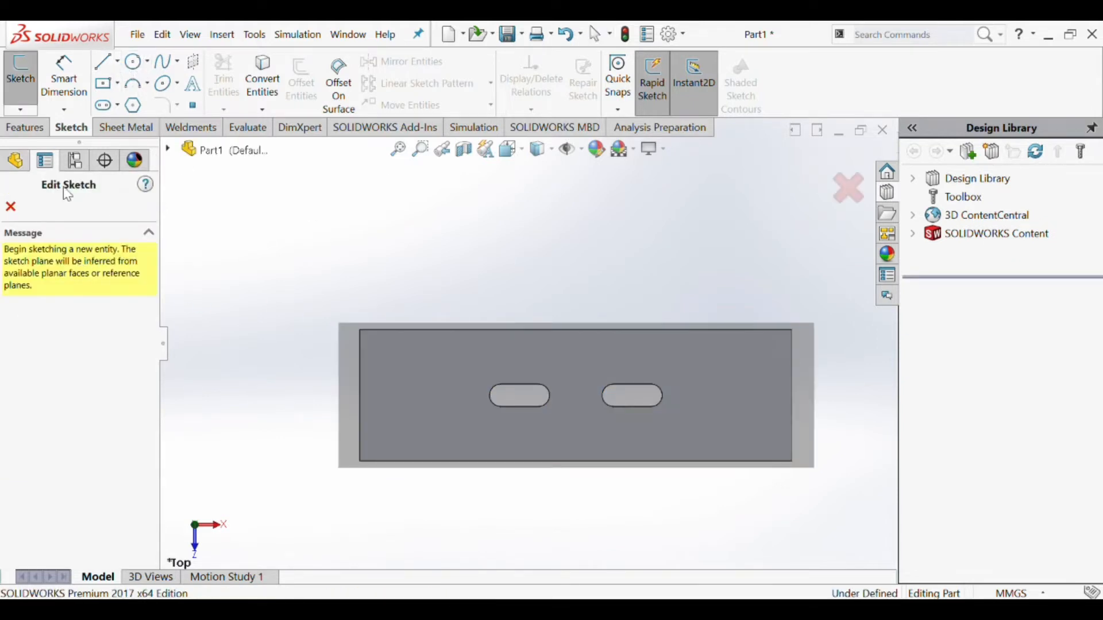
left_click(515, 369)
left_click(505, 357)
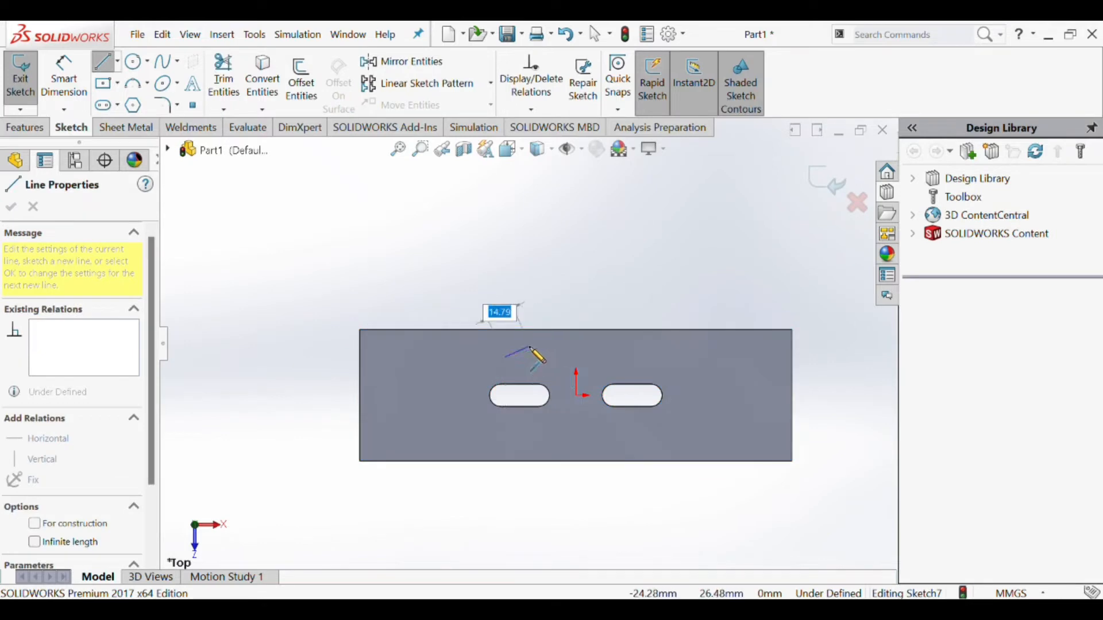
left_click(656, 357)
key("Escape")
- Dimension the distance between the horizontal line and the plate's upper edge as 10 mm
scroll(655, 368, "down", 2)
left_click(64, 75)
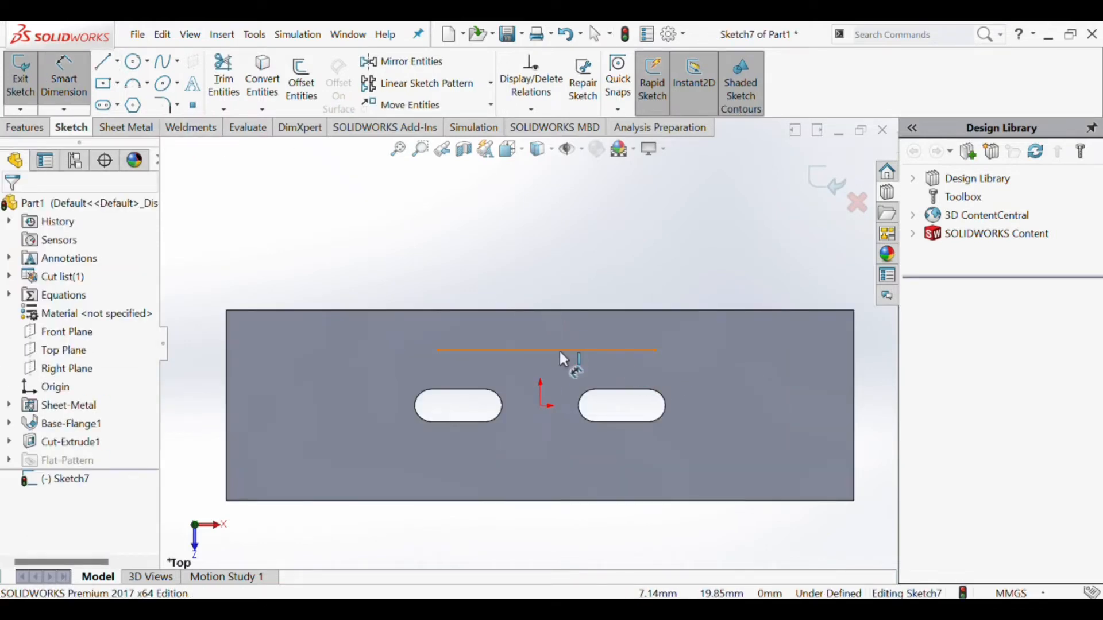
left_click(560, 350)
left_click(563, 311)
left_click(504, 290)
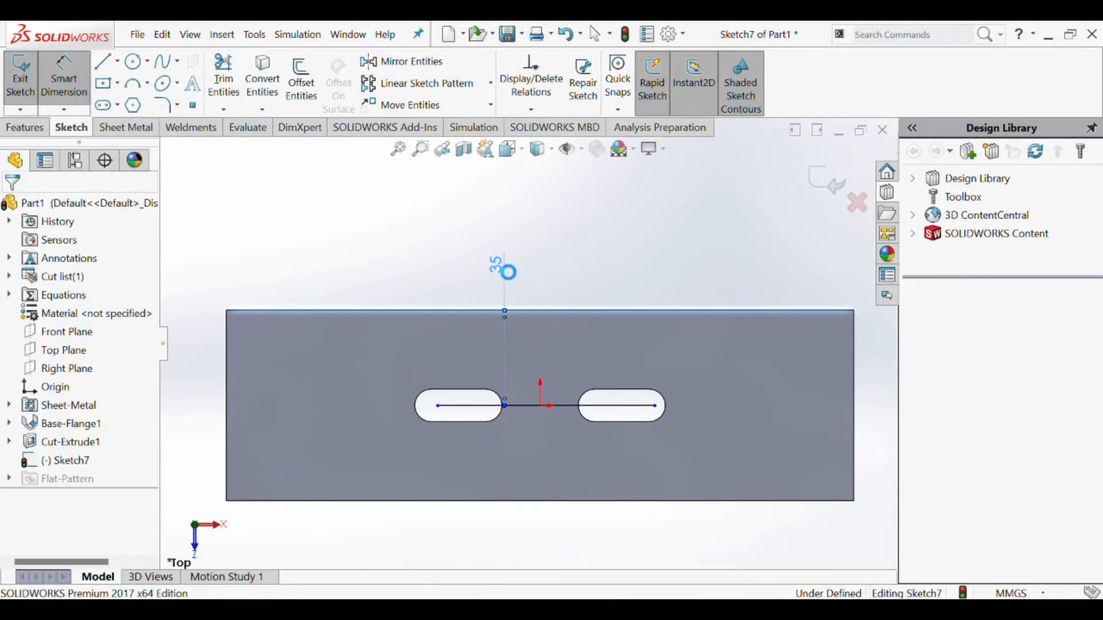
left_click(497, 266)
type("10")
key("Return")
- Convert the horizontal line into construction geometry
scroll(552, 334, "down", 1)
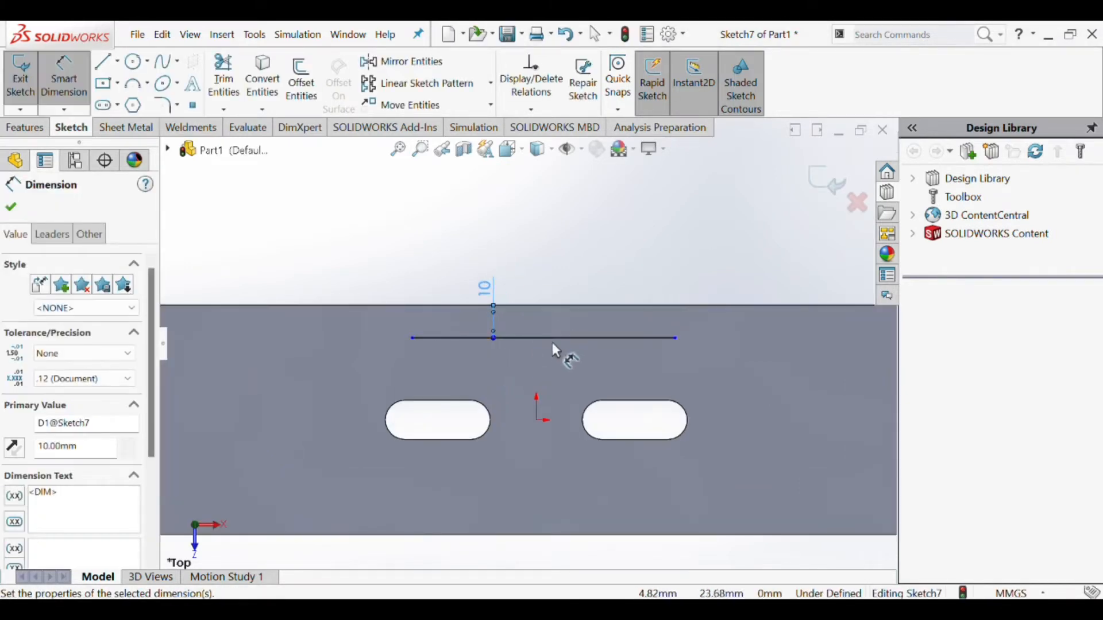
left_click(551, 338)
left_click(518, 308)
left_click(534, 339)
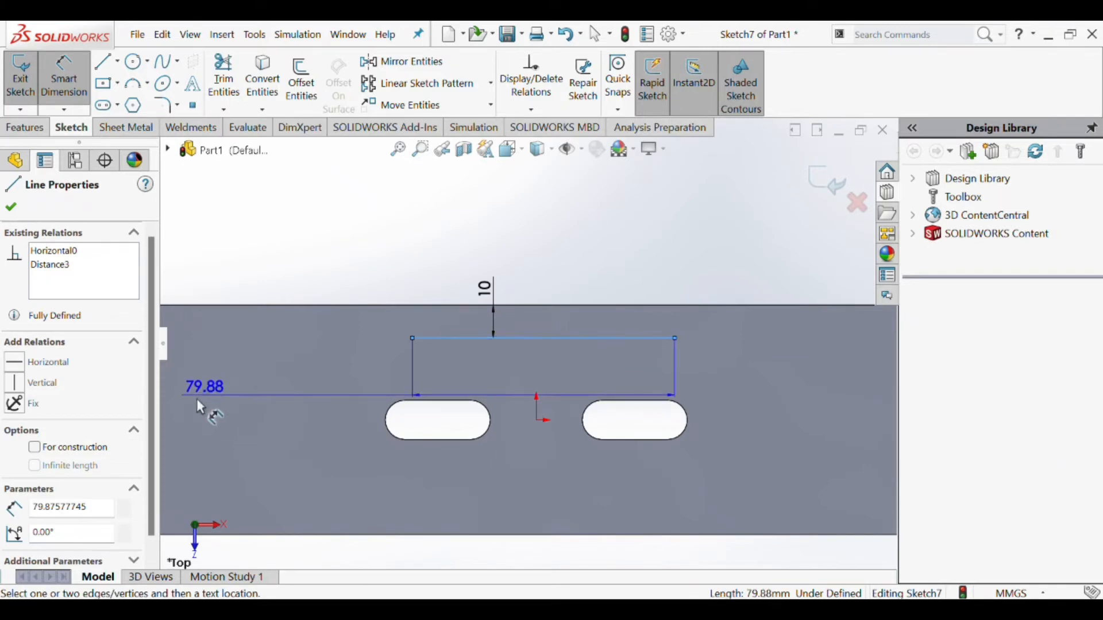
left_click(36, 448)
left_click(12, 207)
key("Escape")
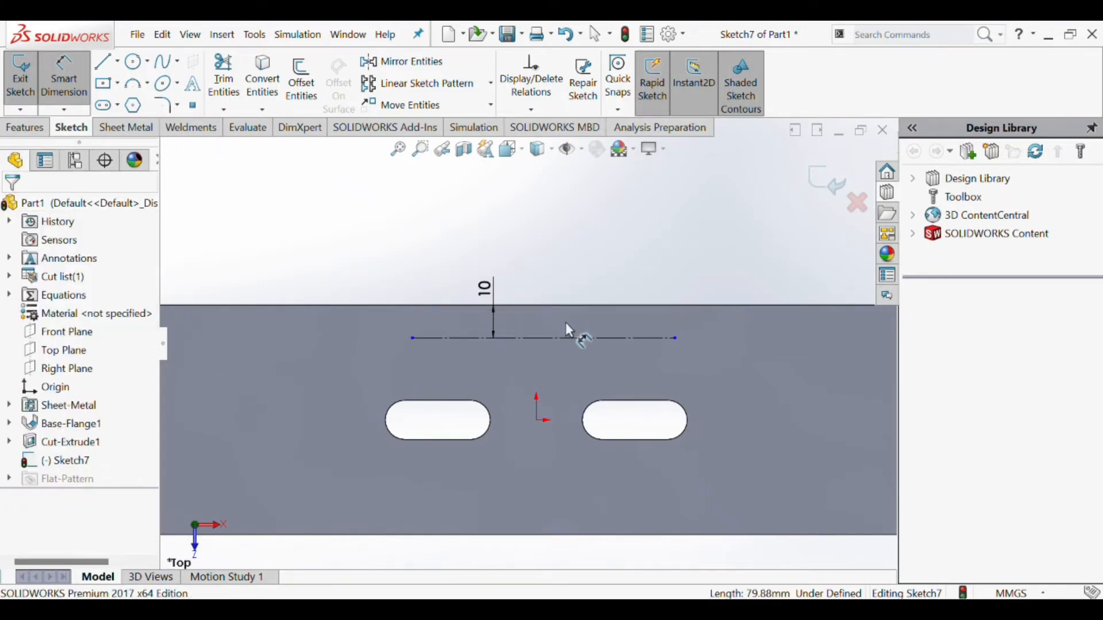
- Sketch a perimeter circle about 55 mm in diameter, resting on the construction line and extending above the plate's upper edge
scroll(567, 326, "up", 2)
scroll(527, 402, "down", 1)
scroll(527, 398, "up", 1)
left_click(133, 61)
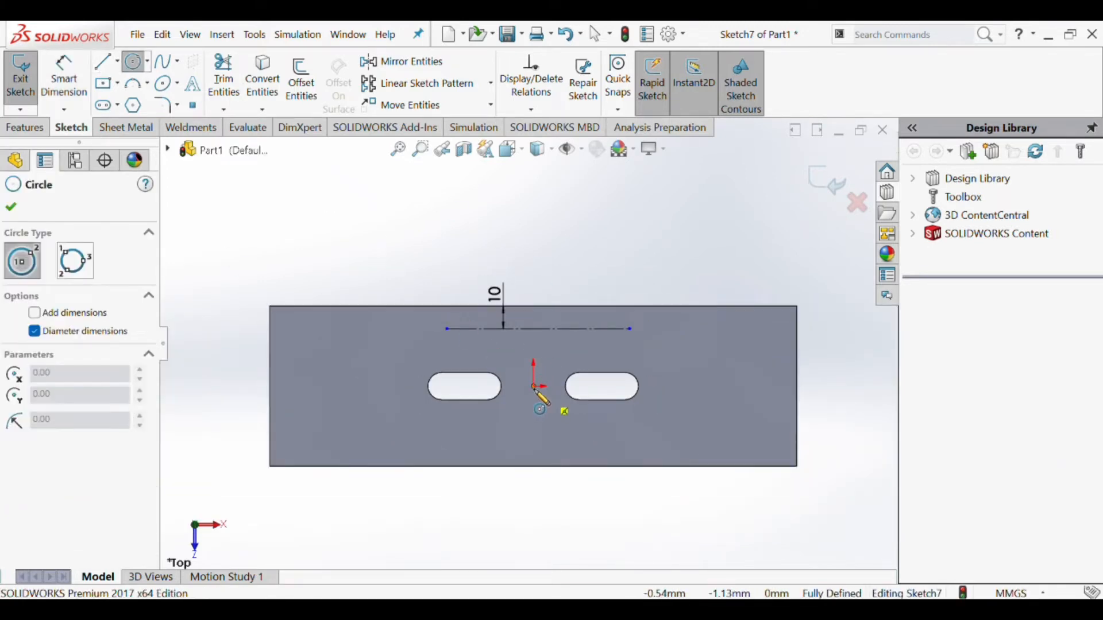
left_click(148, 62)
left_click(167, 101)
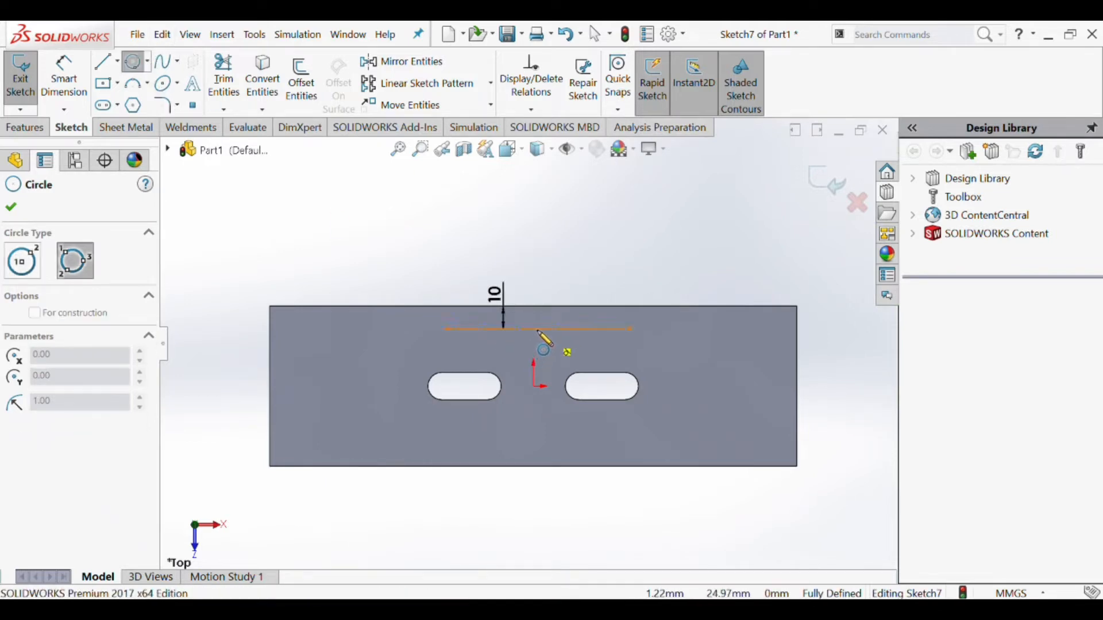
left_click(537, 332)
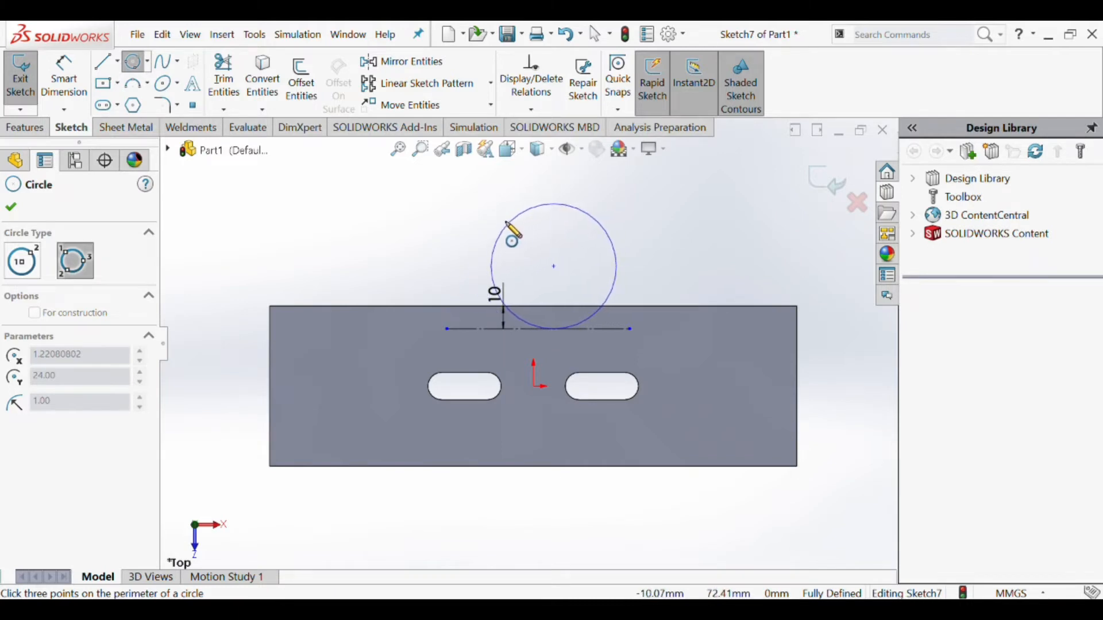
left_click(480, 243)
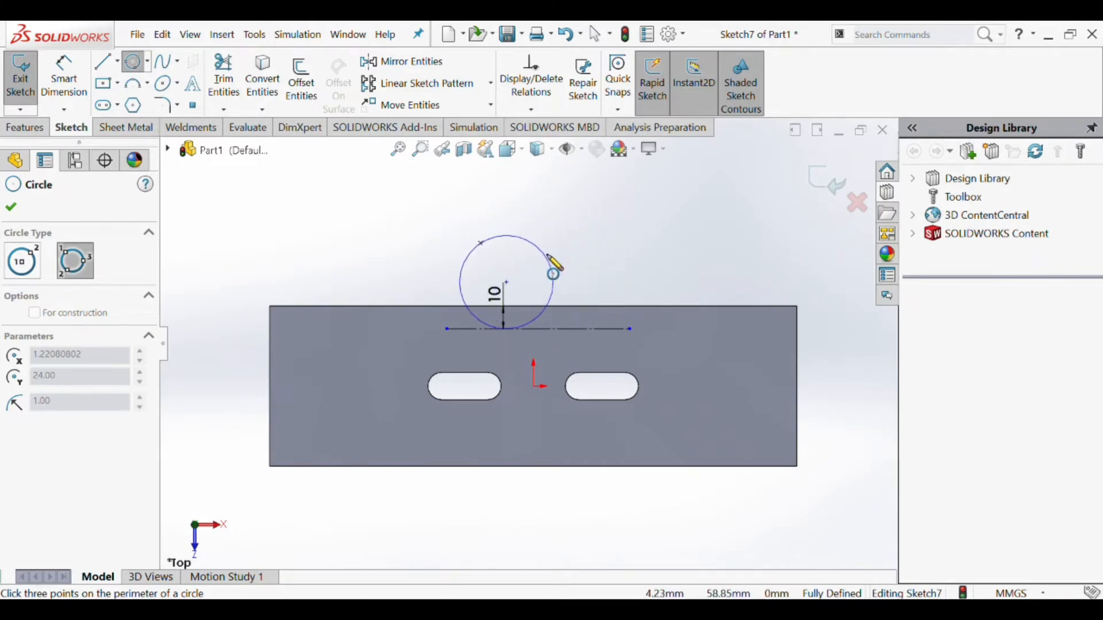
left_click(608, 266)
- Dimension the circle with a diameter of 35 mm
left_click(63, 74)
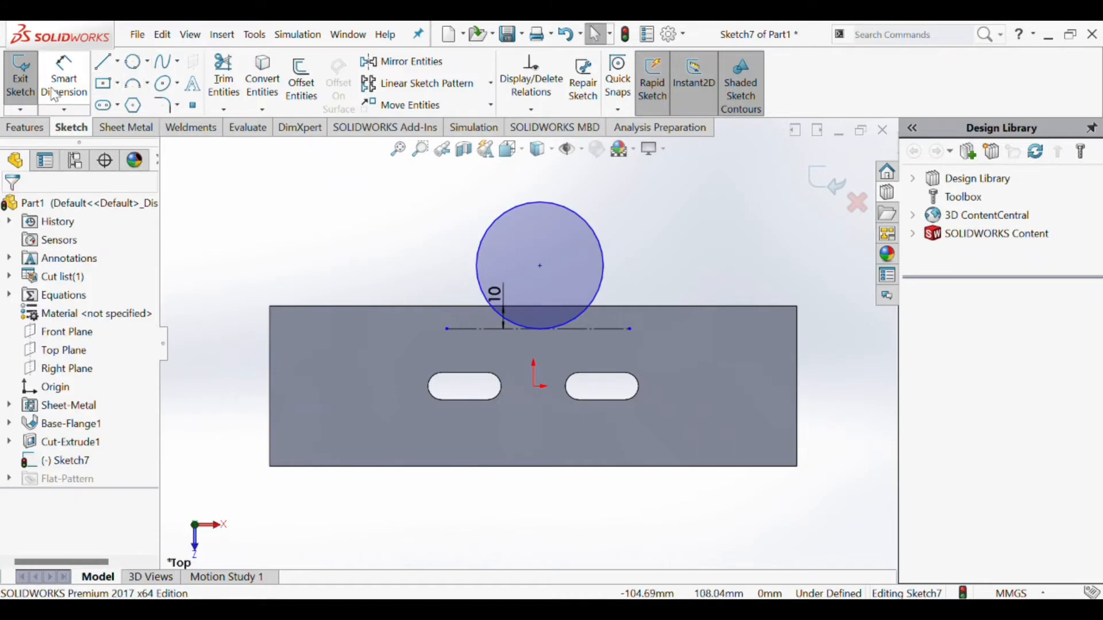
left_click(603, 258)
left_click(653, 251)
left_click(649, 244)
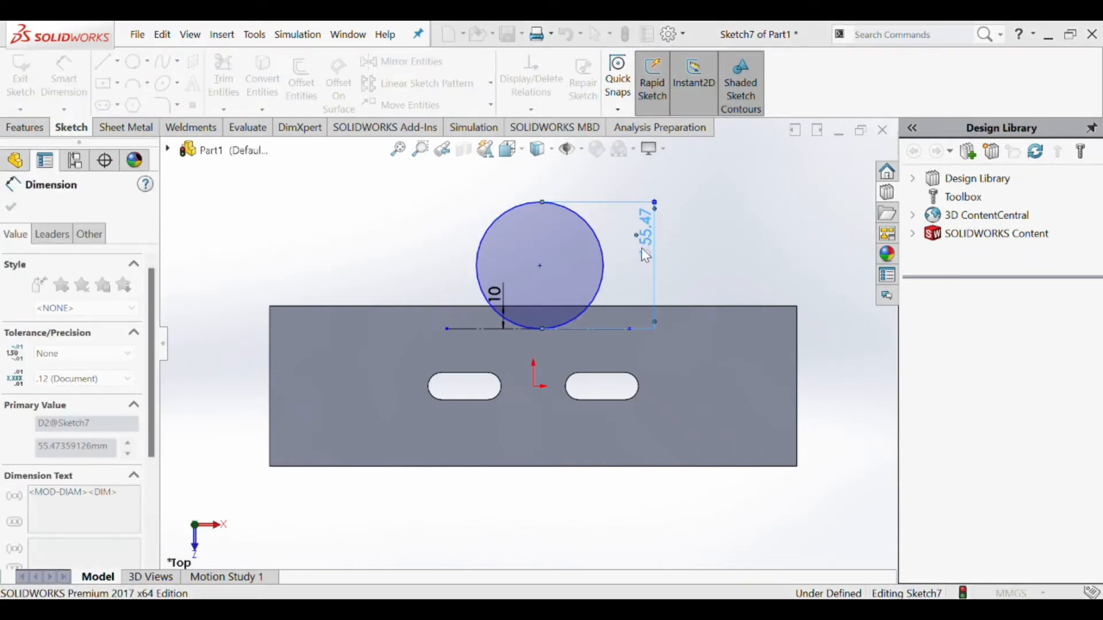
type("35")
key("Return")
- Dimension the horizontal distance between the circle's center and the origin as 0 mm
scroll(574, 331, "down", 1)
scroll(566, 336, "up", 1)
scroll(552, 351, "down", 1)
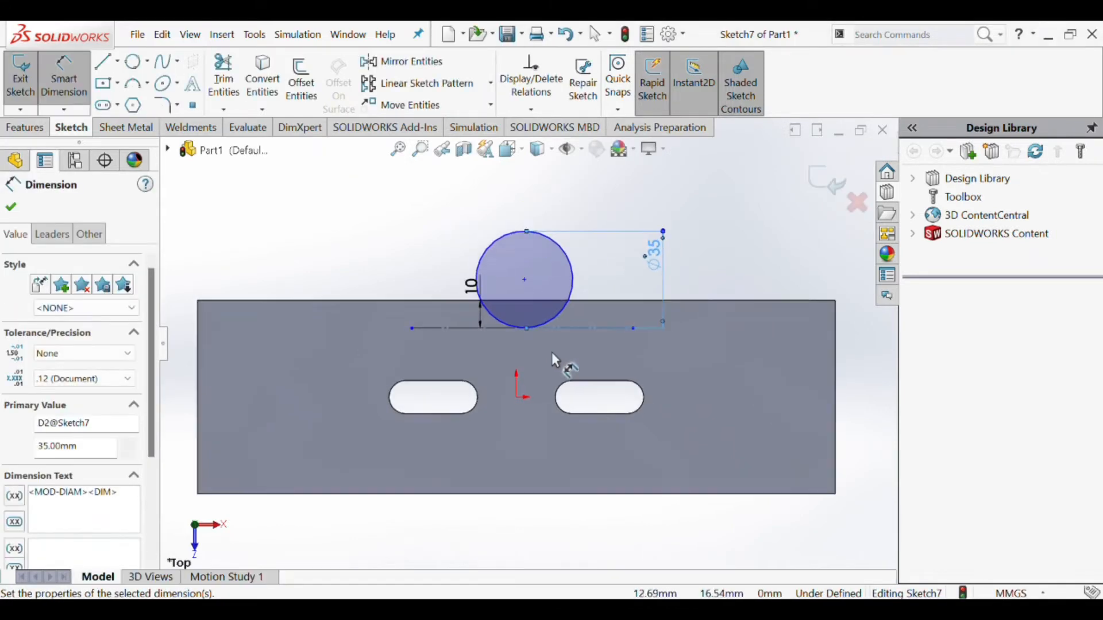
left_click(524, 280)
left_click(517, 396)
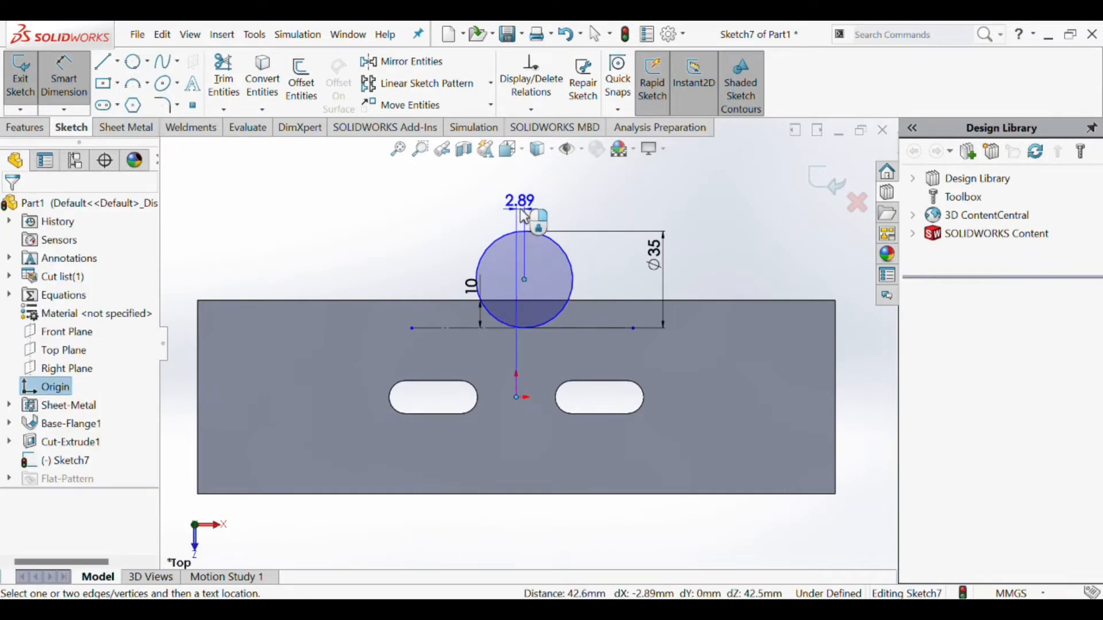
left_click(520, 210)
type("0")
key("Return")
- Try to trim the part of the circle above the plate's upper edge, and undo the trim
scroll(517, 393, "down", 4)
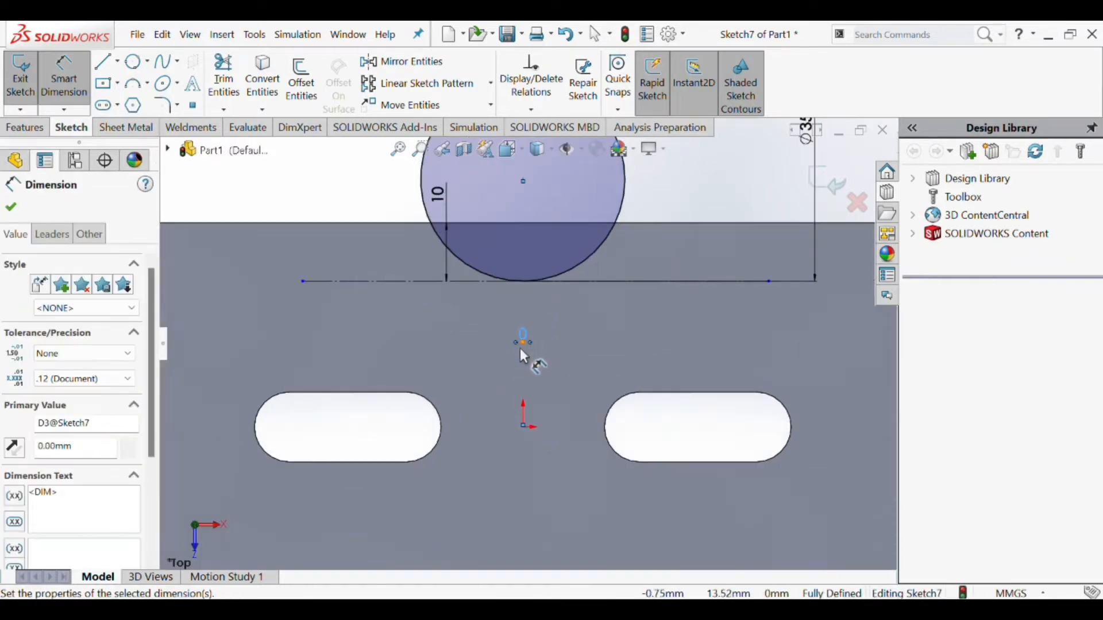
scroll(523, 353, "up", 2)
scroll(539, 338, "up", 4)
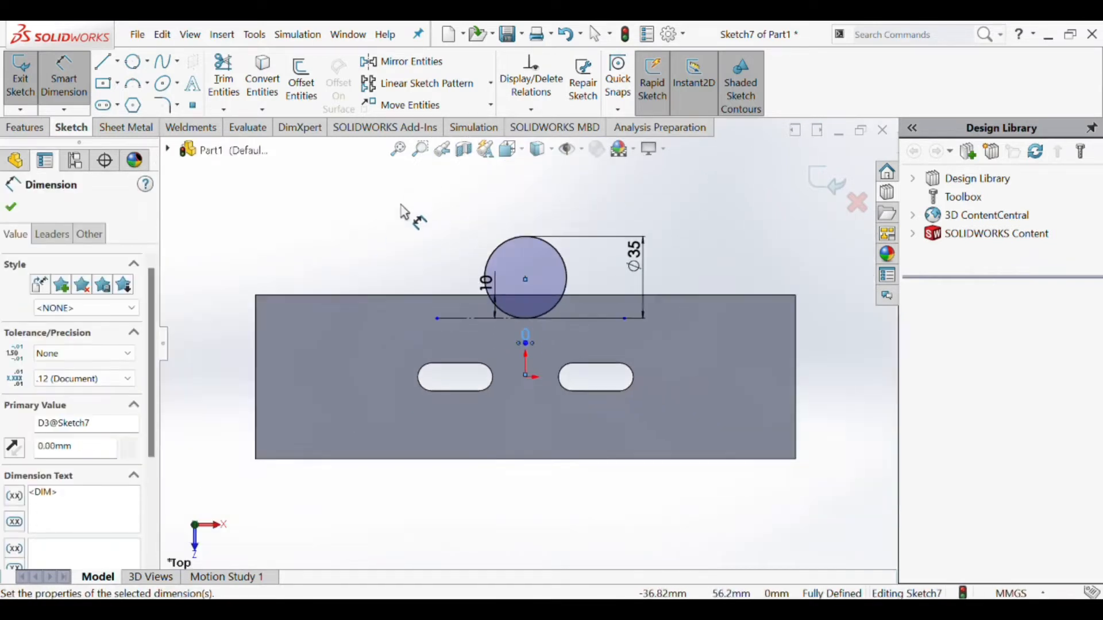
left_click(226, 67)
scroll(591, 307, "down", 3)
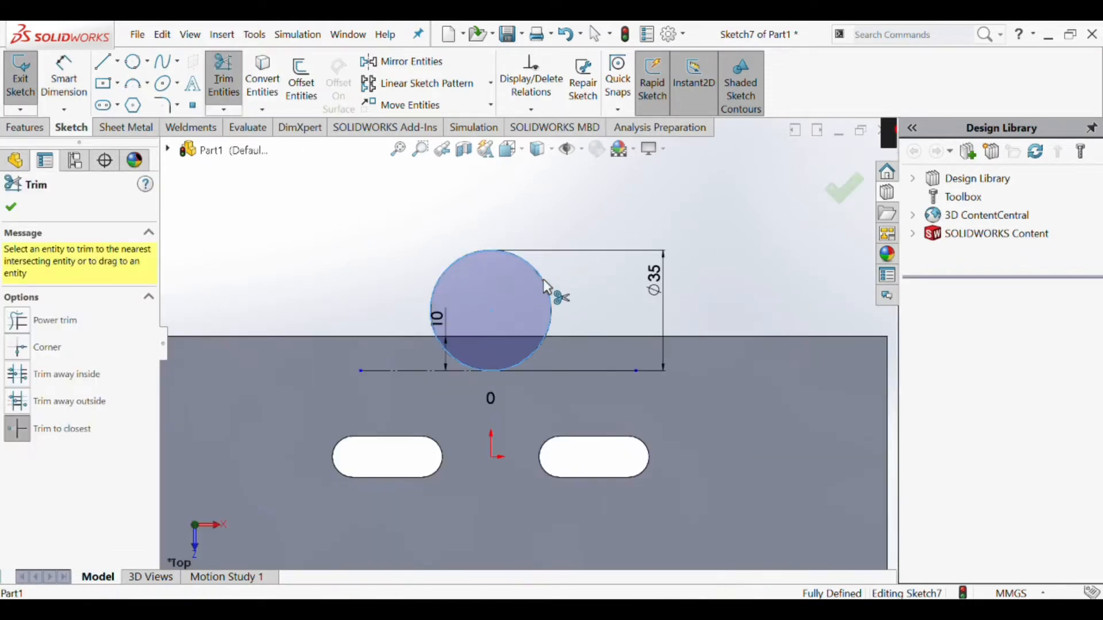
left_click(544, 282)
key("ctrl+z")
- Sketch a horizontal line about 36 mm long along the plate's upper edge, crossing the circle
left_click(104, 61)
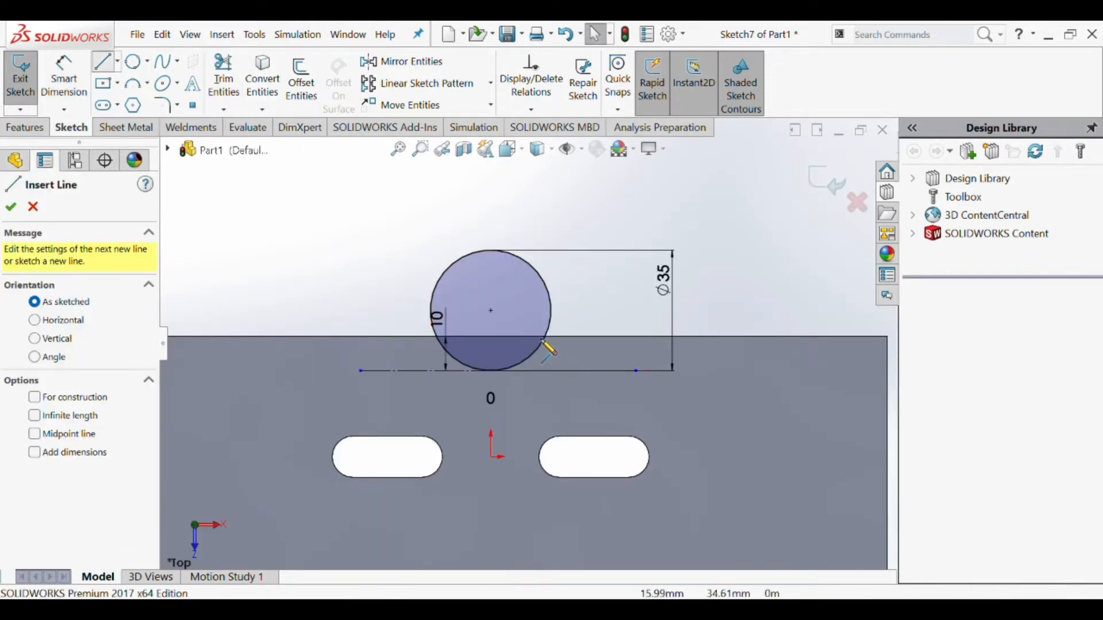
left_click(552, 337)
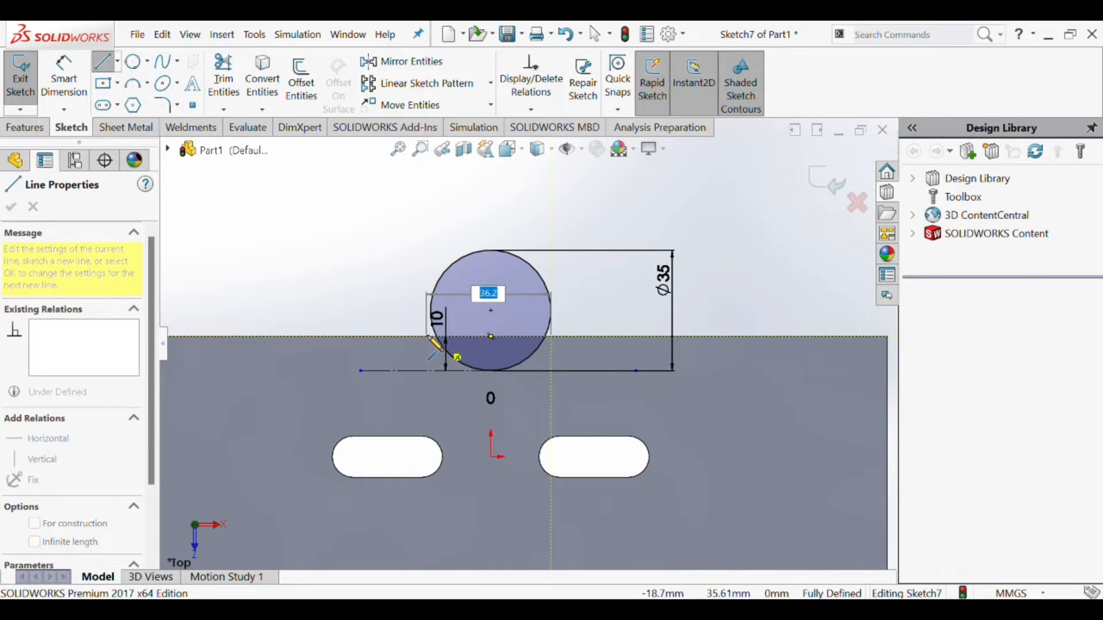
left_click(426, 336)
key("Escape")
- Trim the circle above the edge line and both line ends outside the arc, leaving a closed circular segment
left_click(224, 75)
left_click(456, 265)
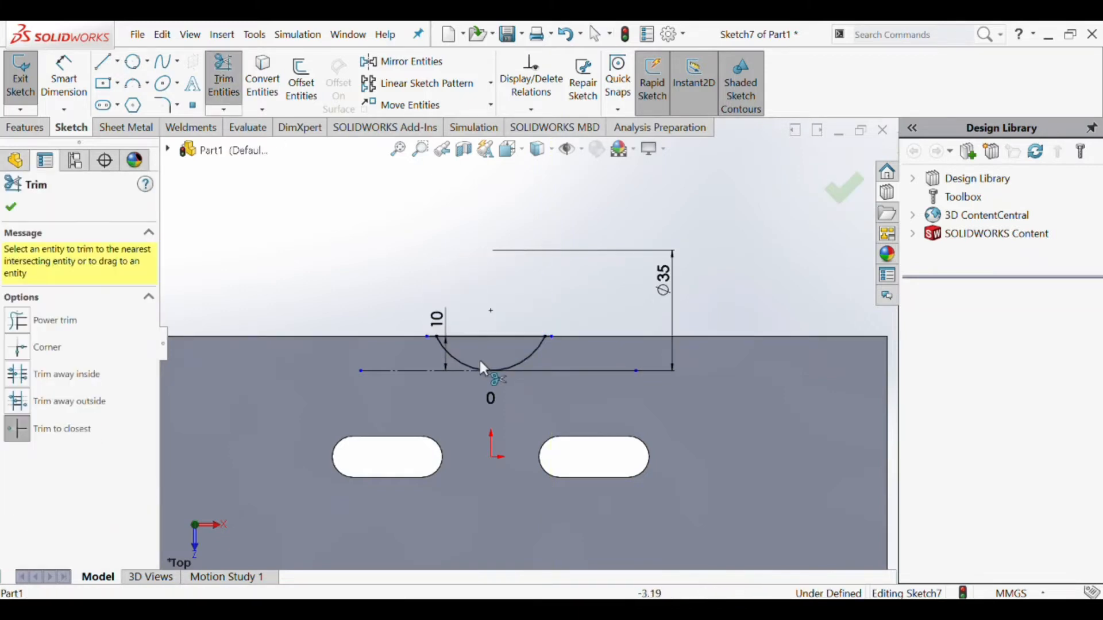
scroll(536, 339, "down", 5)
left_click(590, 329)
scroll(569, 339, "up", 5)
scroll(336, 356, "down", 3)
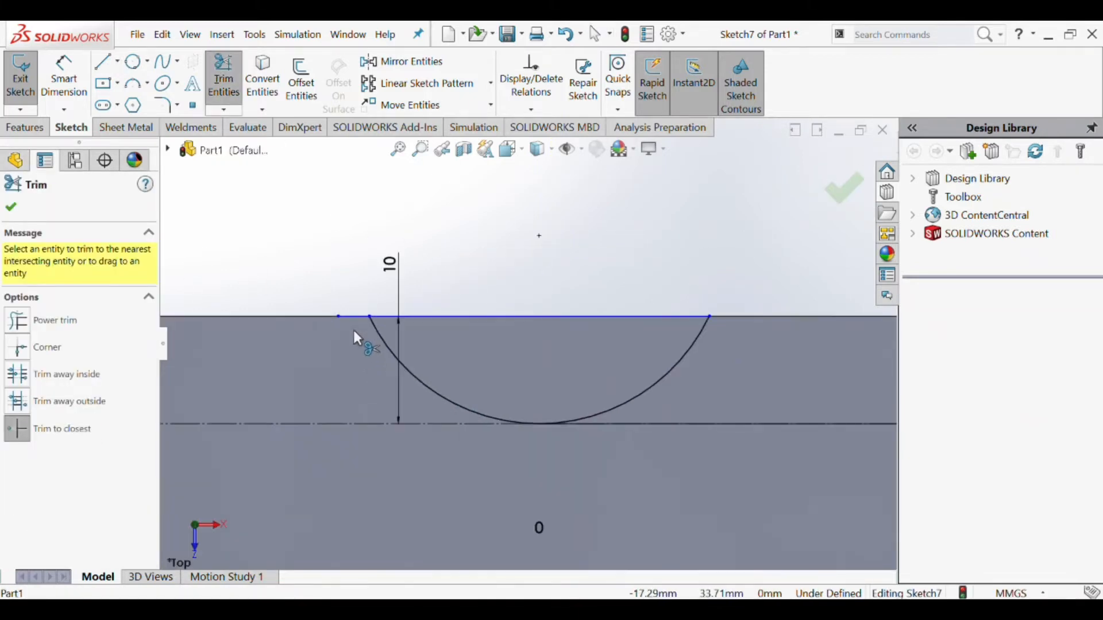
left_click(354, 317)
scroll(482, 371, "up", 8)
scroll(519, 389, "up", 2)
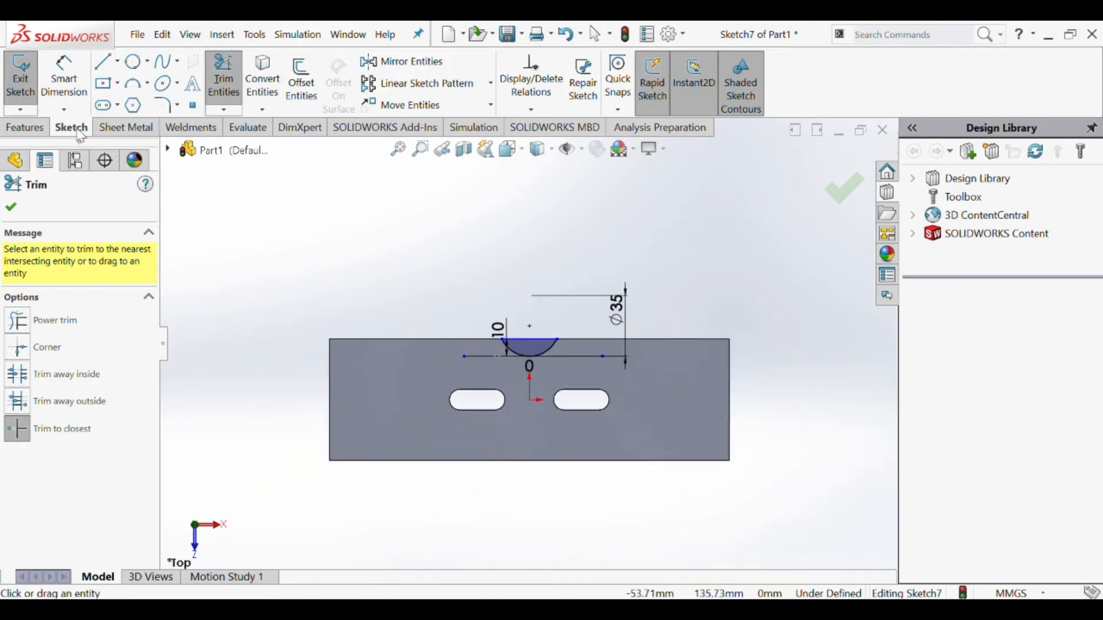
left_click(125, 127)
left_click(502, 62)
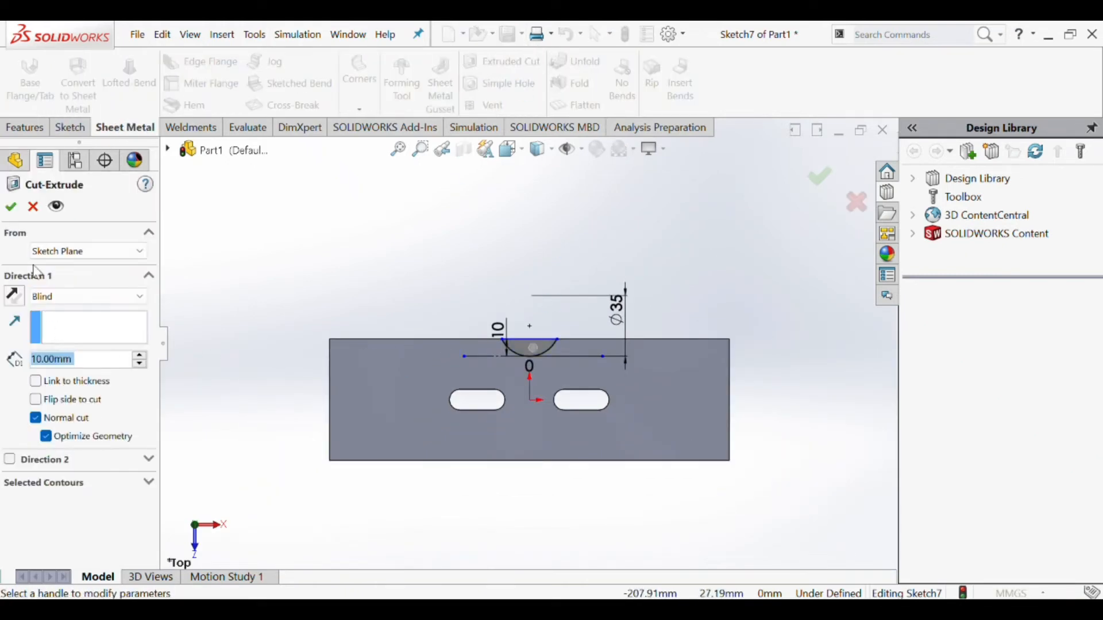
left_click(33, 207)
scroll(537, 353, "down", 3)
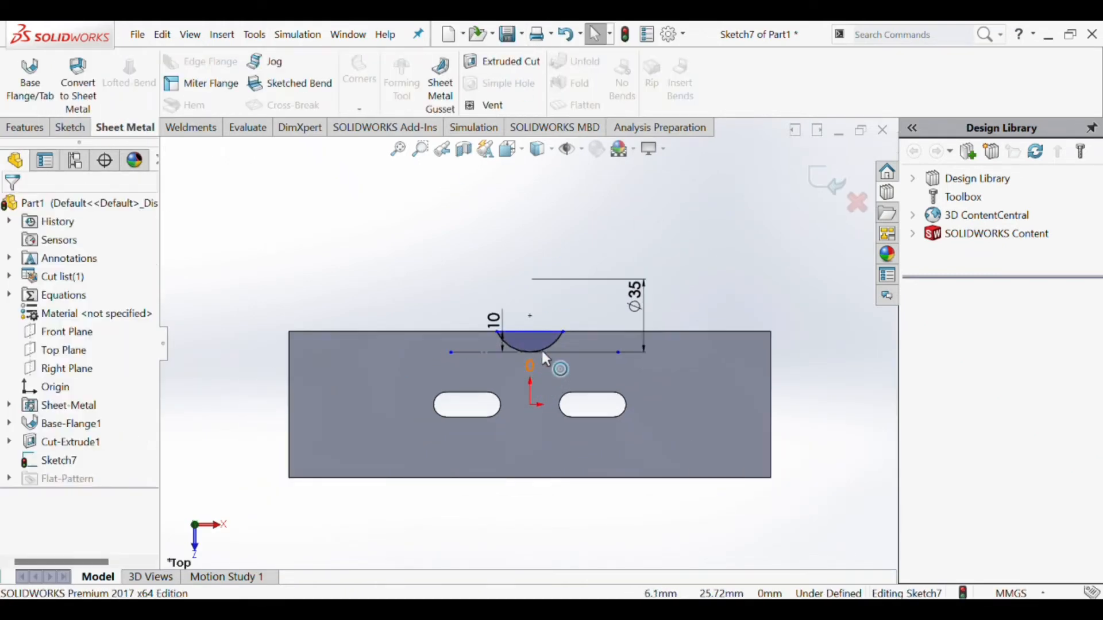
scroll(288, 233, "up", 2)
key("l")
left_click(33, 205)
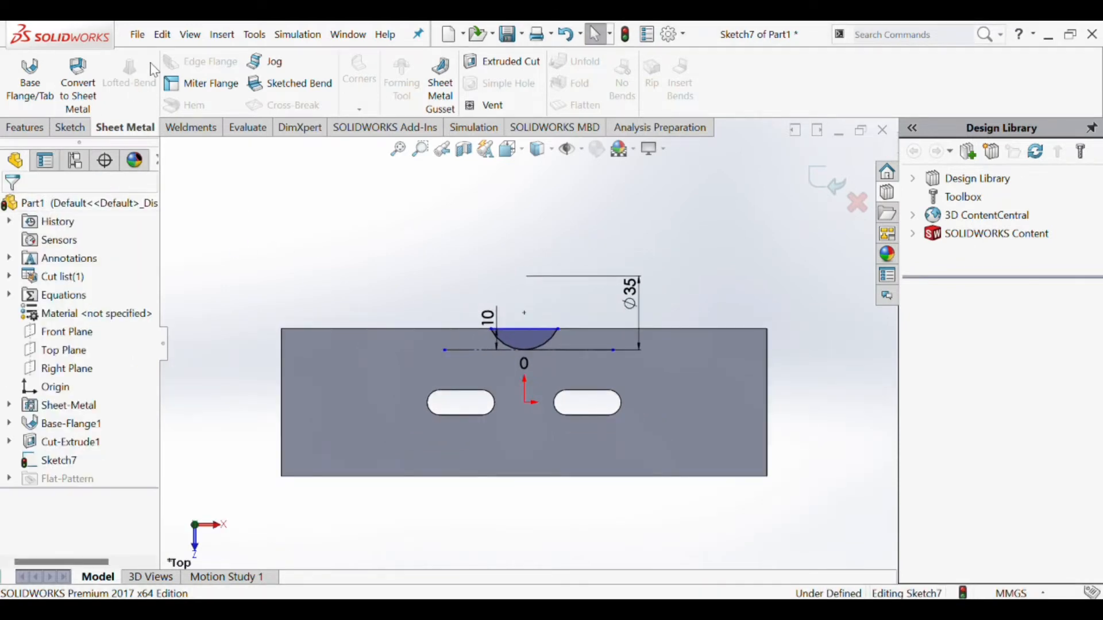
- Sketch a 230.27 mm horizontal line through the origin between the plate's short edges and make it a construction line
left_click(91, 129)
left_click(103, 61)
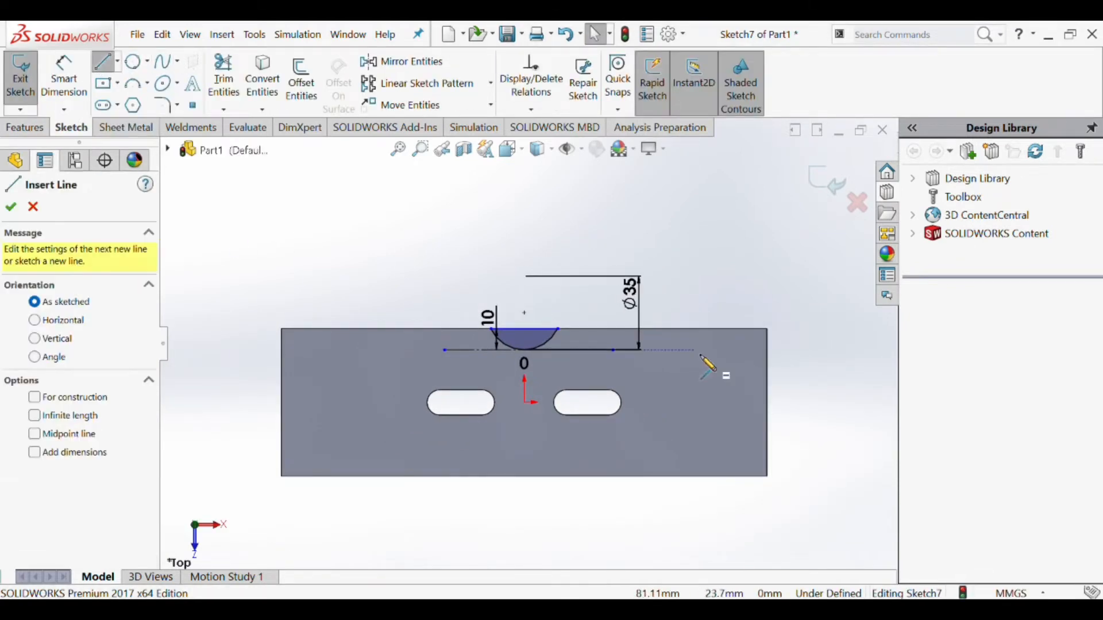
left_click(766, 402)
left_click(281, 402)
key("Escape")
scroll(587, 410, "down", 1)
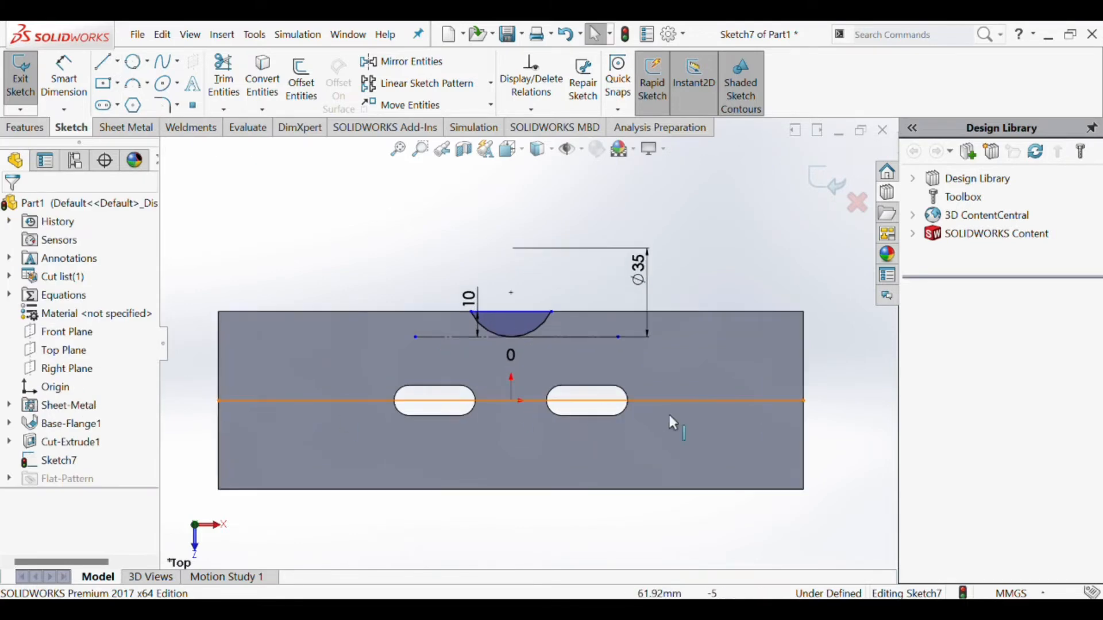
left_click(696, 402)
left_click(35, 447)
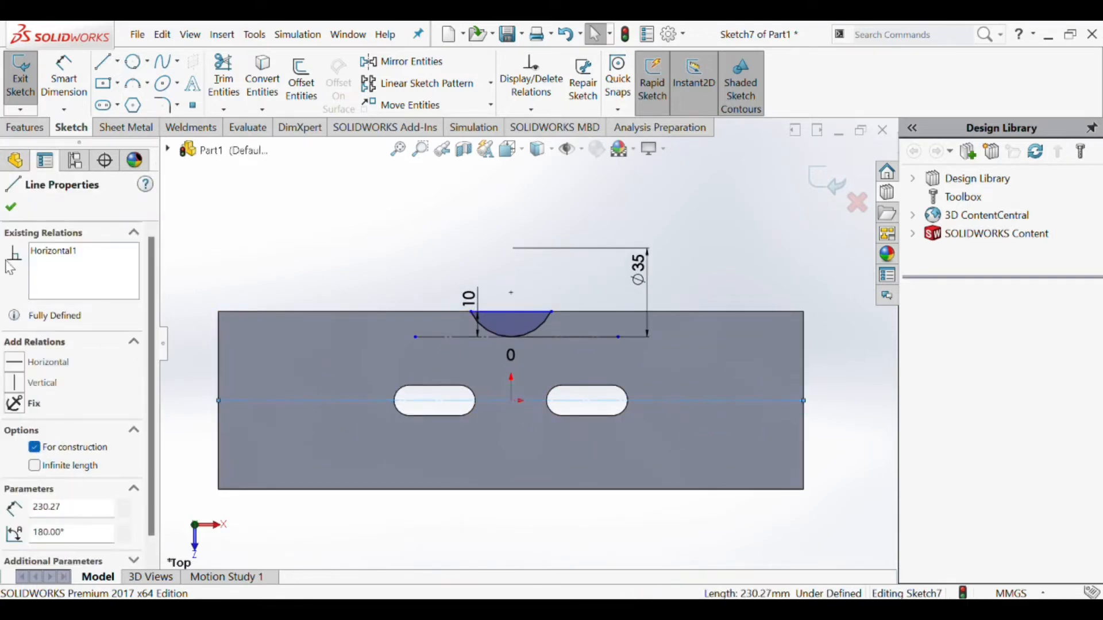
key("Escape")
- Try to mirror the arc and its closing line about the horizontal centerline by preselecting both
scroll(389, 191, "up", 2)
scroll(528, 376, "down", 3)
left_click(530, 377)
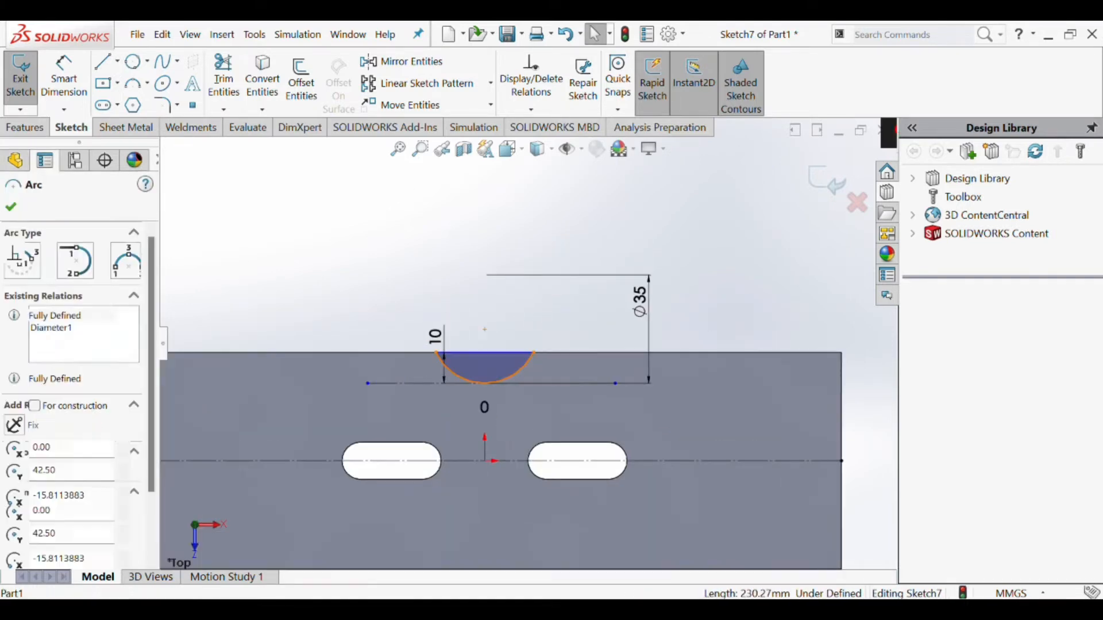
left_click(505, 351, "ctrl")
scroll(508, 349, "up", 3)
left_click(402, 61)
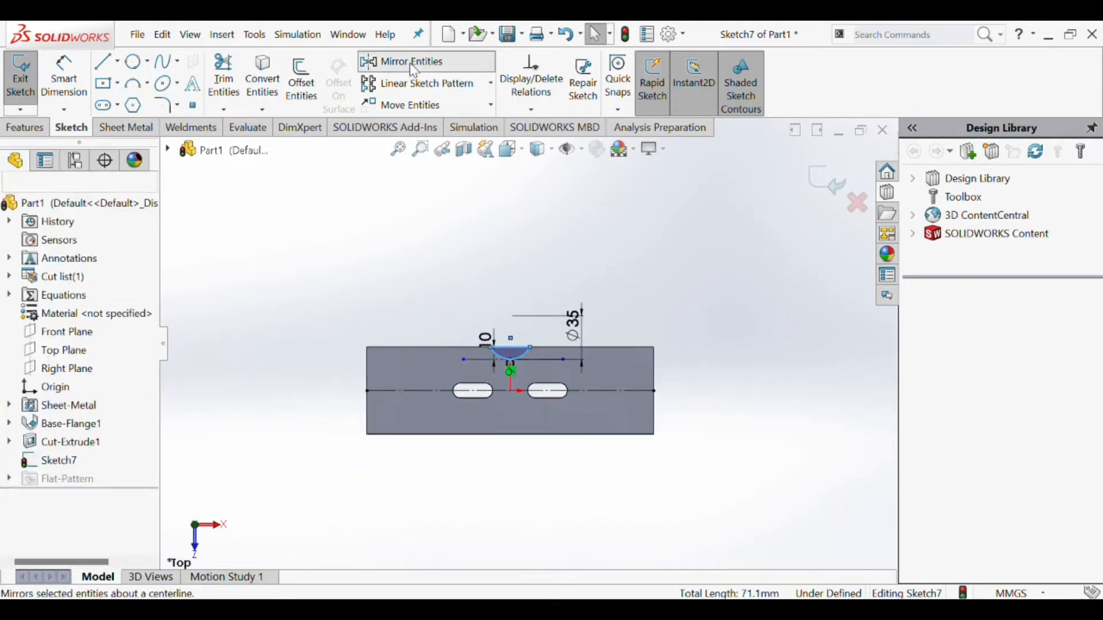
left_click(502, 391)
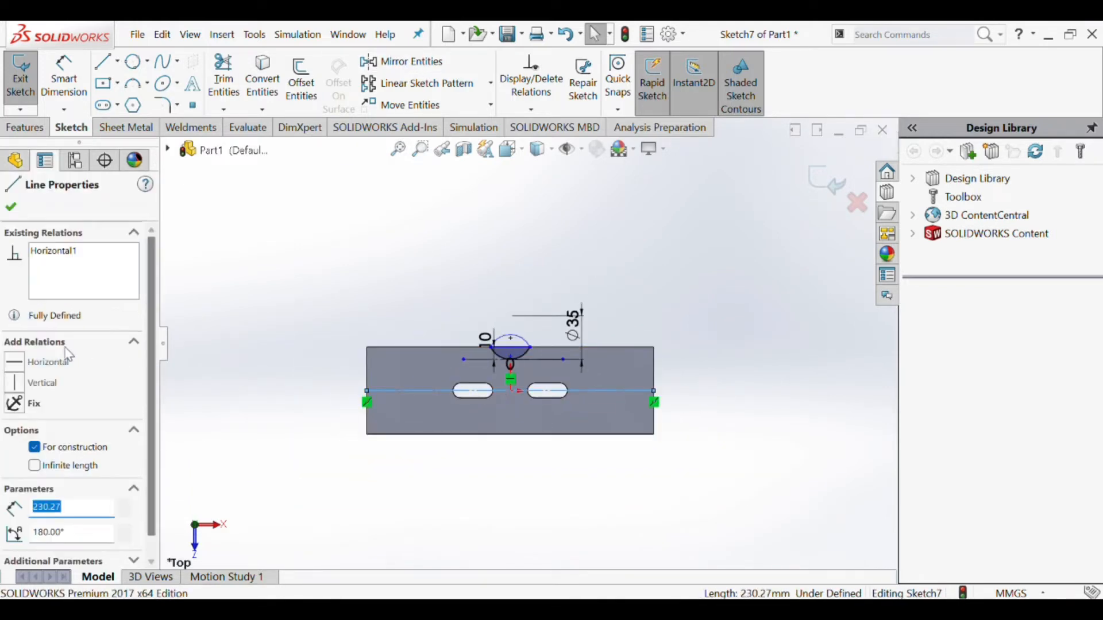
left_click(307, 351)
- Repeat the mirror of the preselected arc and closing line, and undo it
scroll(506, 360, "down", 5)
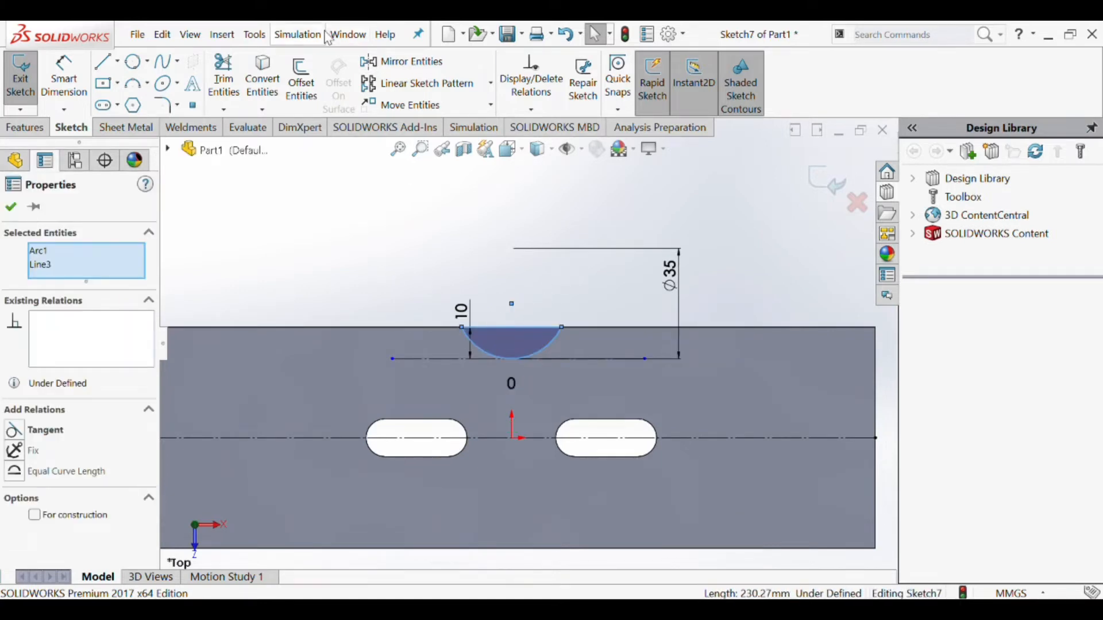
left_click(402, 62)
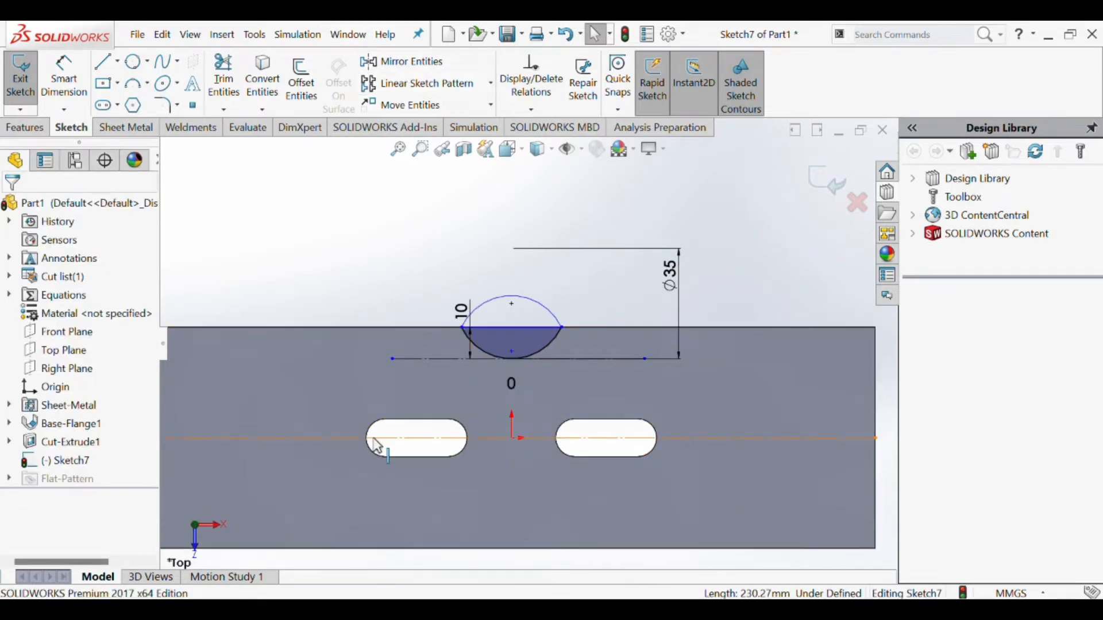
left_click(343, 439)
key("ctrl+z")
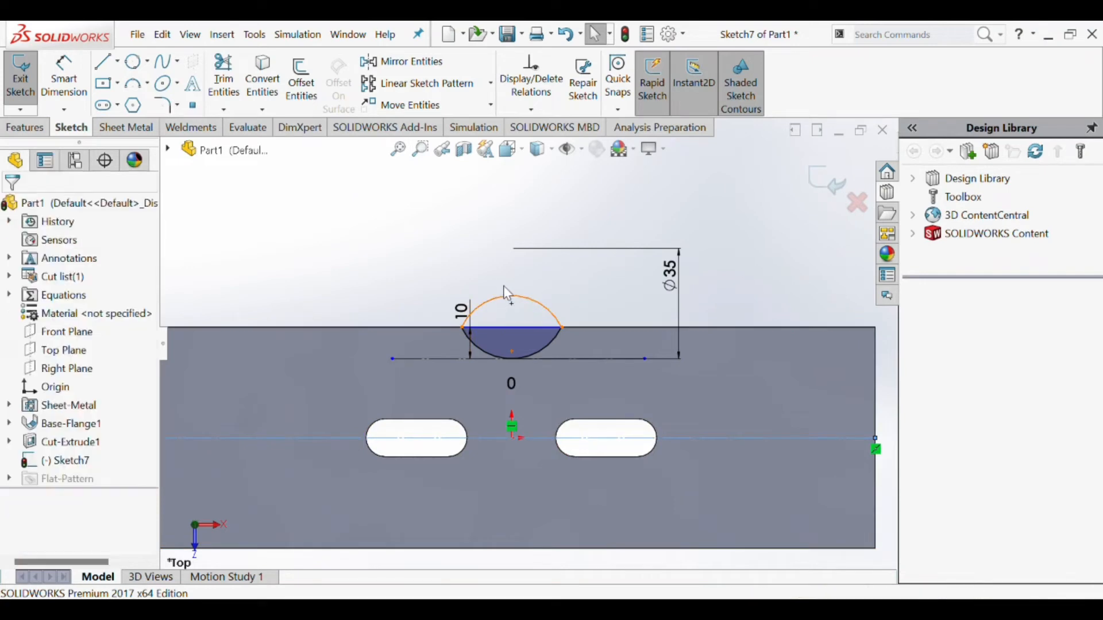
scroll(503, 359, "up", 2)
left_click(548, 301)
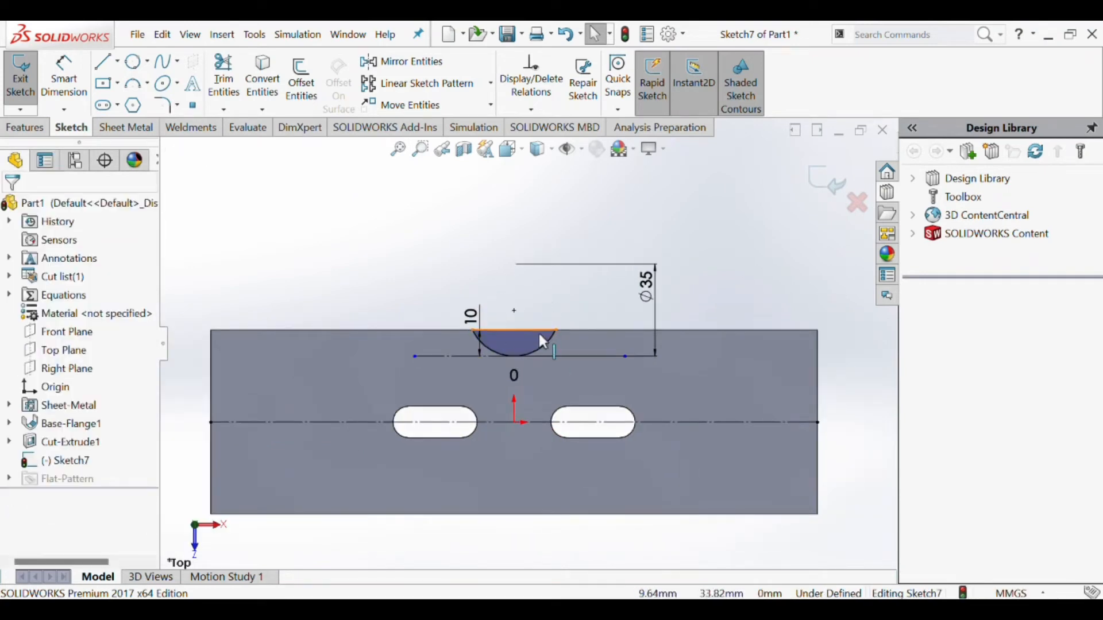
- Try once more to mirror the arc and the line along the upper edge, and undo that mirror
left_click(543, 351)
left_click(510, 331, "ctrl")
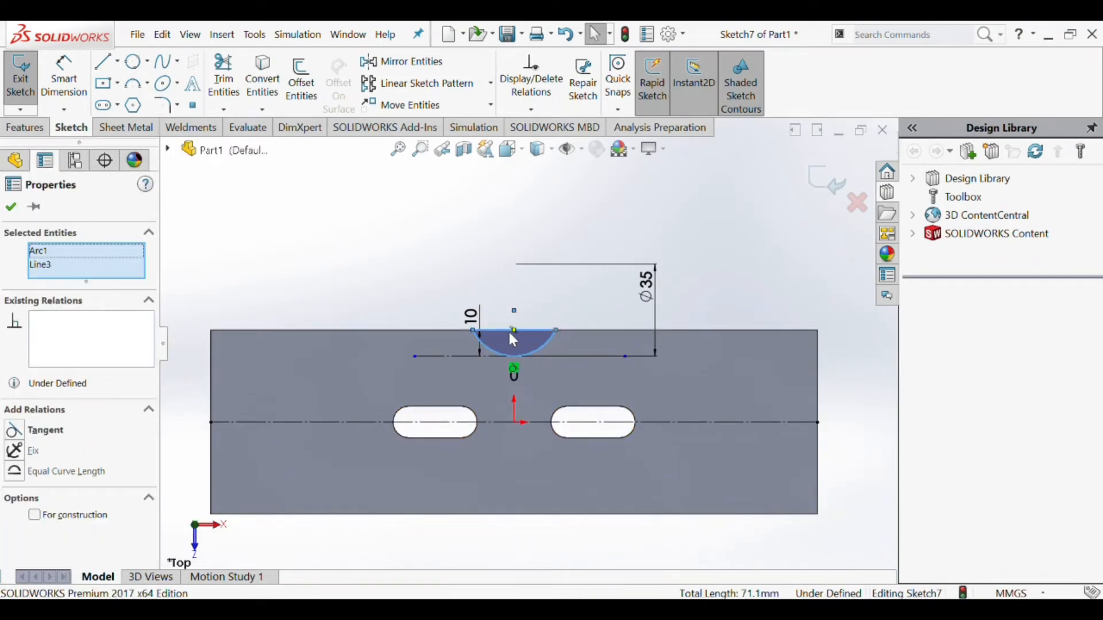
left_click(424, 67)
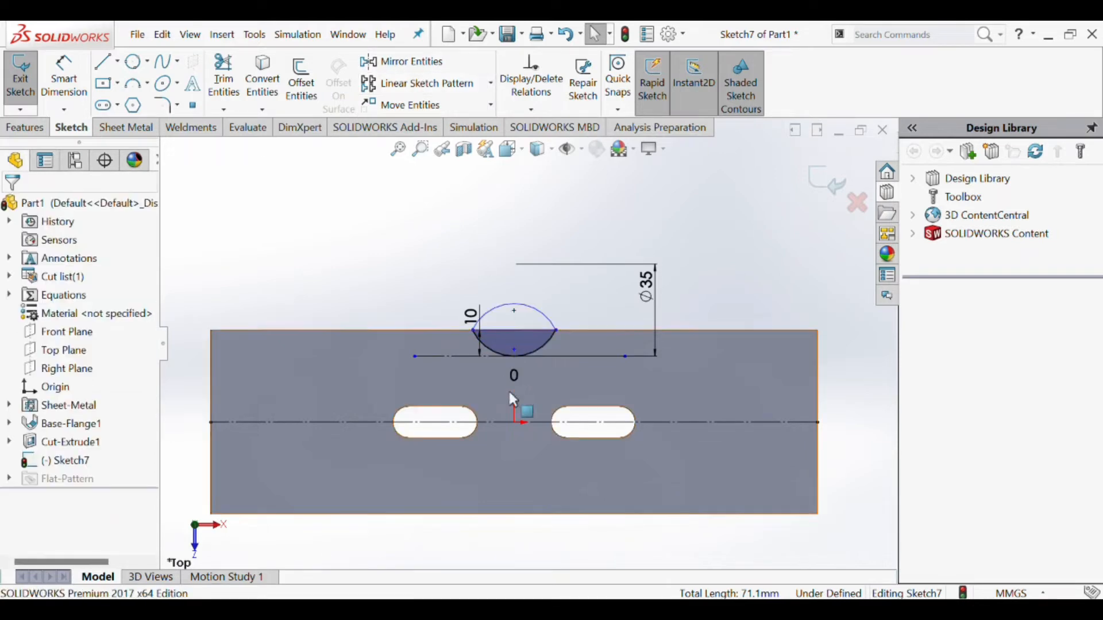
key("ctrl+z")
scroll(515, 383, "up", 2)
left_click(442, 269)
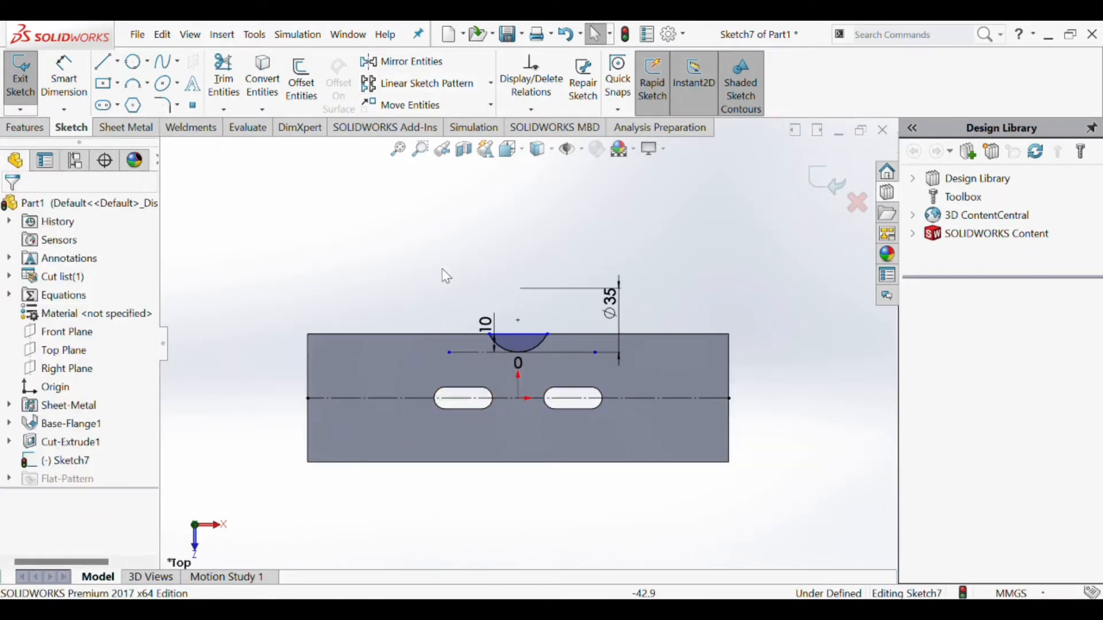
mouse_move(555, 344)
left_mouse_down()
mouse_move(473, 356)
mouse_move(459, 336)
left_mouse_up()
left_click(405, 212)
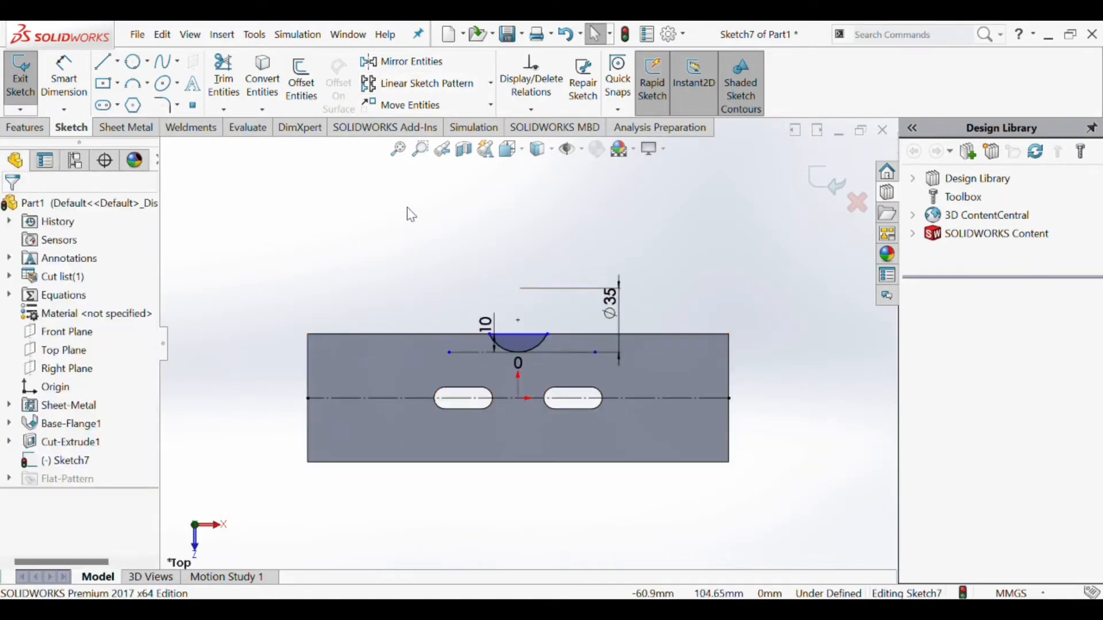
- Mirror the closing line and arc about the horizontal centerline, copying the circular segment to the plate's lower edge
scroll(521, 347, "down", 1)
left_click(402, 62)
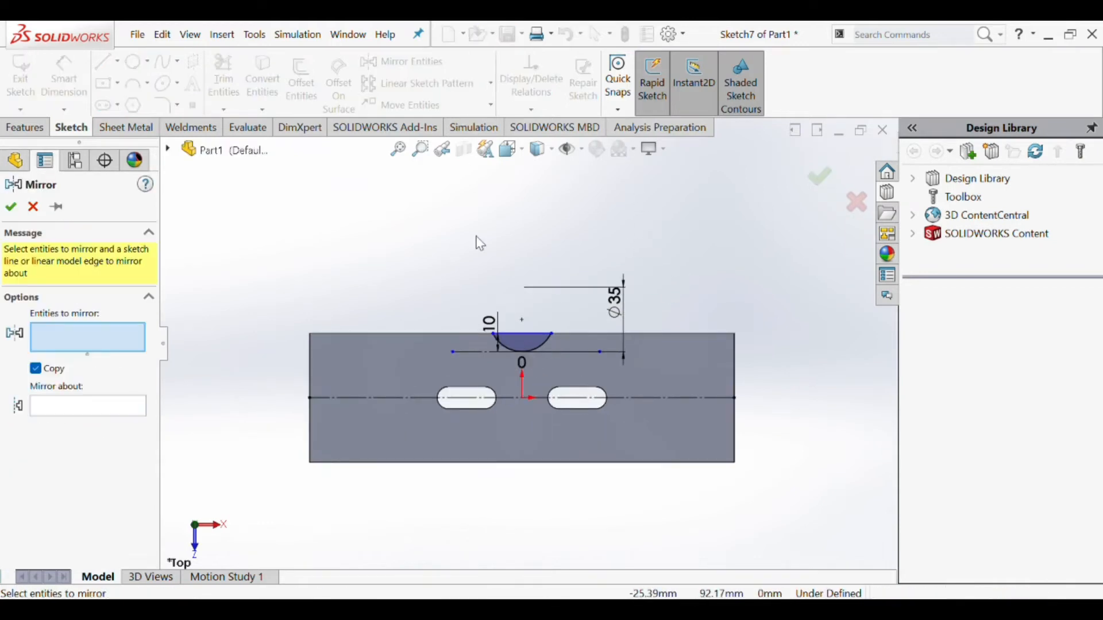
left_click(519, 334)
left_click(537, 347)
left_click(86, 408)
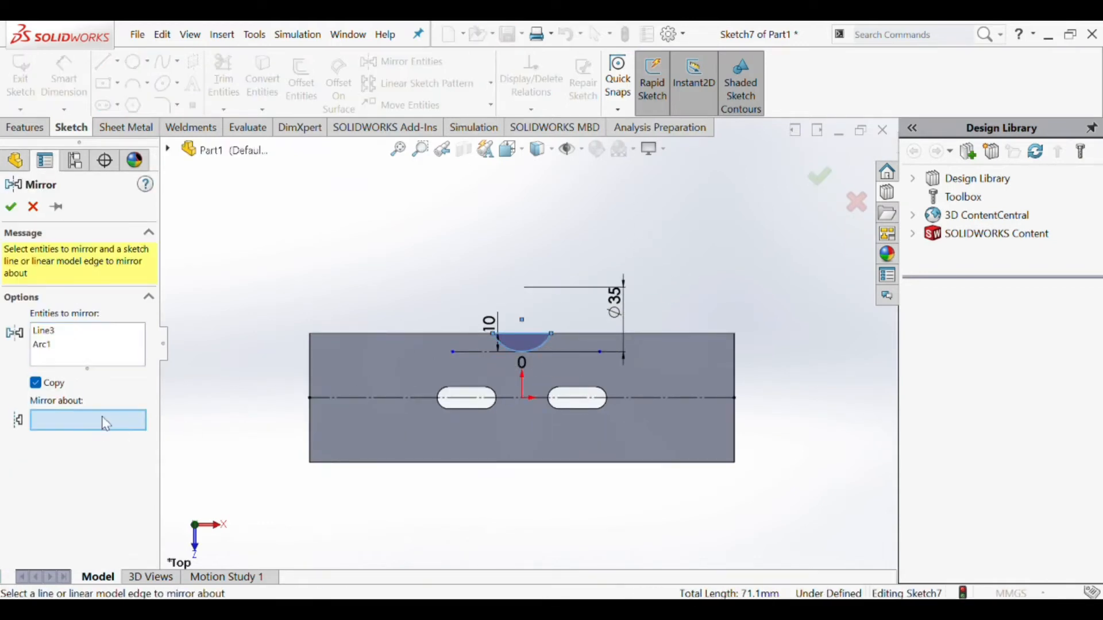
left_click(511, 398)
left_click(10, 206)
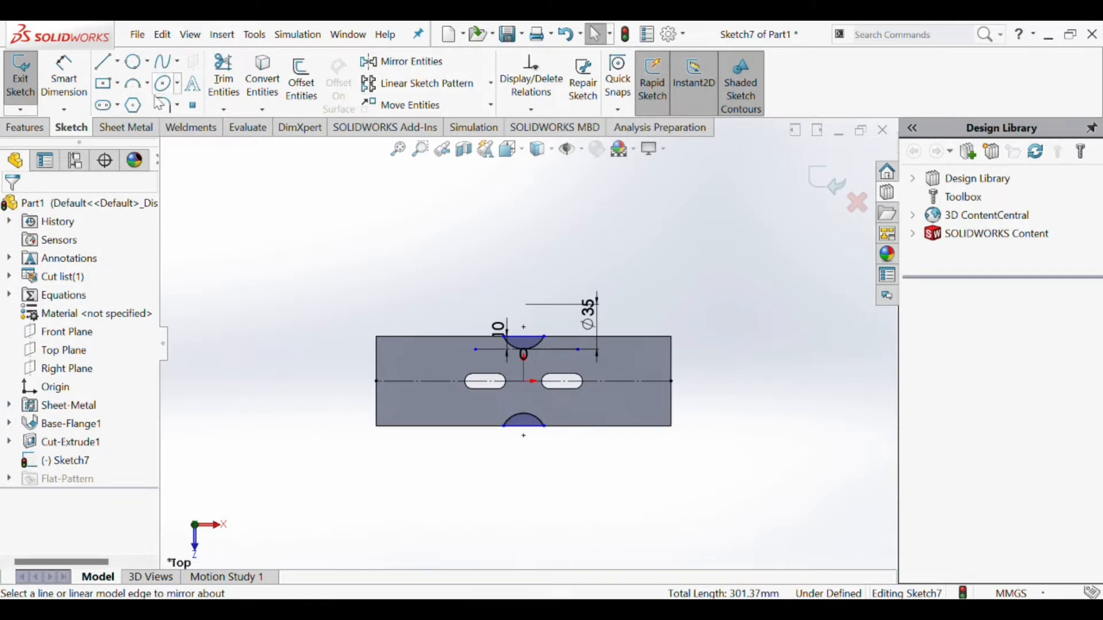
- Cut the two circular segments out of the plate's upper and lower edges with an Extruded Cut
left_click(126, 127)
left_click(502, 62)
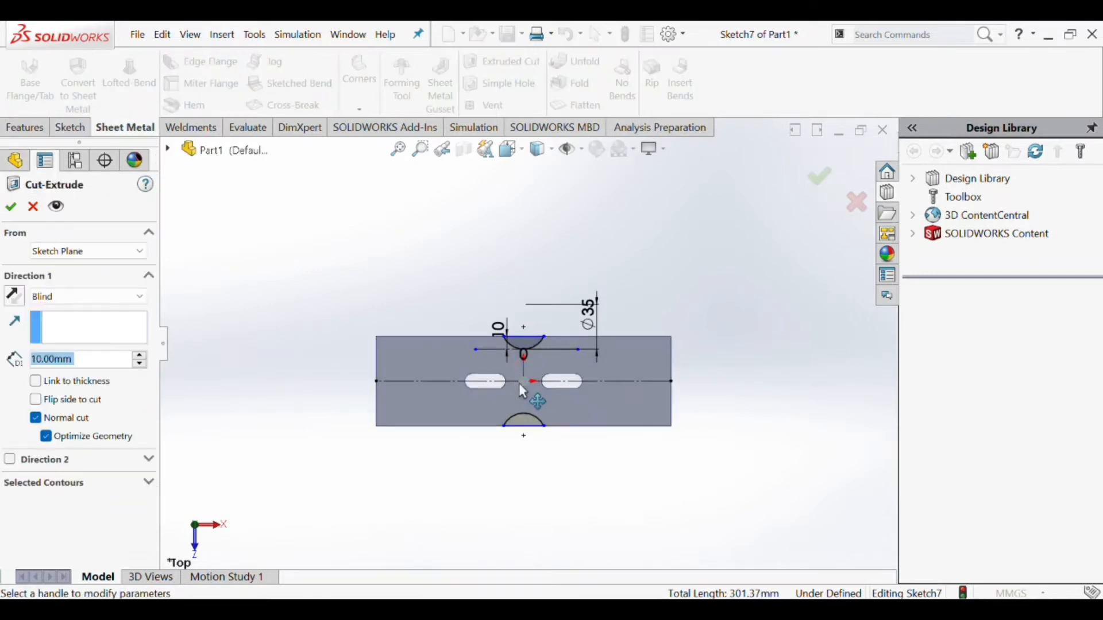
left_click(86, 297)
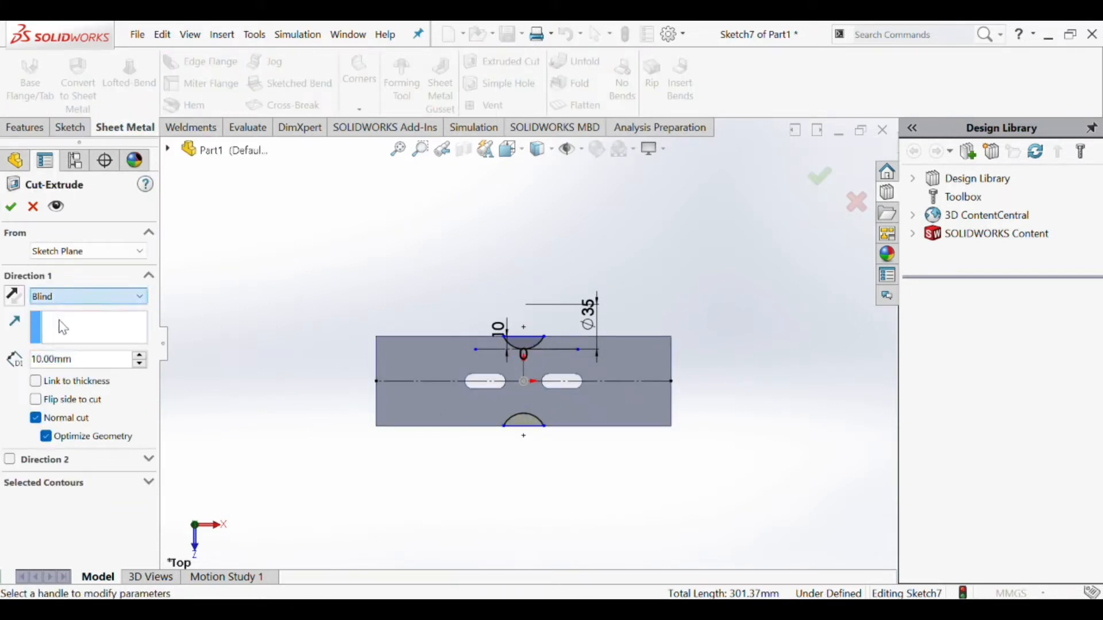
left_click(52, 310)
left_click(11, 206)
scroll(603, 440, "up", 2)
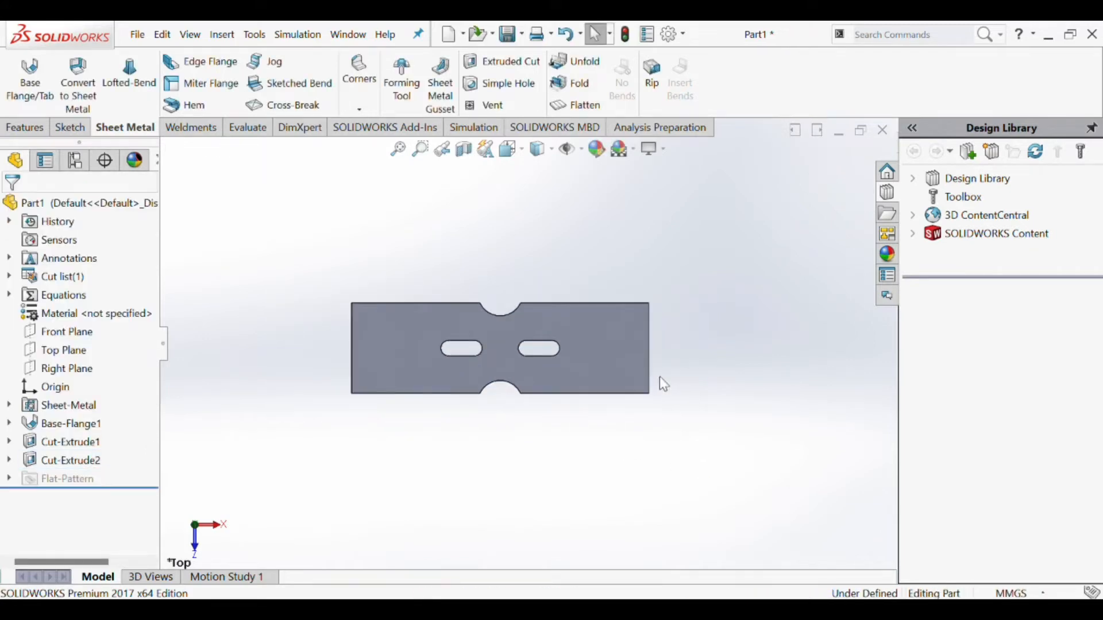
- Start a new sketch on the plate's top face and leave the circle tool without drawing
left_click(64, 128)
left_click(20, 71)
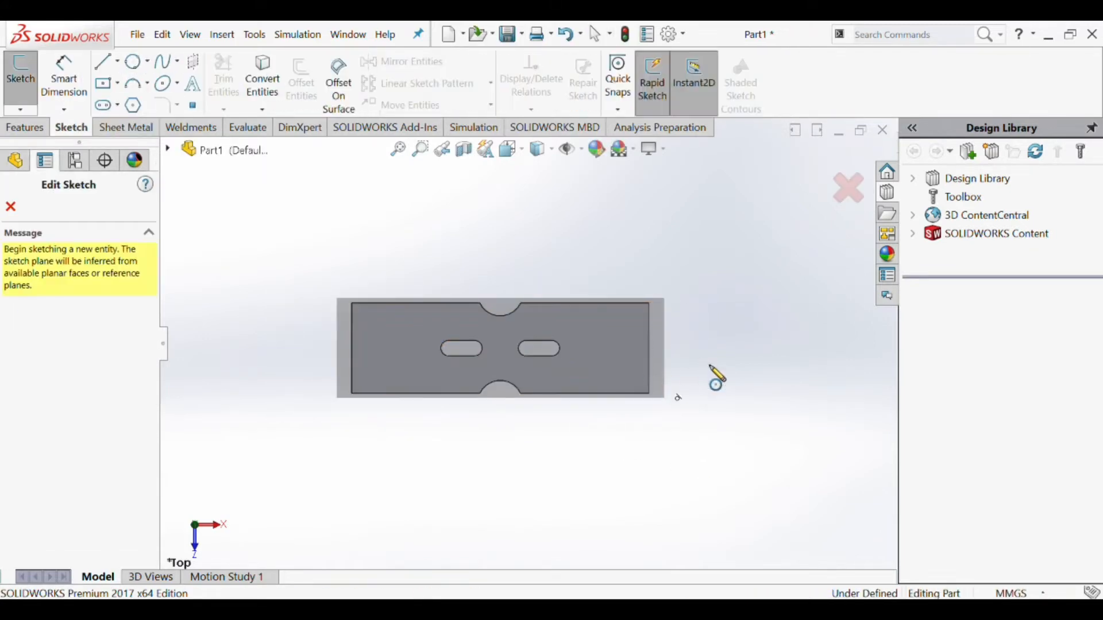
left_click(137, 63)
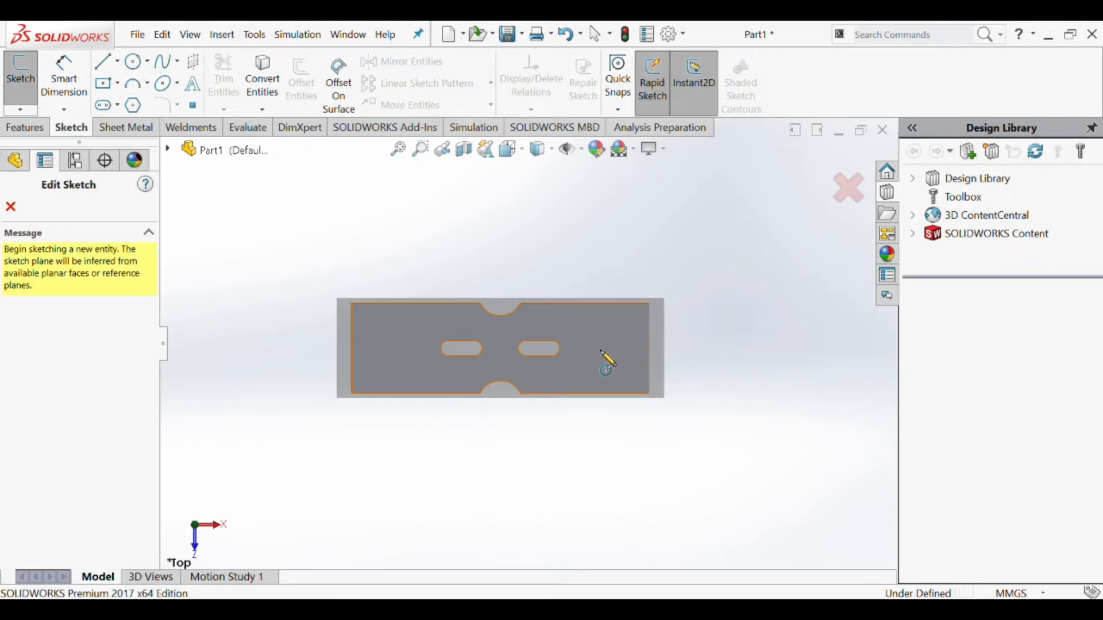
left_click(623, 357)
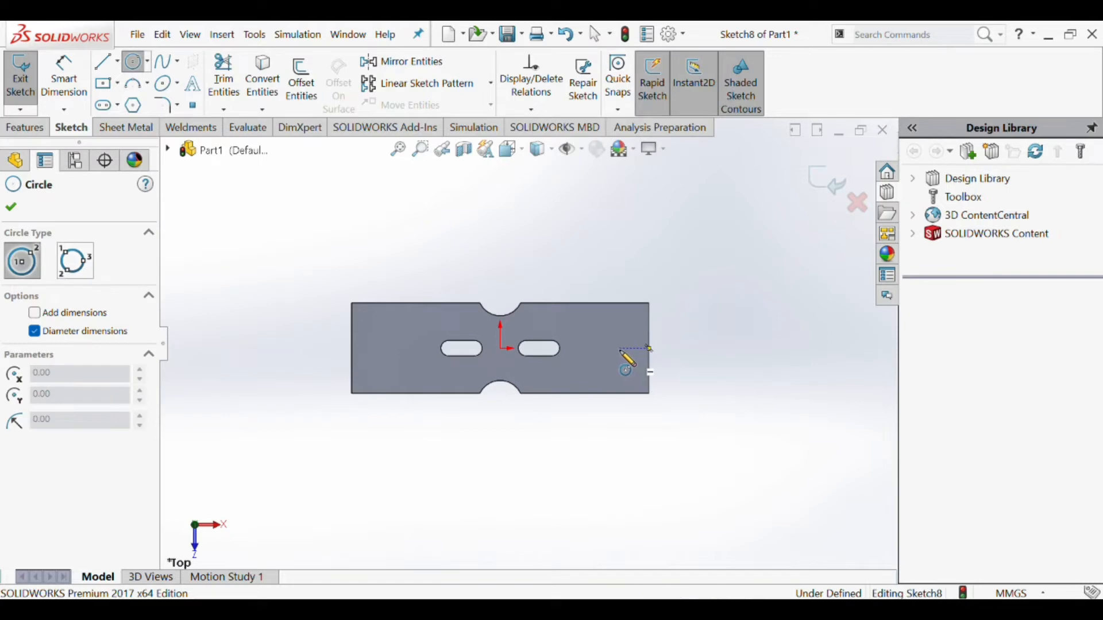
key("Escape")
scroll(515, 390, "up", 3)
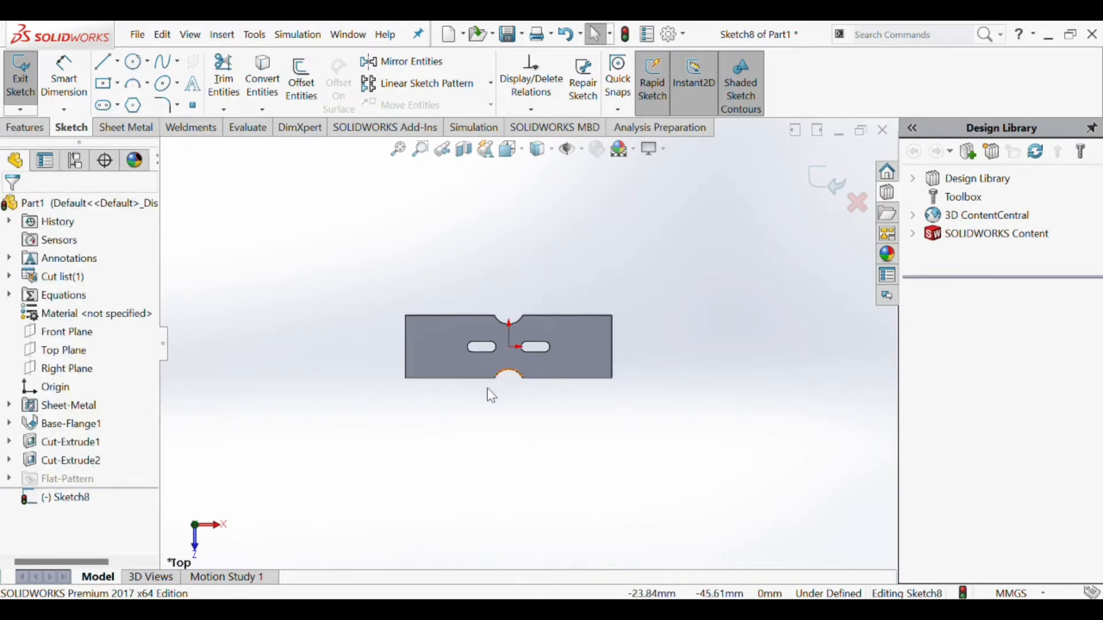
scroll(517, 416, "up", 2)
scroll(547, 337, "down", 3)
scroll(560, 343, "up", 1)
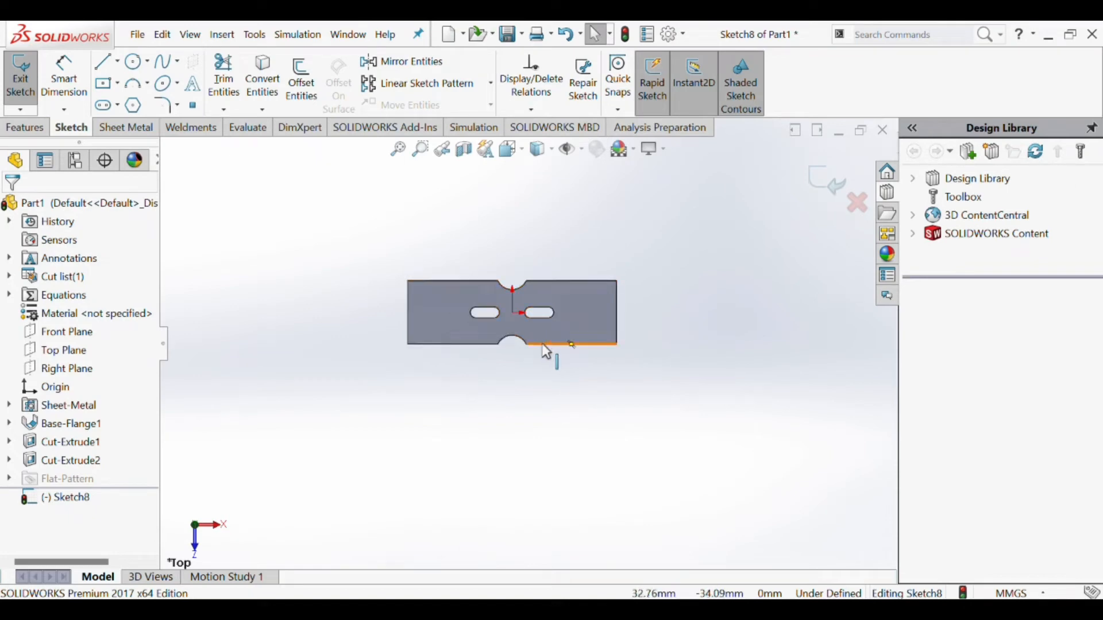
- Sketch a vertical line from the plate's upper to lower edge, about 70 mm right of the origin
left_click(114, 69)
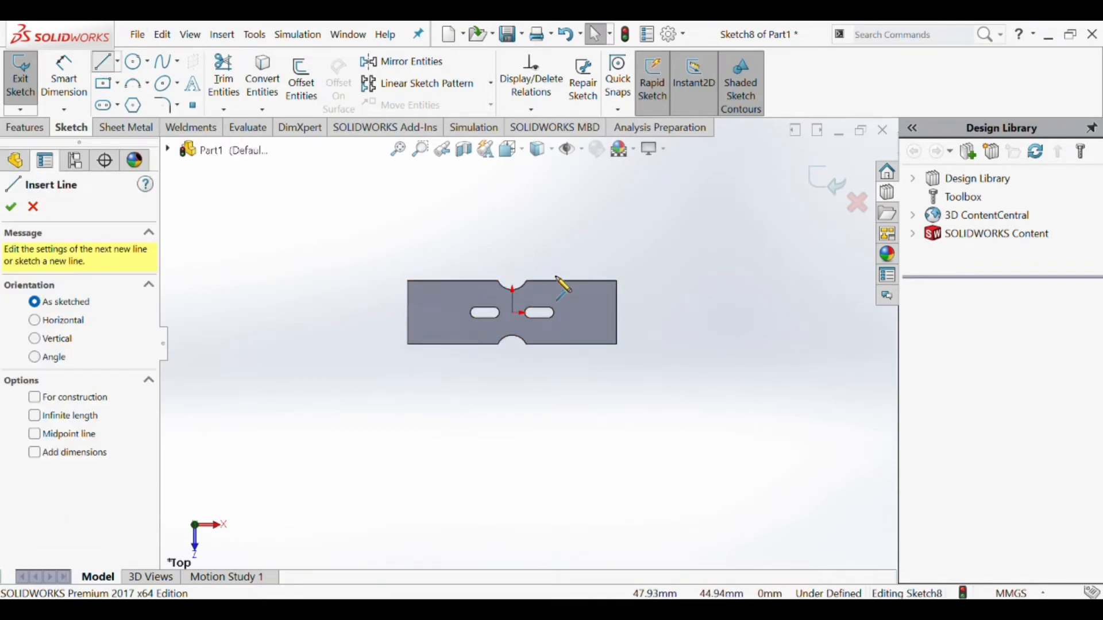
scroll(574, 290, "down", 1)
left_click(578, 286)
left_click(578, 363)
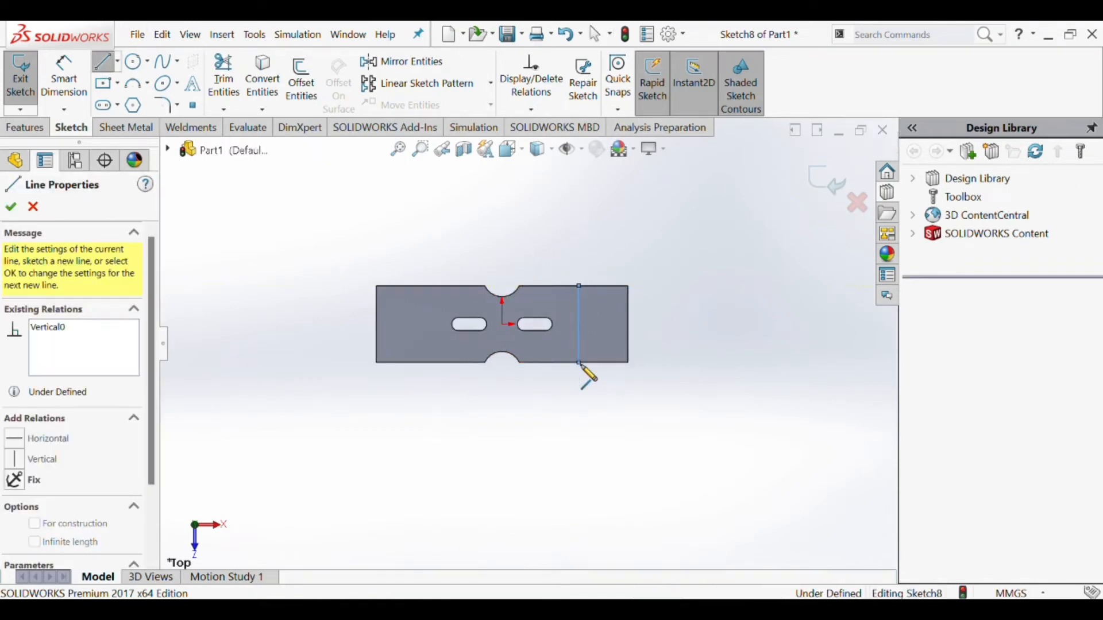
key("Escape")
- Sketch a second vertical line from the upper to the lower edge, about 80 mm left of the origin
left_click(107, 63)
left_click(414, 286)
left_click(414, 363)
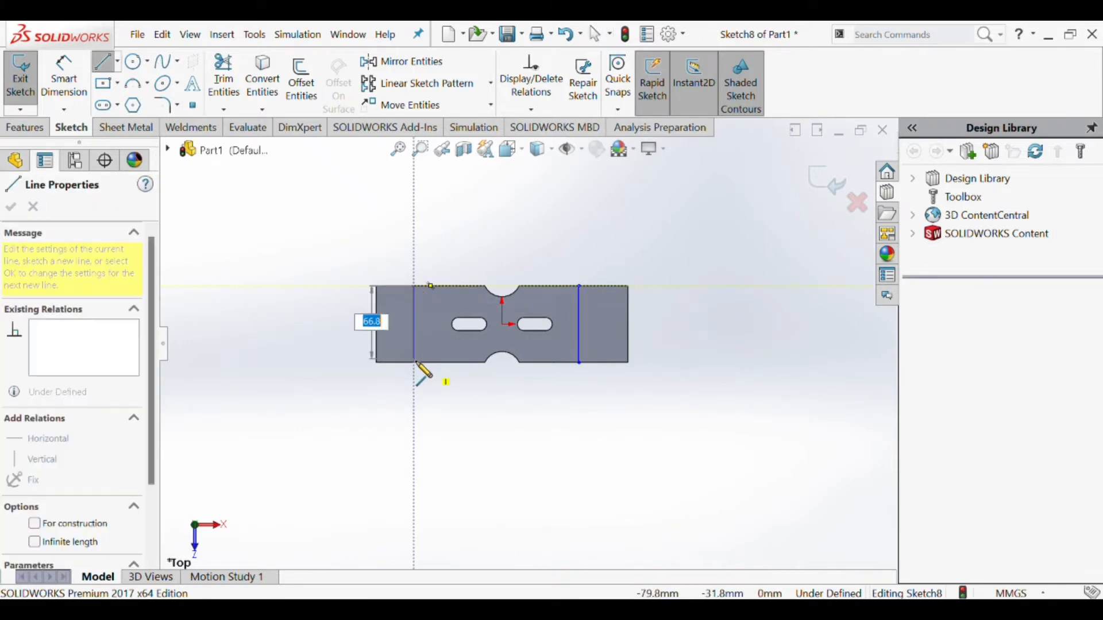
key("Escape")
- Draw a vertical centerline through the origin connecting the midpoints of the upper and lower arc notches
left_click(104, 63)
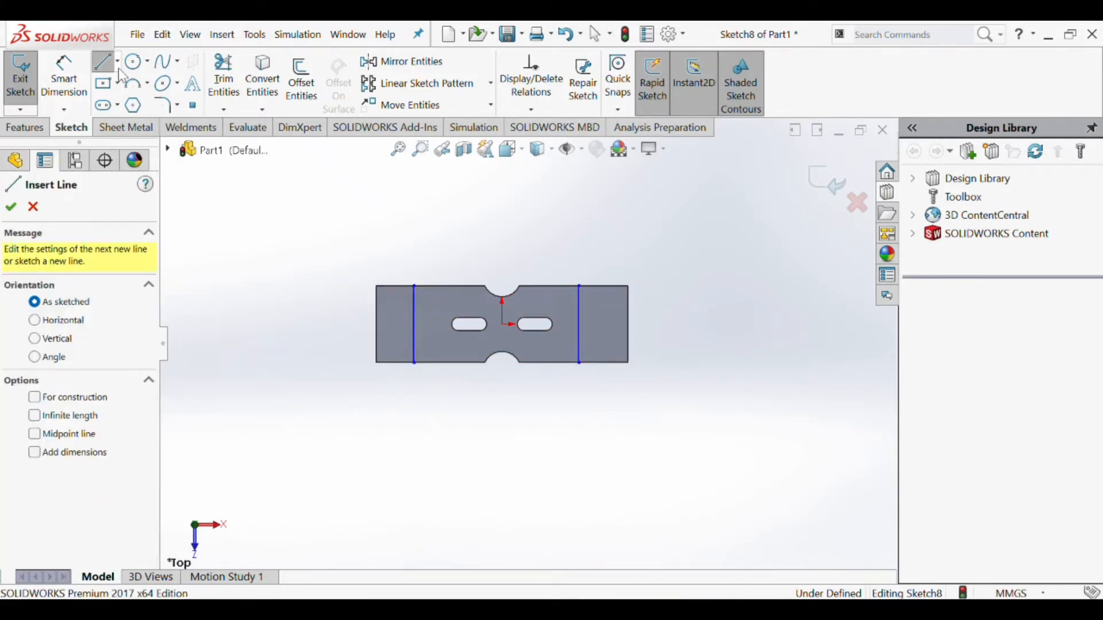
left_click(117, 62)
left_click(133, 102)
left_click(502, 297)
left_click(503, 352)
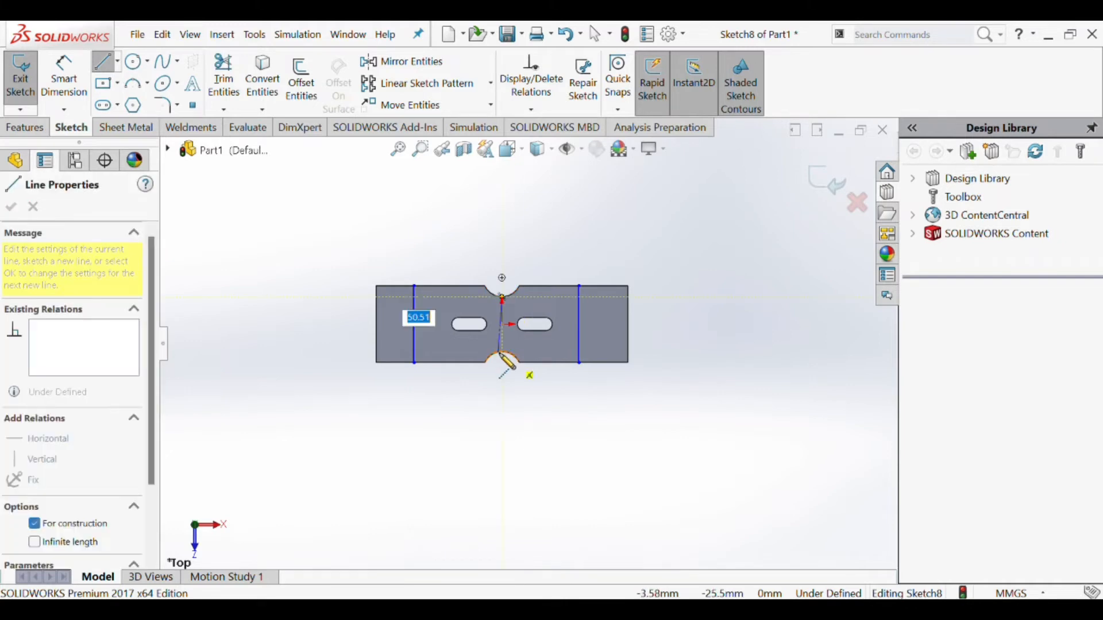
key("Escape")
- Dimension the right vertical line at 54 mm from the centerline
scroll(571, 324, "down", 3)
left_click(78, 84)
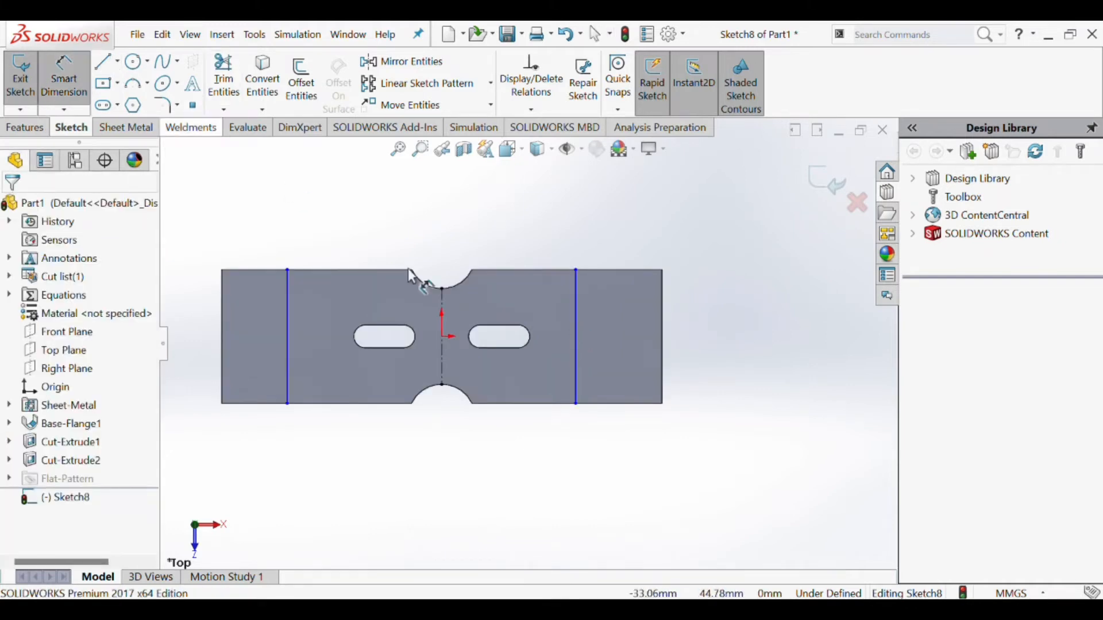
left_click(440, 300)
left_click(575, 295)
left_click(541, 231)
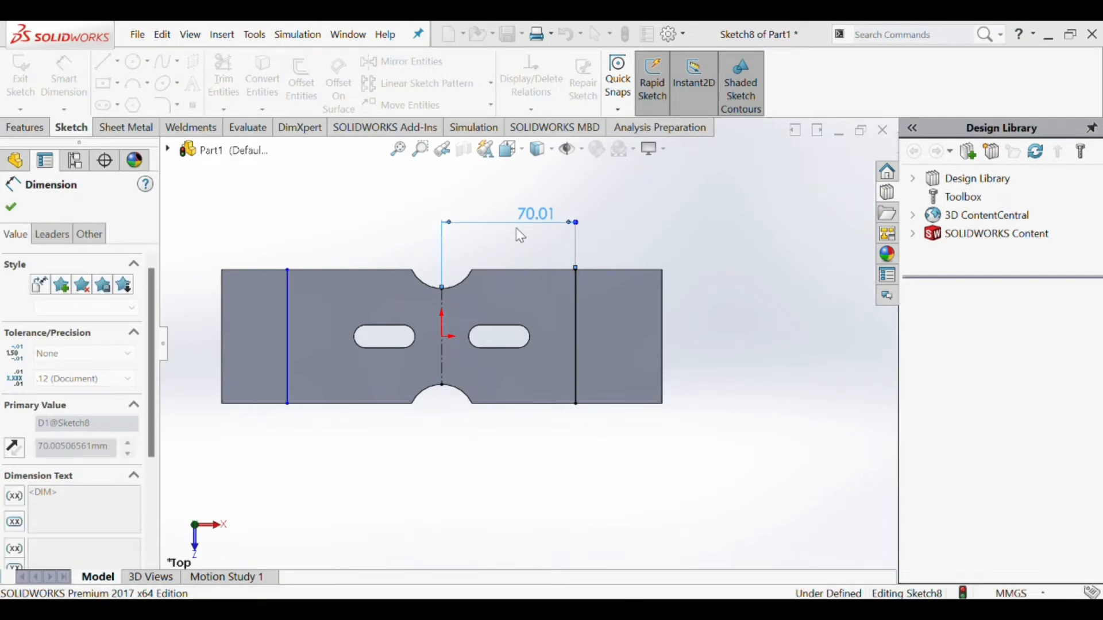
type("54")
key("Return")
- Dimension the left vertical line at 54 mm from the centerline
left_click(287, 288)
left_click(442, 307)
left_click(357, 205)
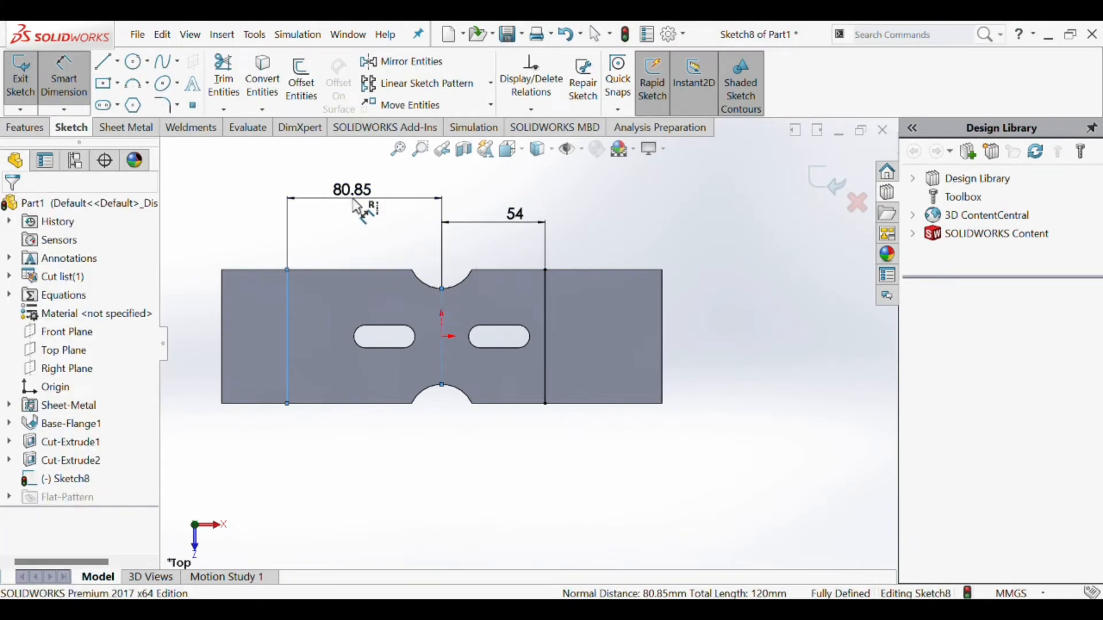
type("54")
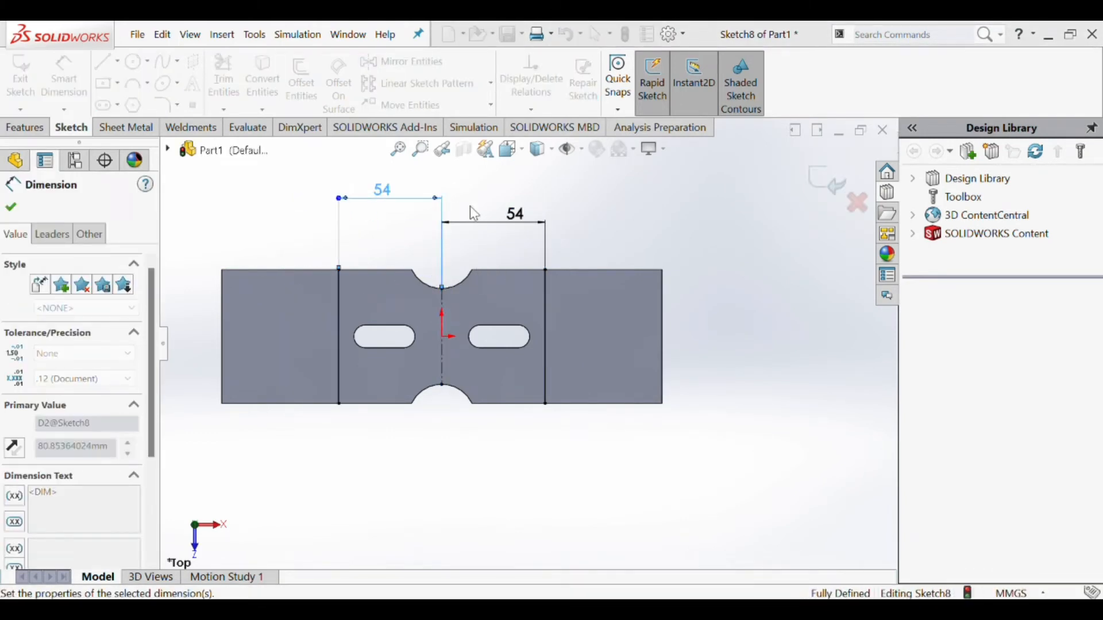
key("Return")
- Start a Sketched Bend from the finished line sketch with the bend position set to Material Inside
left_click(127, 127)
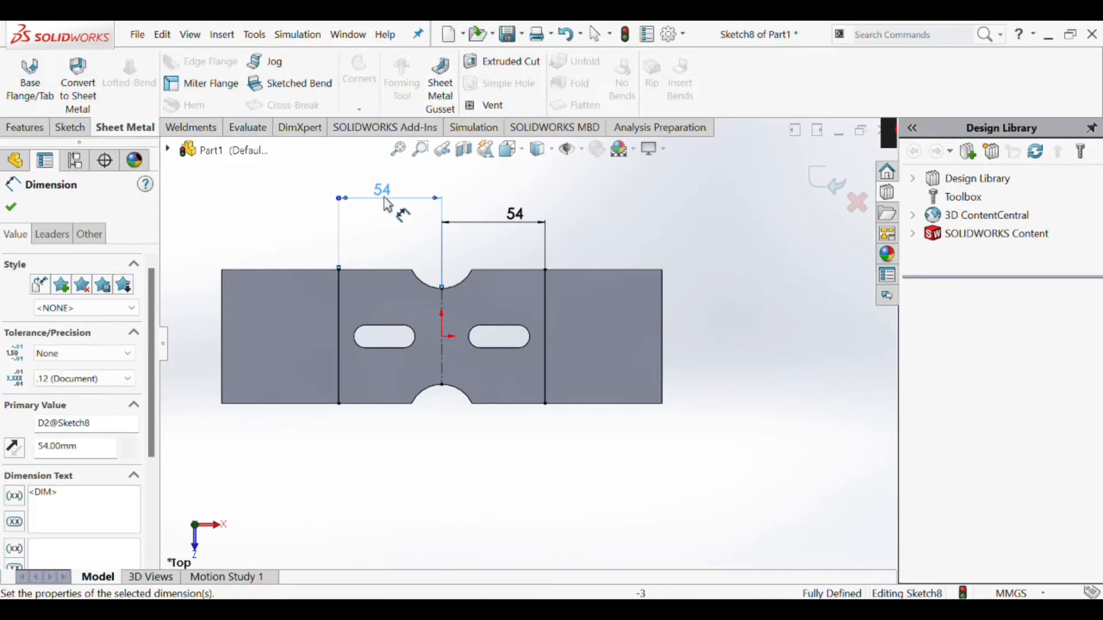
left_click(711, 230)
key("Escape")
scroll(703, 232, "up", 2)
scroll(403, 418, "down", 2)
scroll(407, 426, "up", 3)
scroll(413, 435, "down", 3)
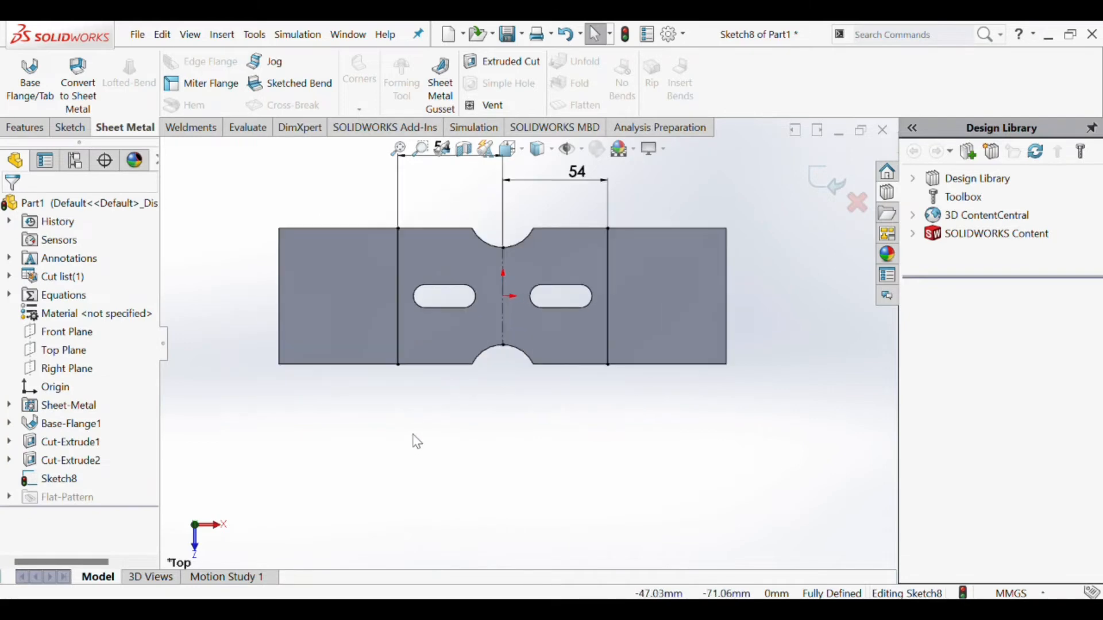
left_click(290, 84)
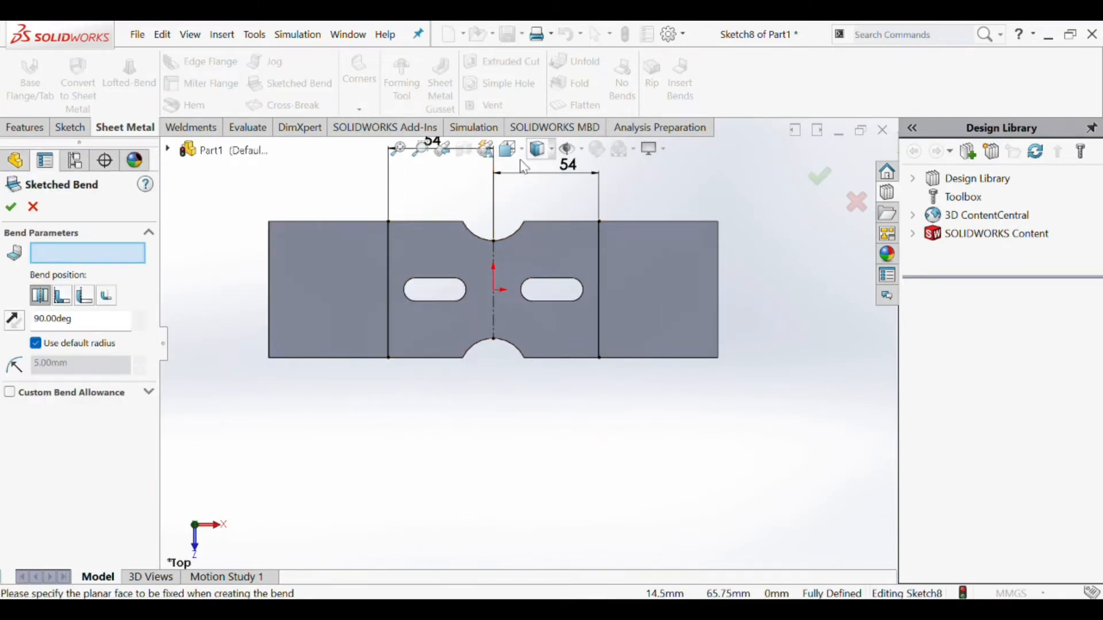
key("ctrl+7")
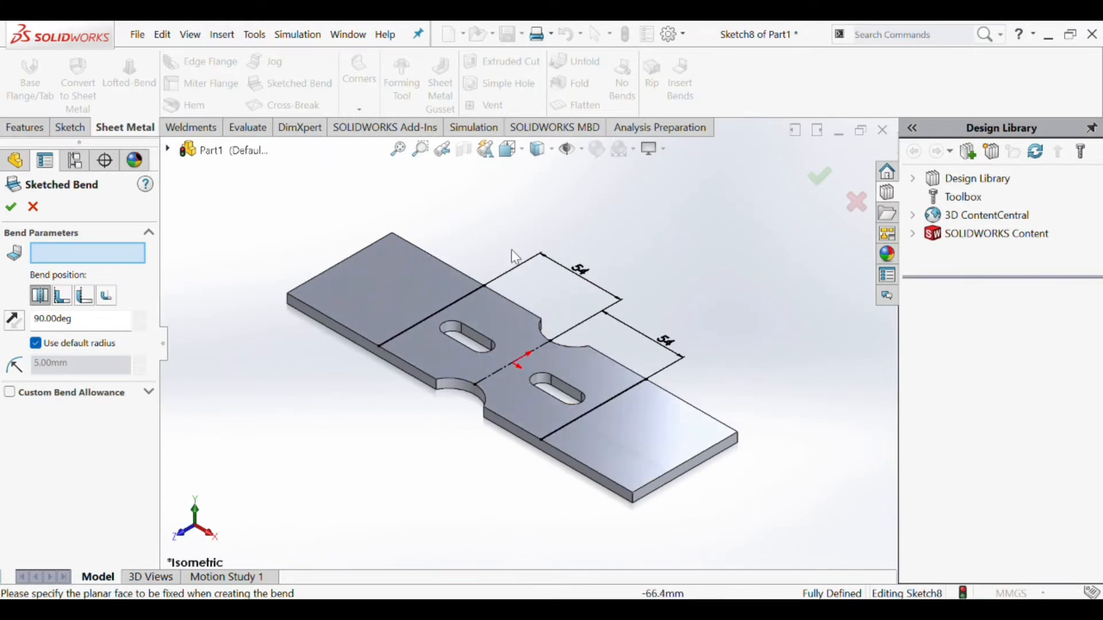
left_click(60, 302)
- Try the plate's left end section as the fixed face and compare the Material Outside and Material Inside bend positions
left_click(372, 307)
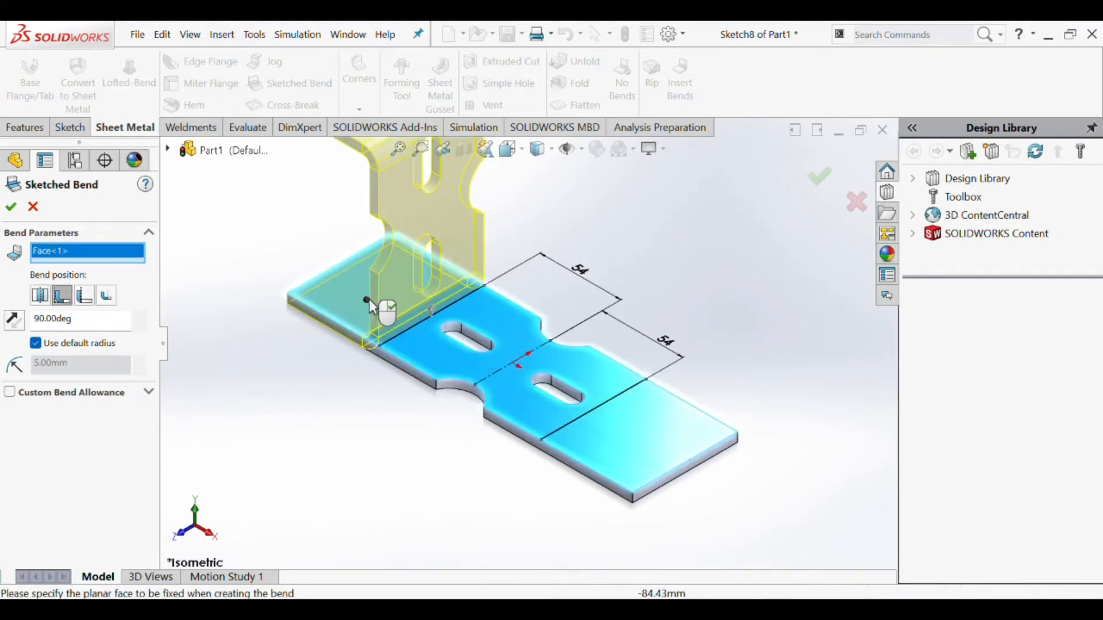
scroll(488, 371, "up", 2)
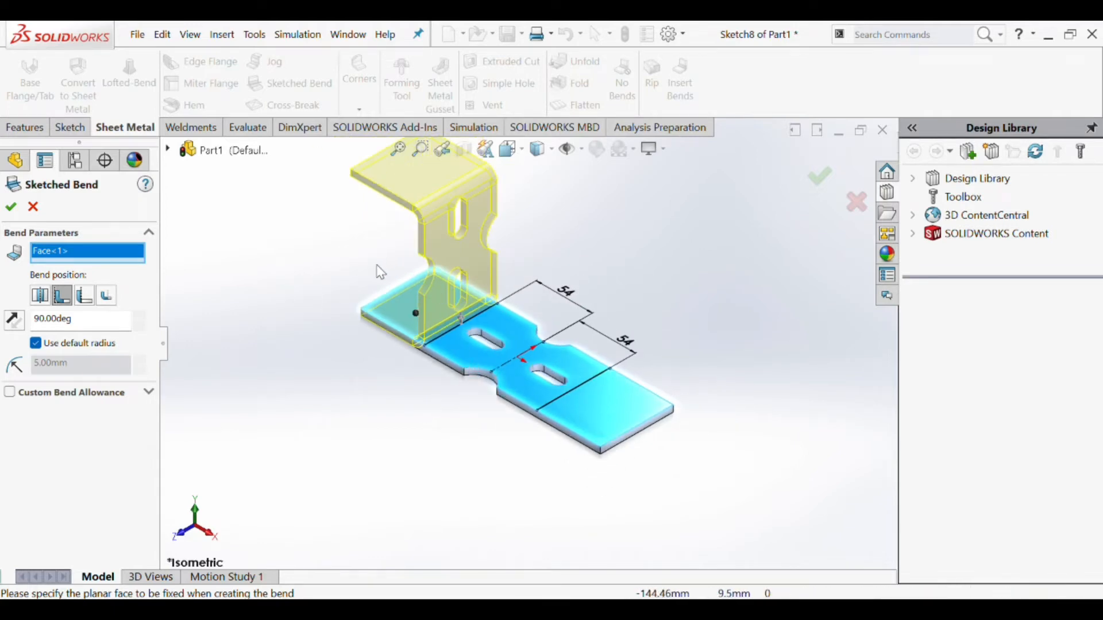
left_click(84, 297)
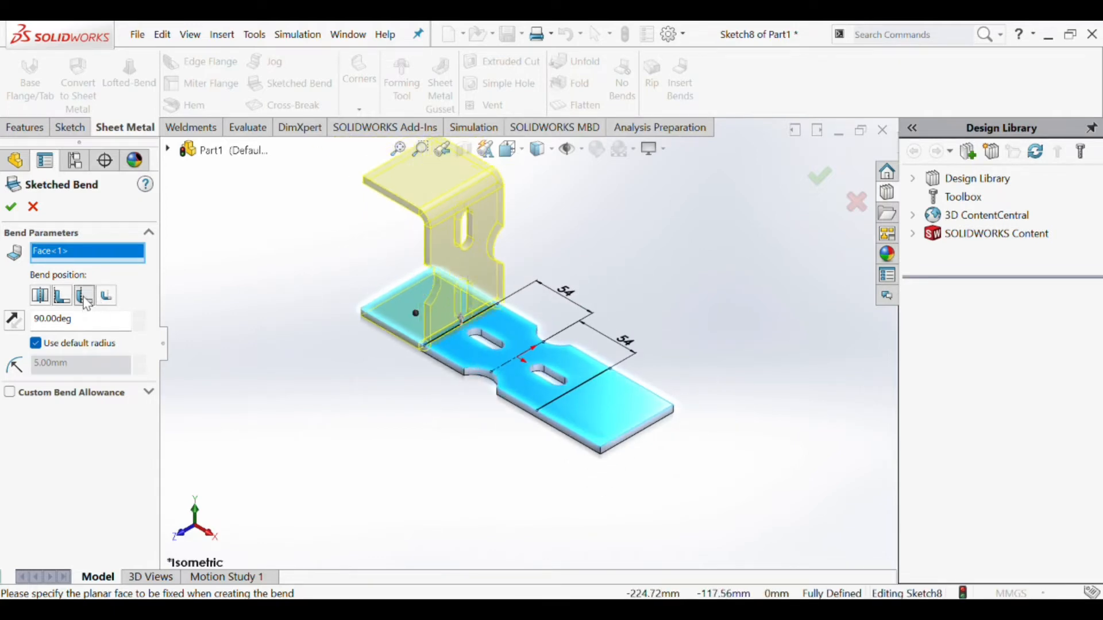
left_click(65, 300)
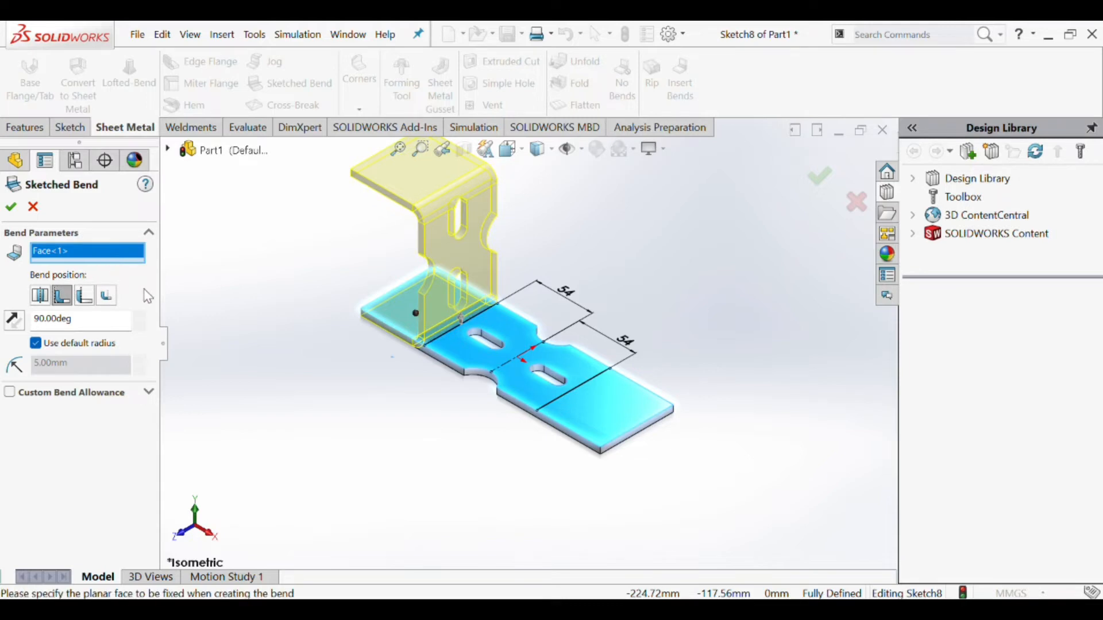
- Fix the plate's middle section and create the 90-degree bends along both sketched lines
left_click(510, 348)
left_click(14, 208)
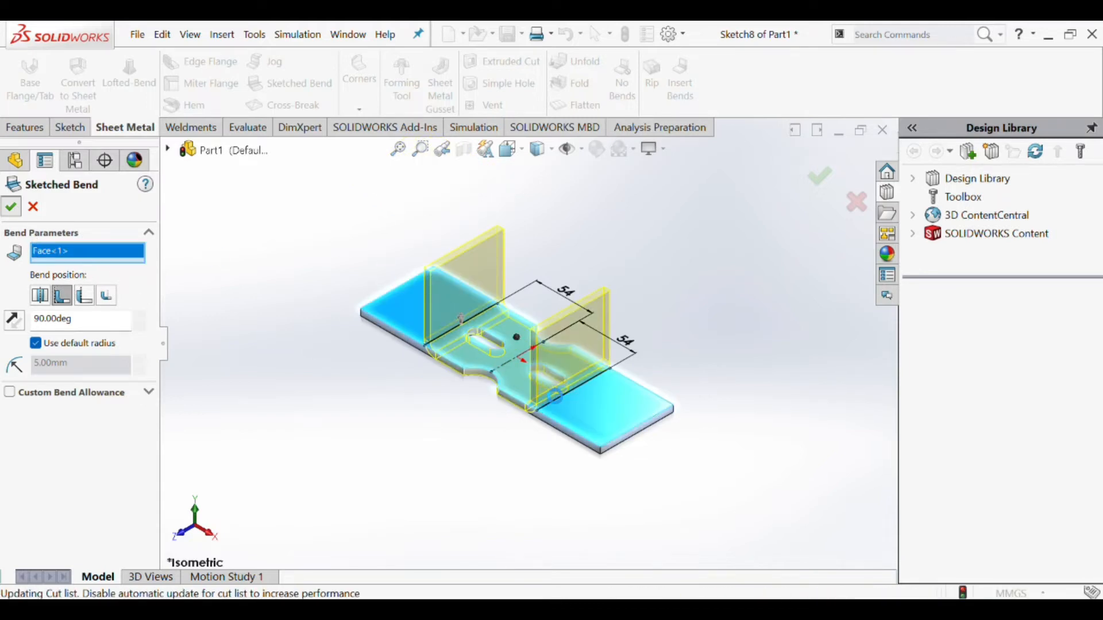
scroll(535, 367, "up", 5)
scroll(524, 364, "down", 3)
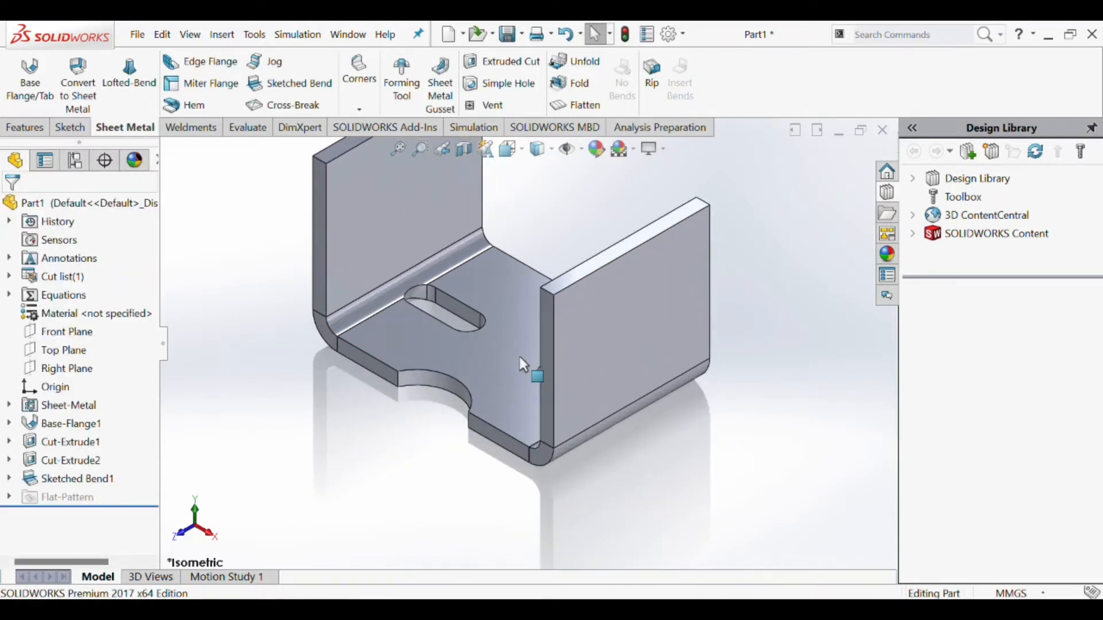
scroll(523, 358, "up", 4)
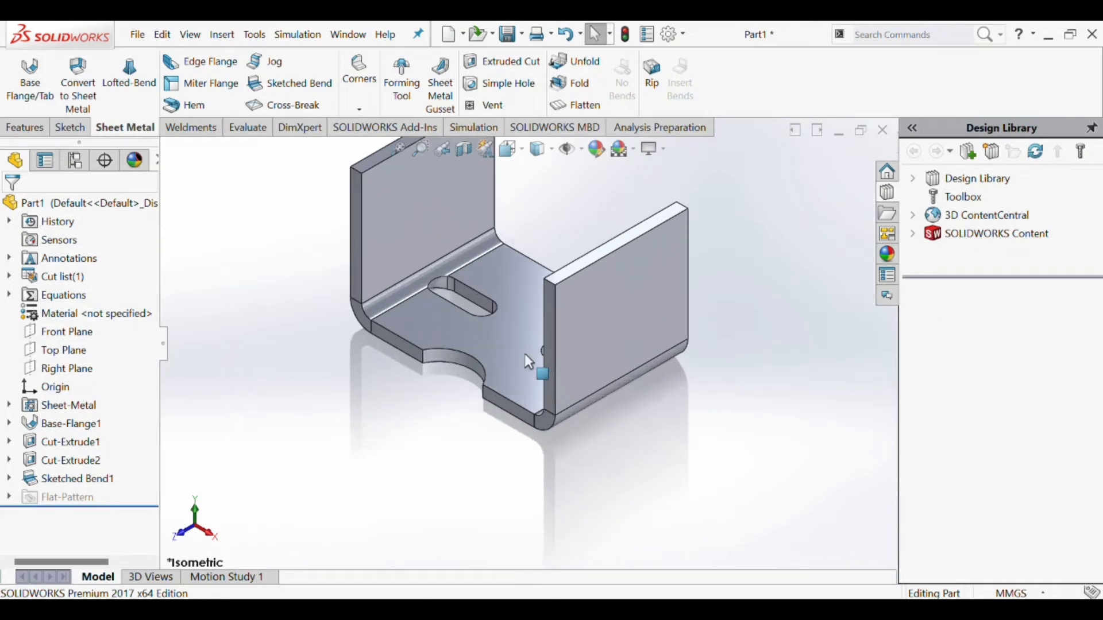
- Unfold all bends of the part, keeping the inner face of the middle section fixed
left_click(525, 332)
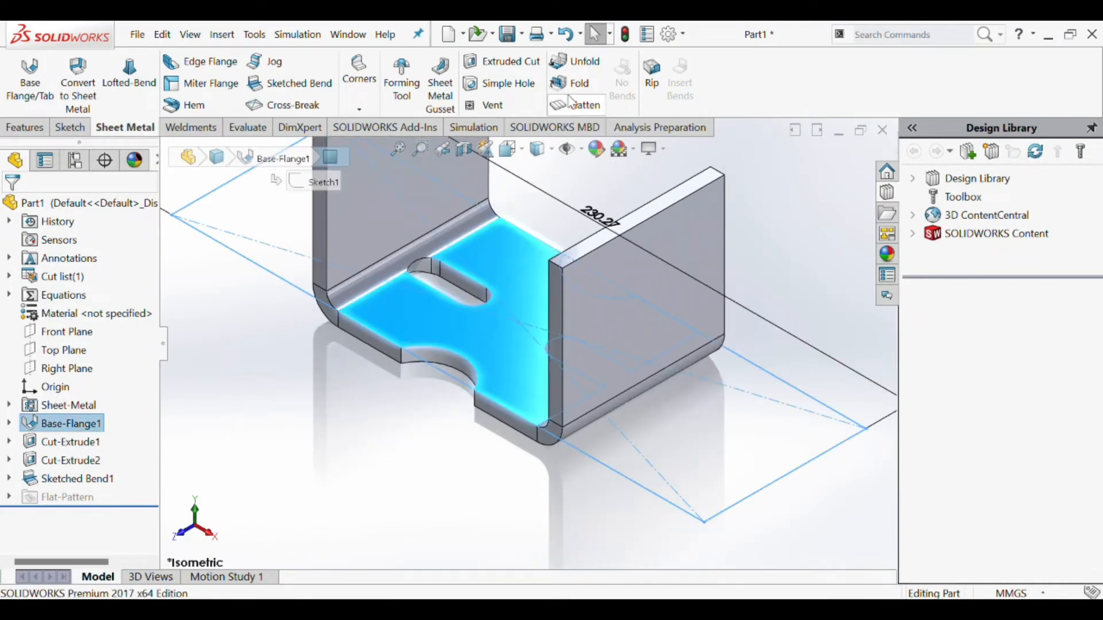
left_click(579, 61)
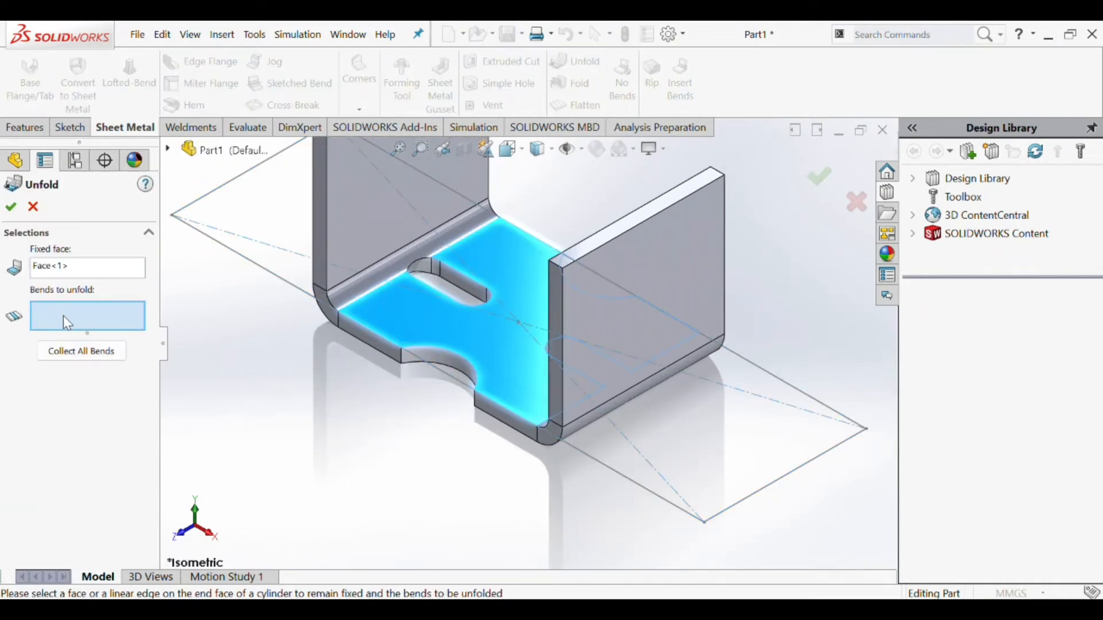
left_click(86, 355)
left_click(14, 207)
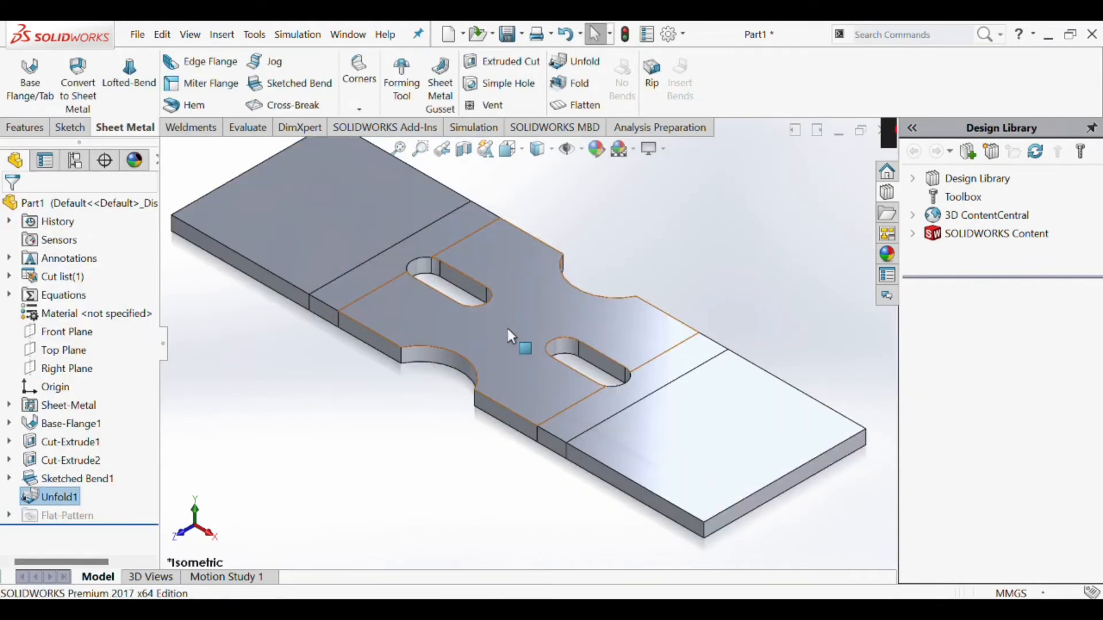
- Sketch a circle about 29 mm in diameter on the right end section's top face, centred about 81 mm right of the origin
scroll(506, 329, "up", 5)
left_click(460, 287)
left_click(689, 310)
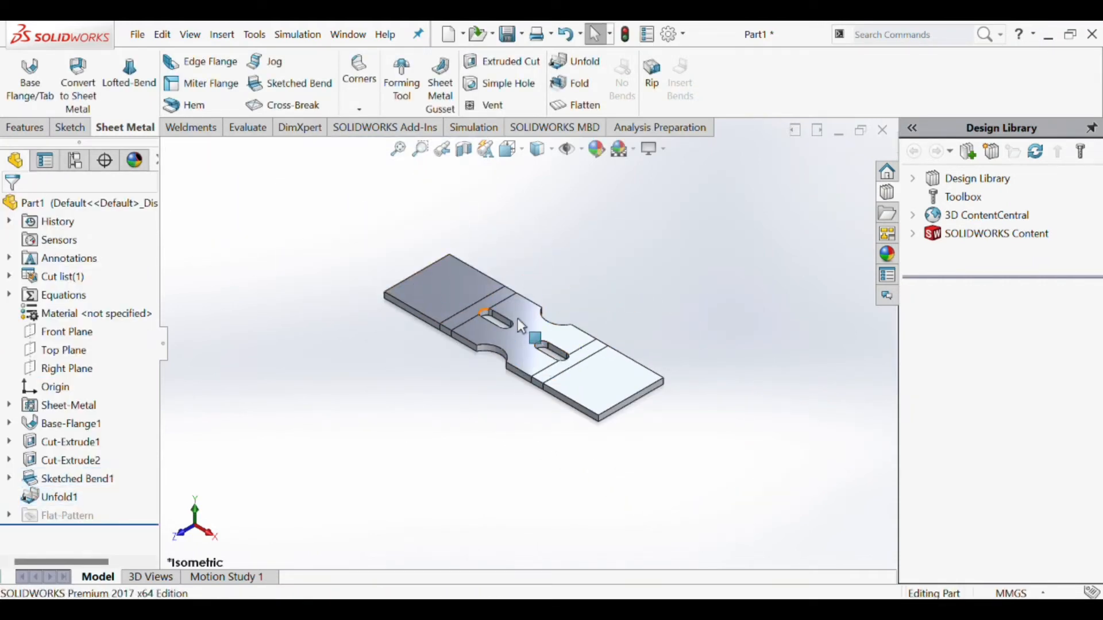
left_click(459, 293)
left_click(581, 254)
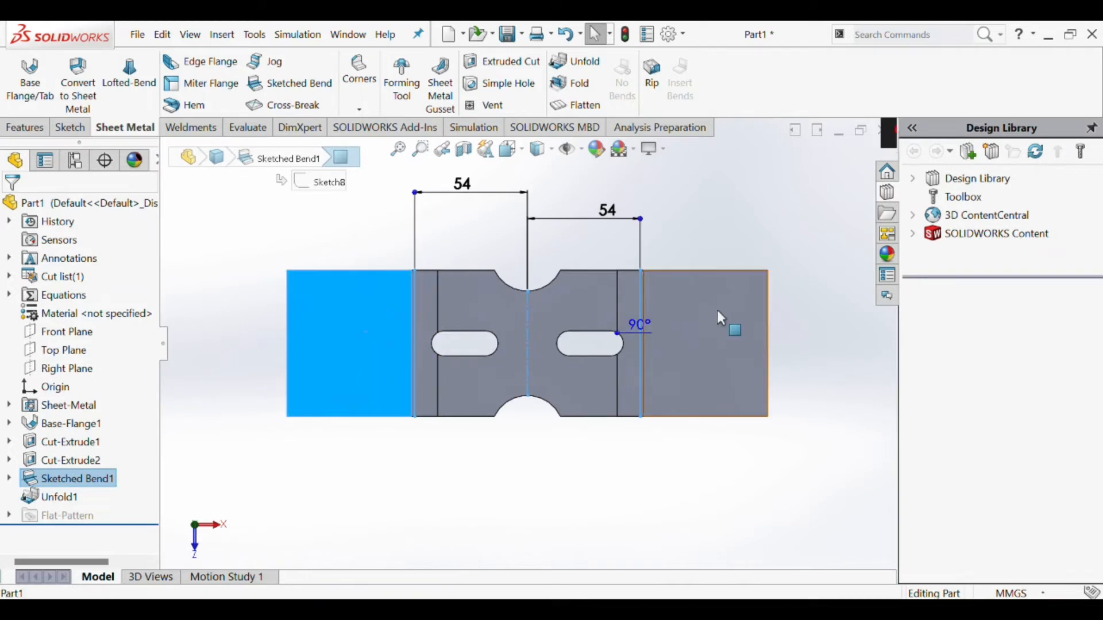
left_click(723, 358)
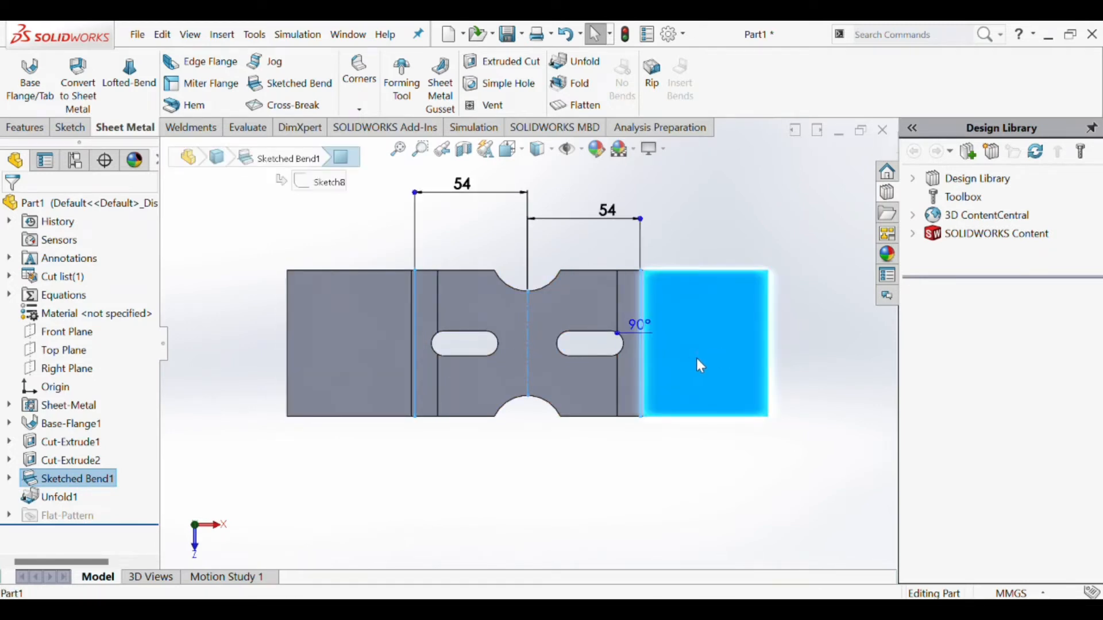
left_click(69, 127)
left_click(133, 61)
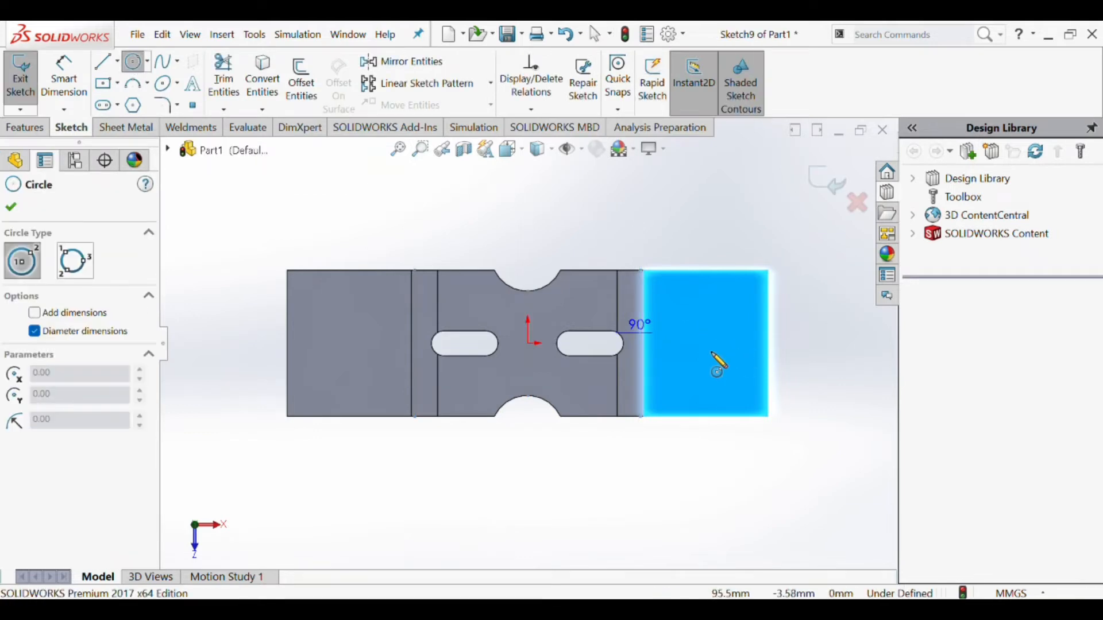
left_click_drag(697, 344, 719, 365)
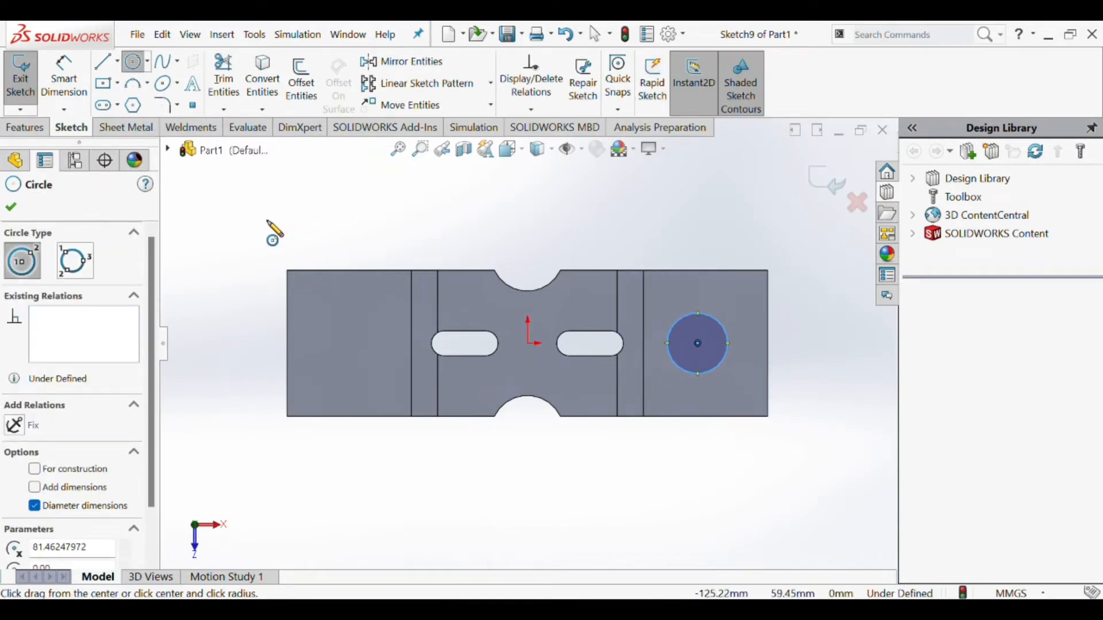
- Set the circle's diameter to 25 mm
left_click(64, 75)
left_click(728, 339)
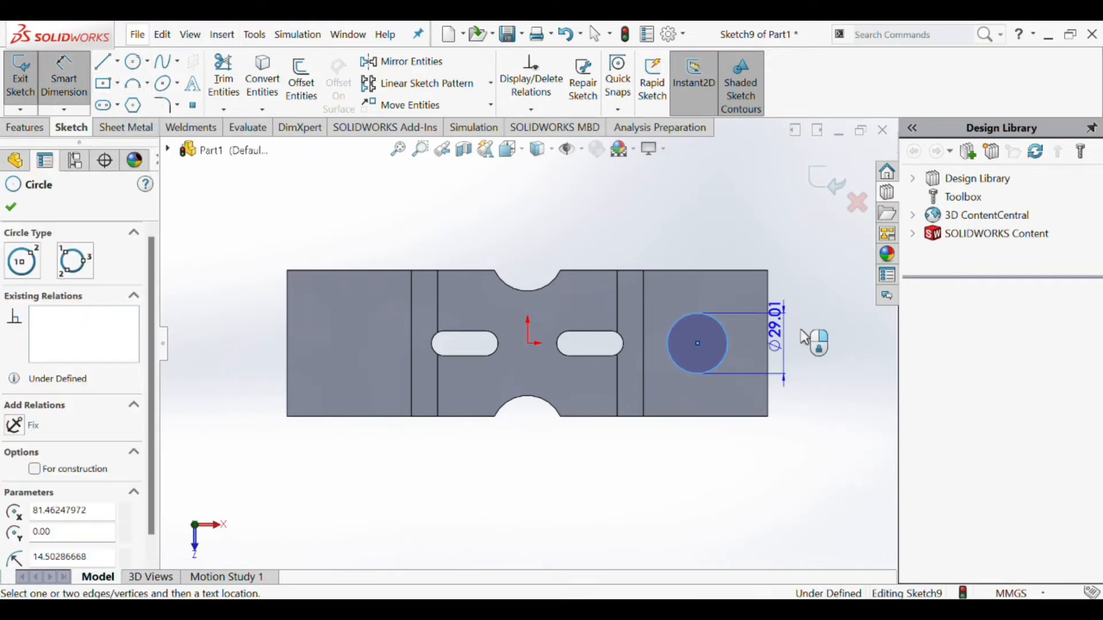
left_click(814, 344)
type("25")
key("Return")
scroll(767, 365, "down", 2)
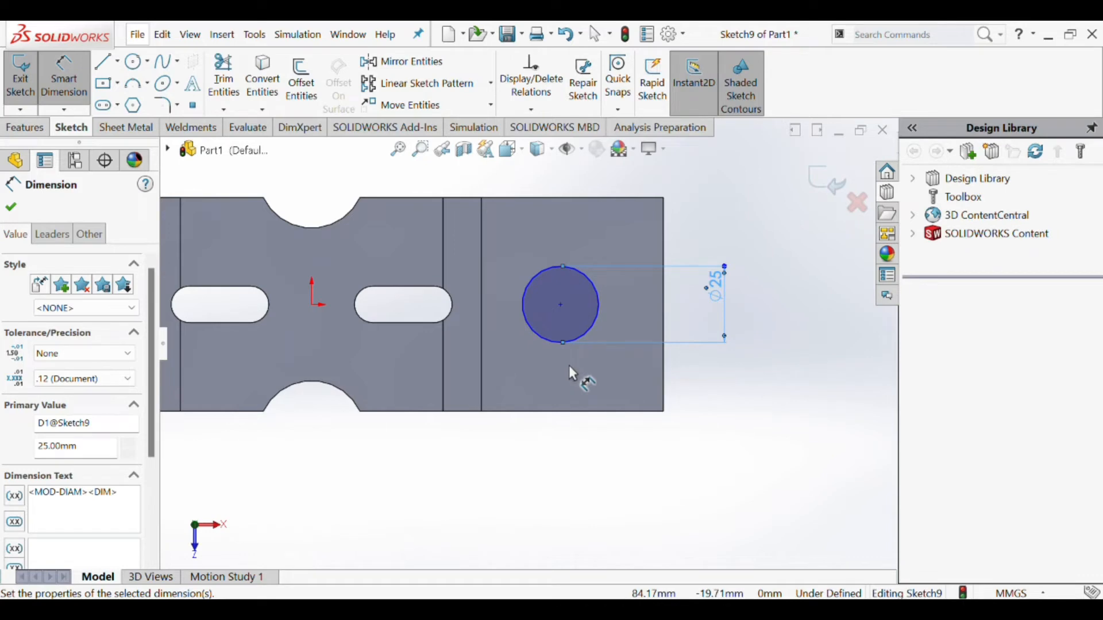
- Cut the 25 mm circle through the unfolded plate with an Extruded Cut
scroll(512, 352, "up", 4)
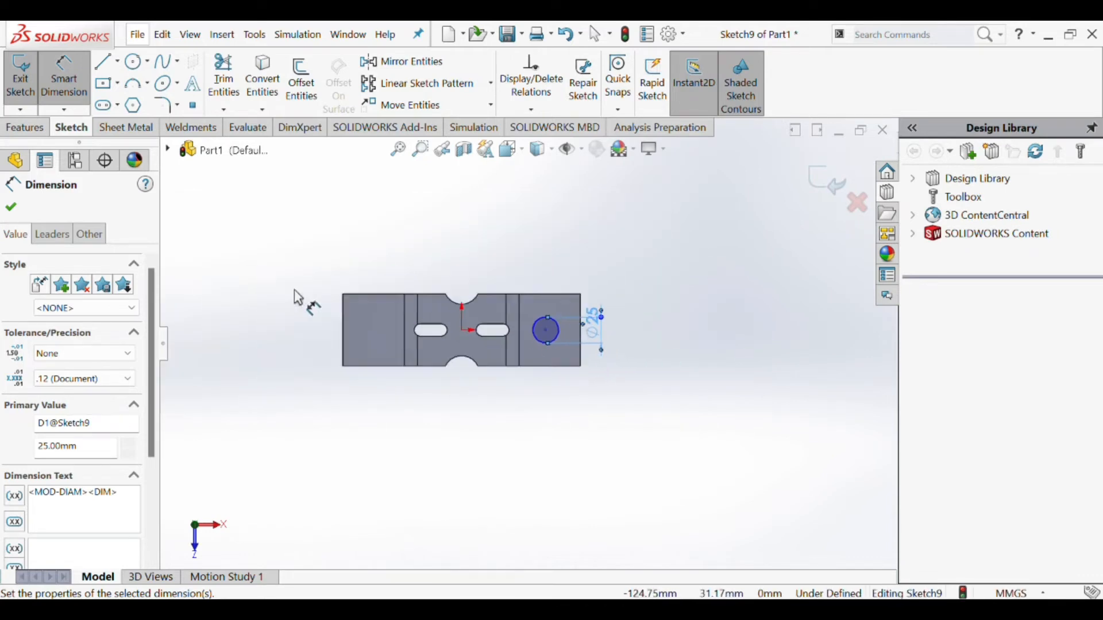
scroll(328, 328, "down", 2)
left_click(126, 128)
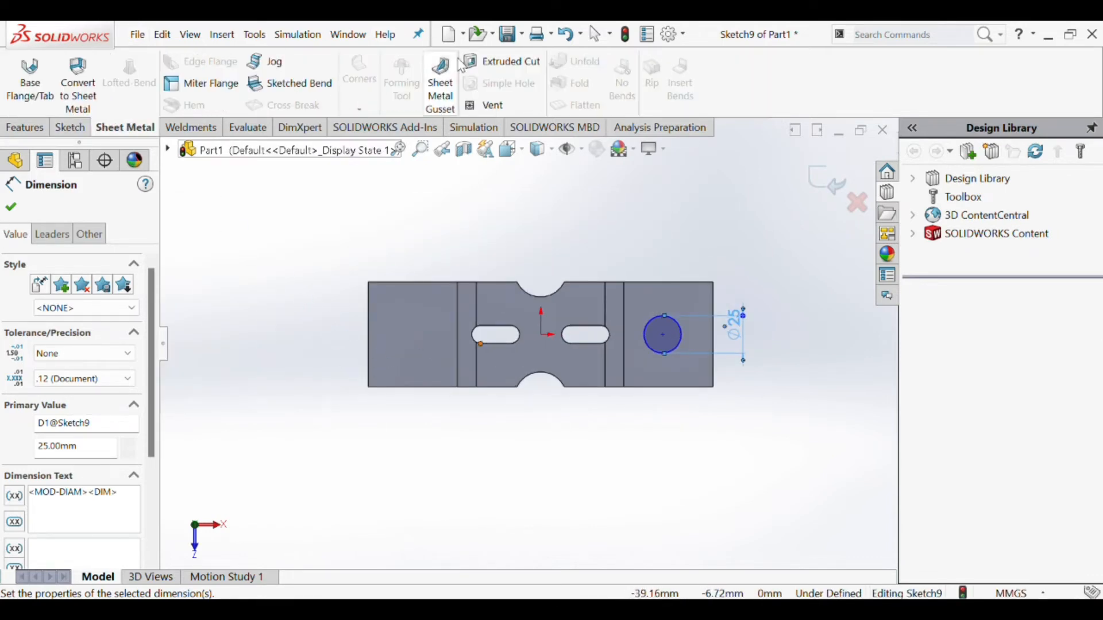
left_click(503, 62)
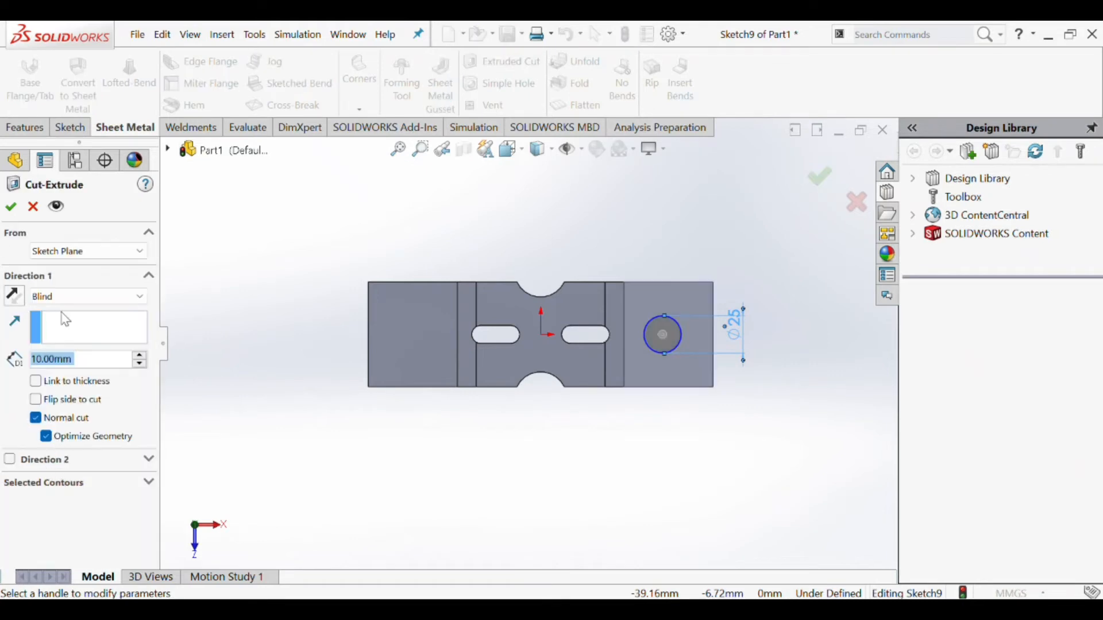
left_click(62, 298)
left_click(57, 326)
left_click(11, 207)
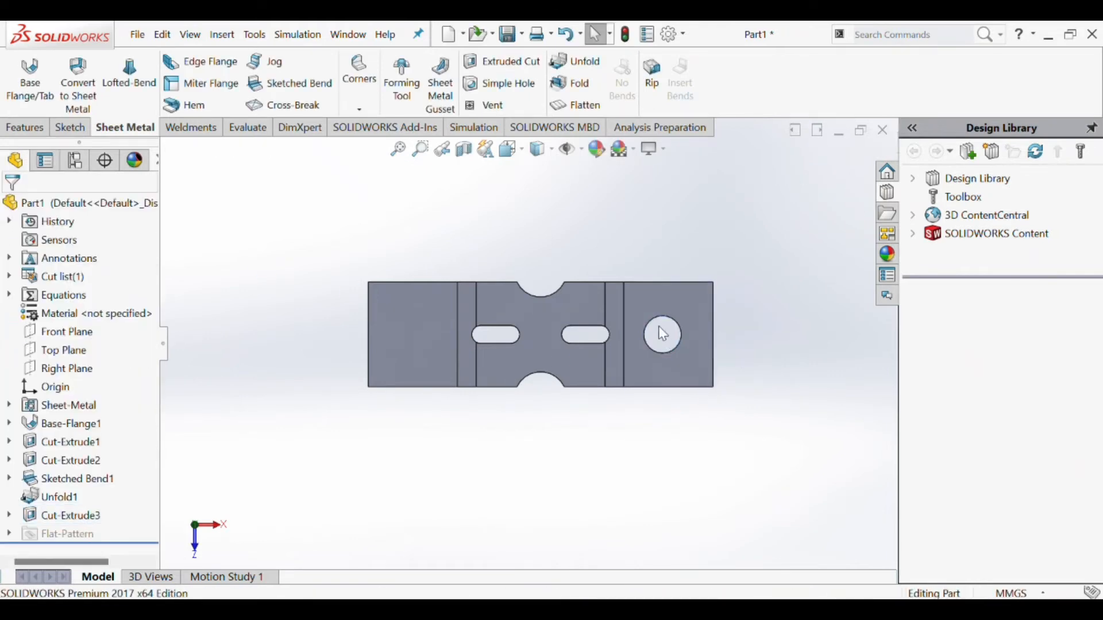
scroll(622, 361, "down", 3)
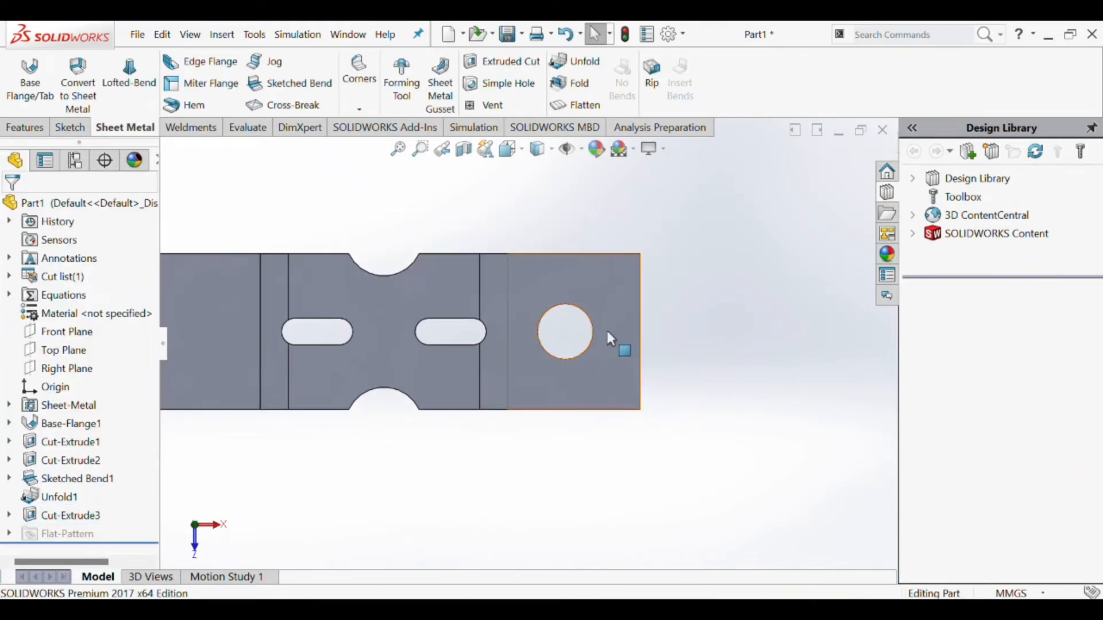
- Undo the hole cut and return to editing the circle's sketch
key("ctrl+z")
scroll(663, 336, "down", 2)
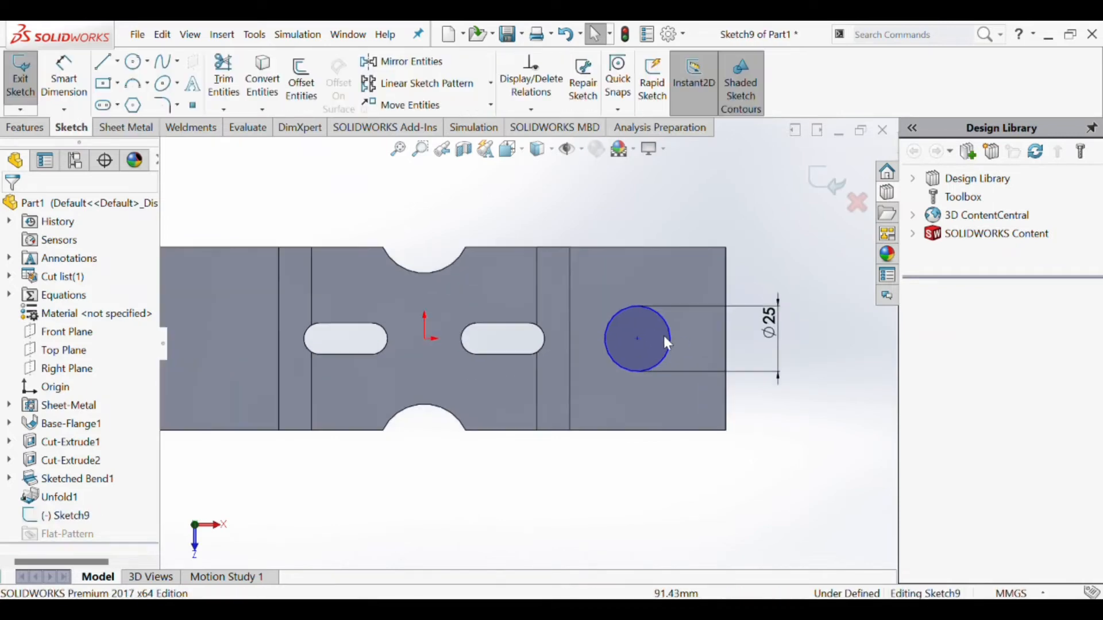
left_click(616, 313)
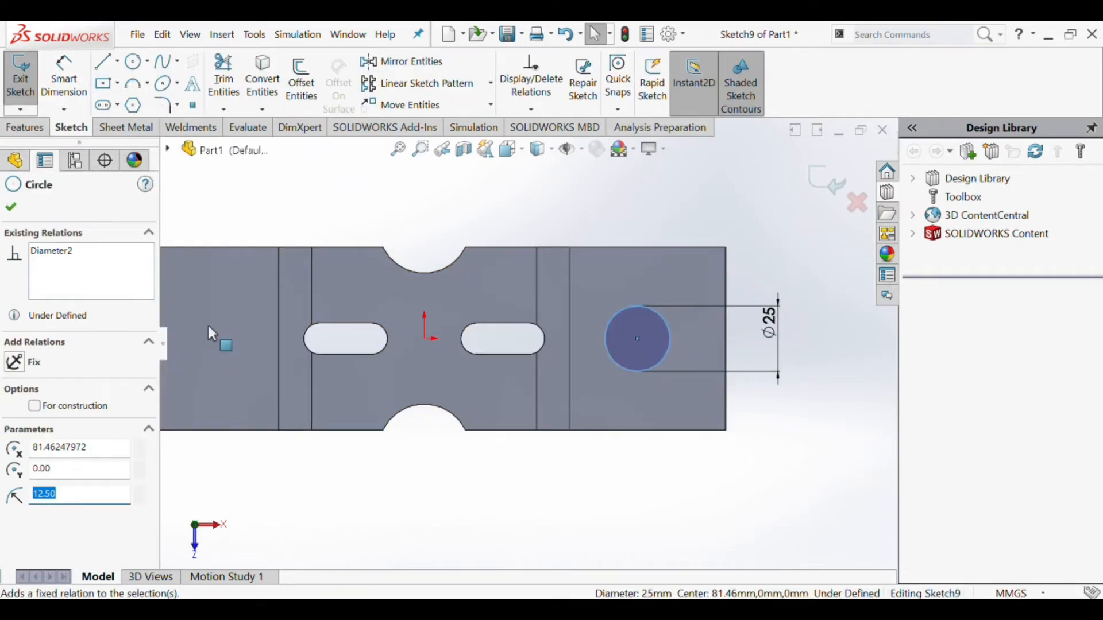
key("Escape")
- Dimension the circle's center at 35 mm from the plate's right edge
left_click(616, 310)
left_click(64, 81)
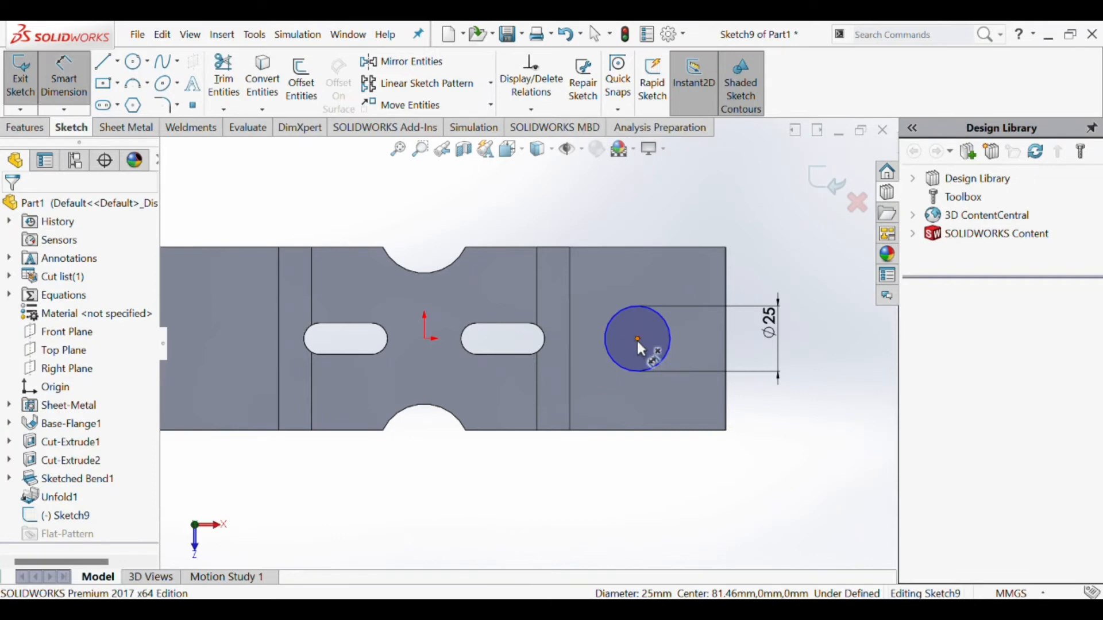
left_click(637, 339)
left_click(726, 343)
left_click(709, 228)
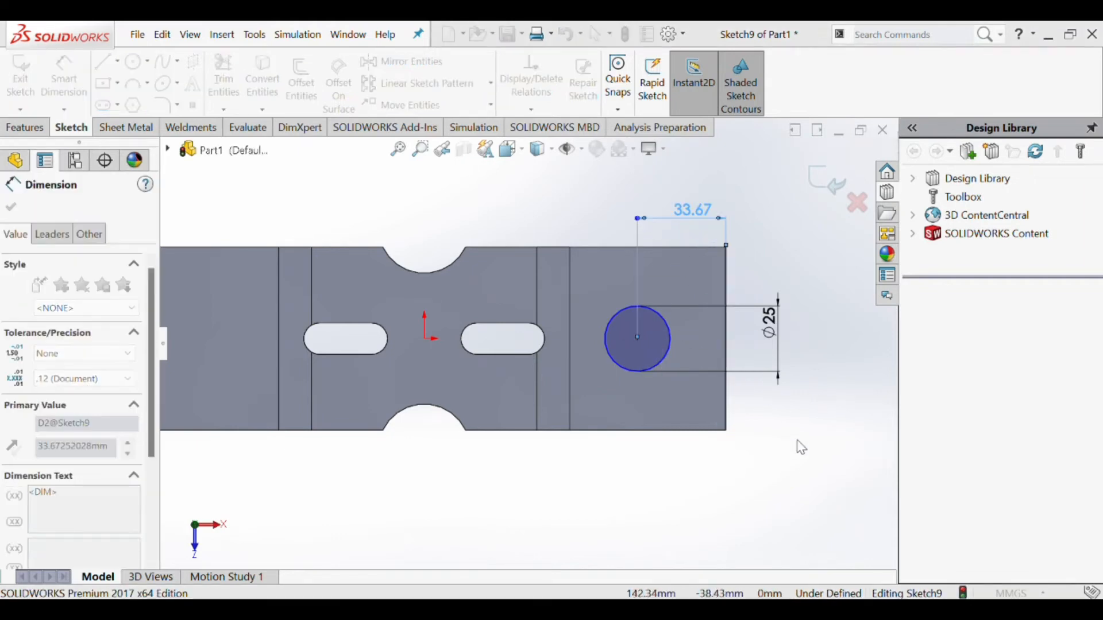
type("35")
key("Return")
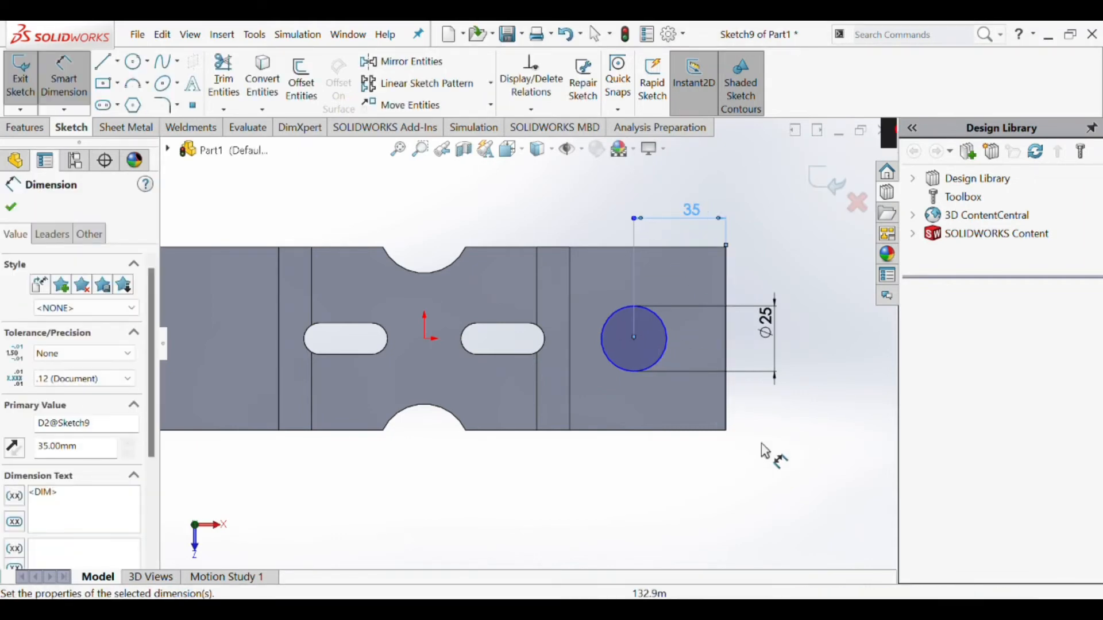
- Cut the 25 mm circle through the unfolded plate with an Extruded Cut
key("Escape")
key("f")
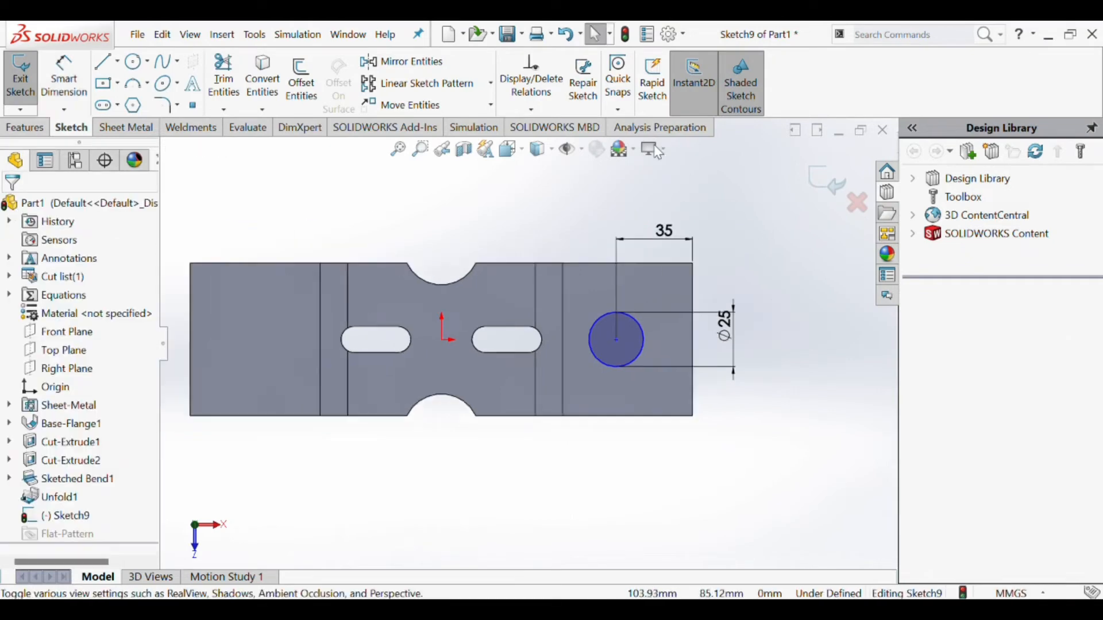
left_click(125, 127)
left_click(511, 63)
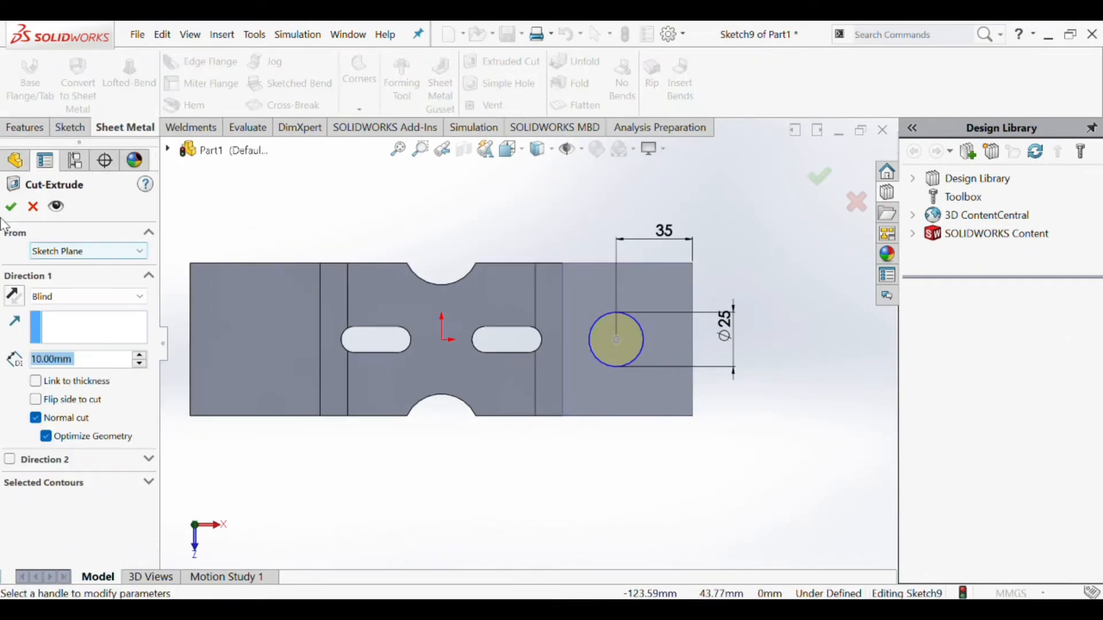
left_click(67, 292)
left_click(63, 315)
key("Return")
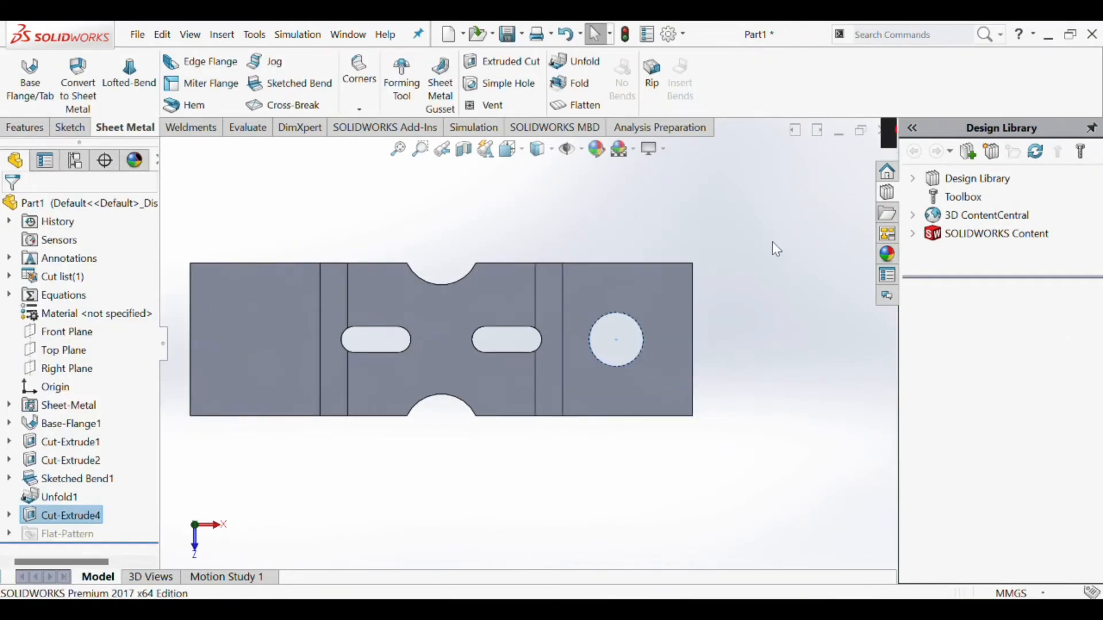
left_click(772, 242)
- Start a sketch on the right end face of the plate and draw a circle about 40 mm in diameter, concentric with the hole
scroll(662, 341, "up", 1)
scroll(657, 354, "down", 1)
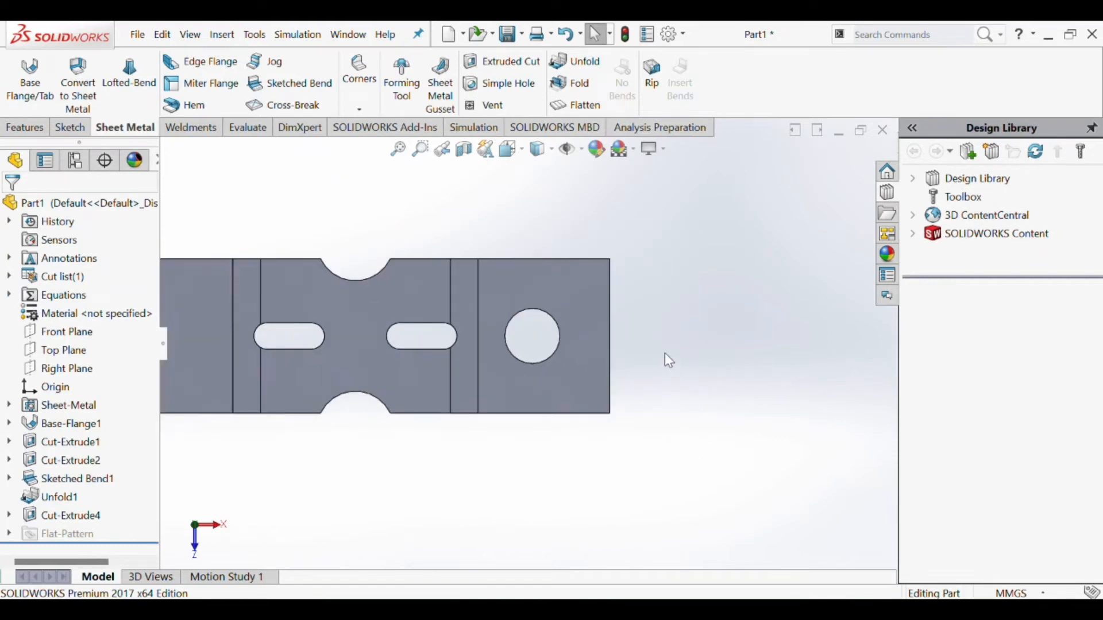
scroll(605, 387, "up", 1)
scroll(528, 320, "down", 3)
scroll(498, 319, "down", 2)
scroll(396, 299, "up", 2)
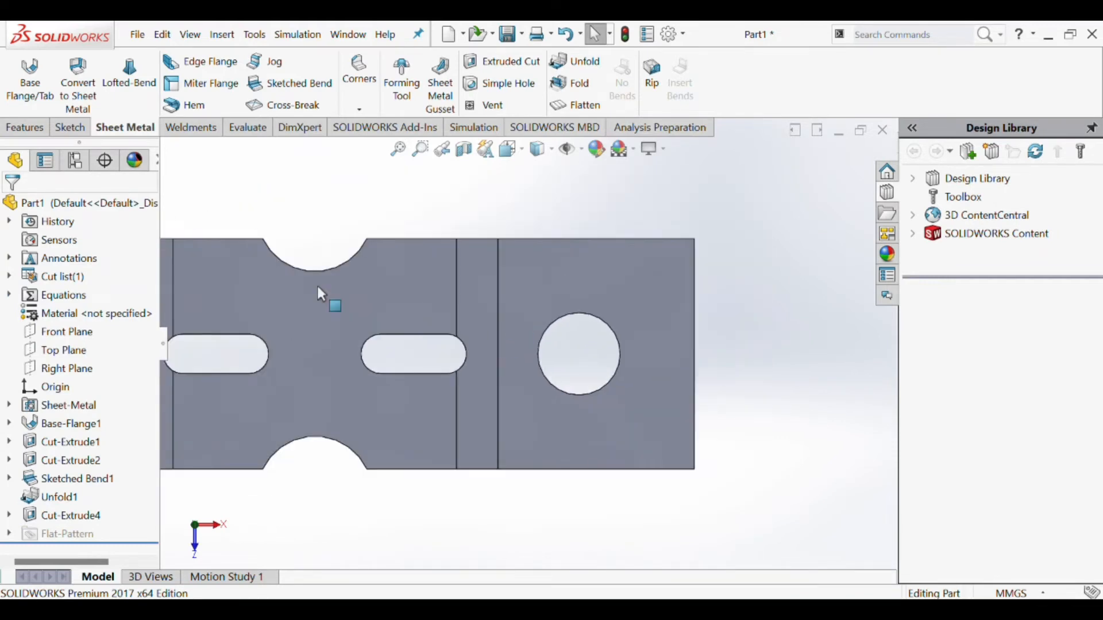
scroll(578, 367, "down", 1)
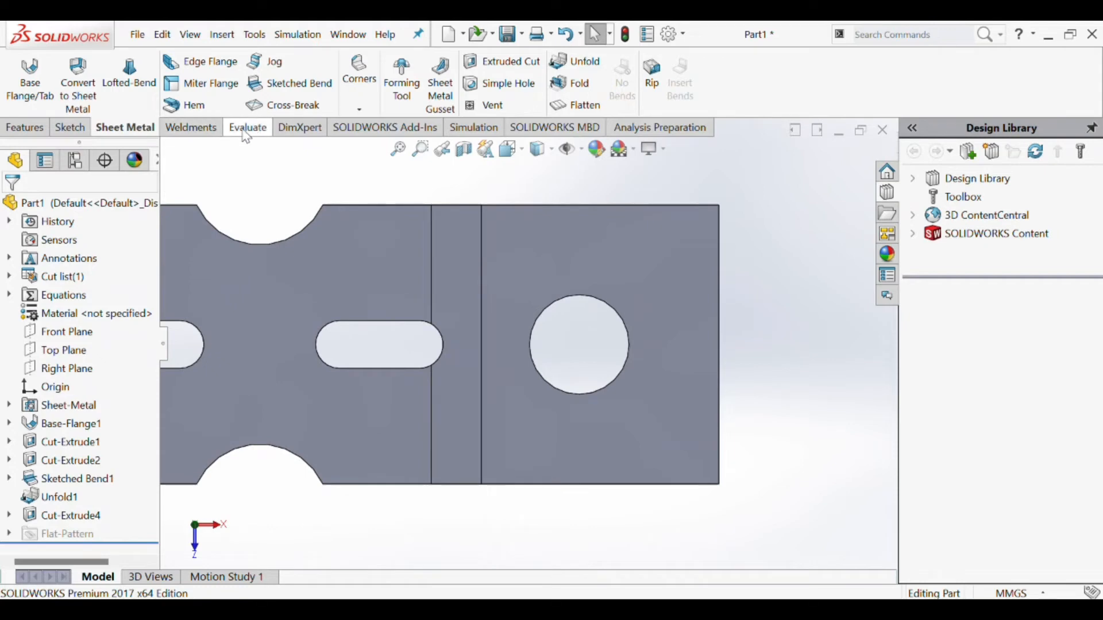
left_click(70, 127)
left_click(20, 77)
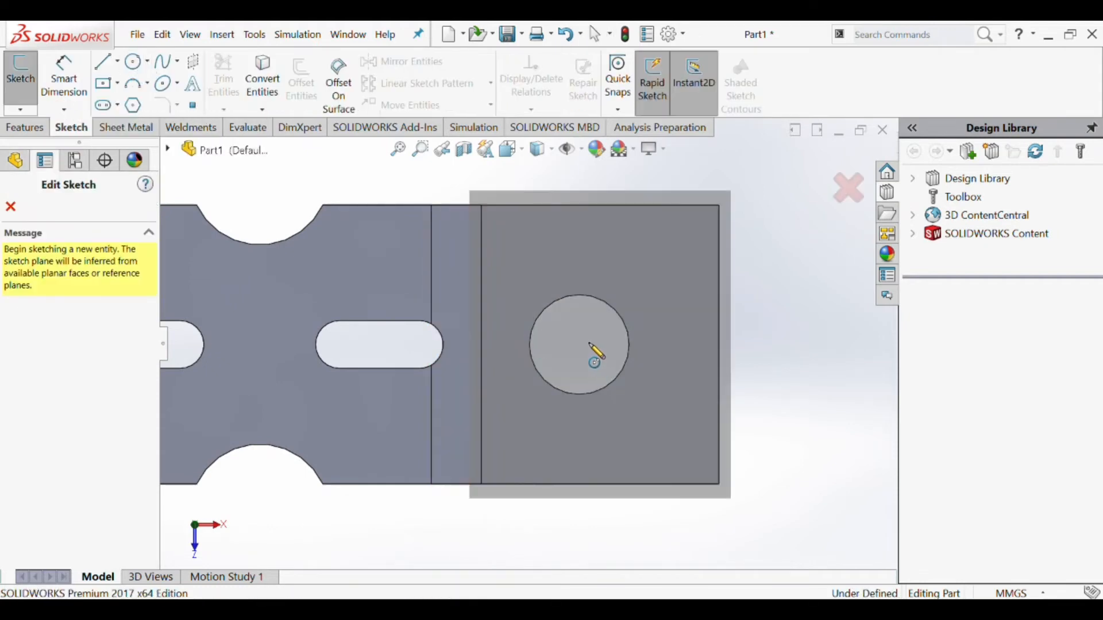
left_click(596, 270)
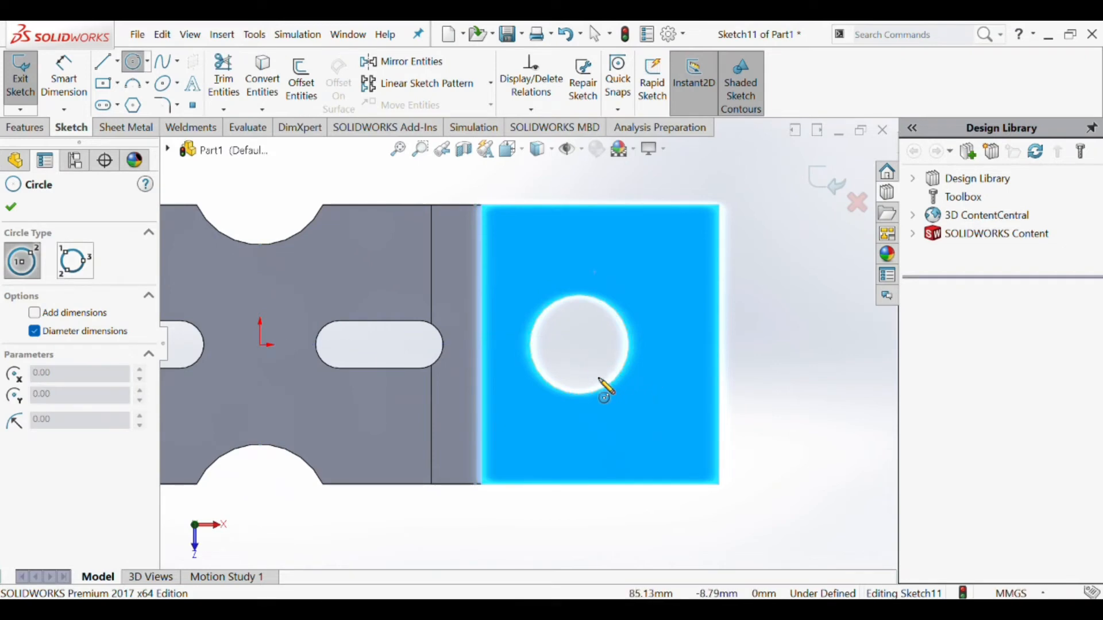
left_click(579, 345)
left_click(646, 387)
- Set the diameter of the circle around the hole to 40 mm
left_click(64, 79)
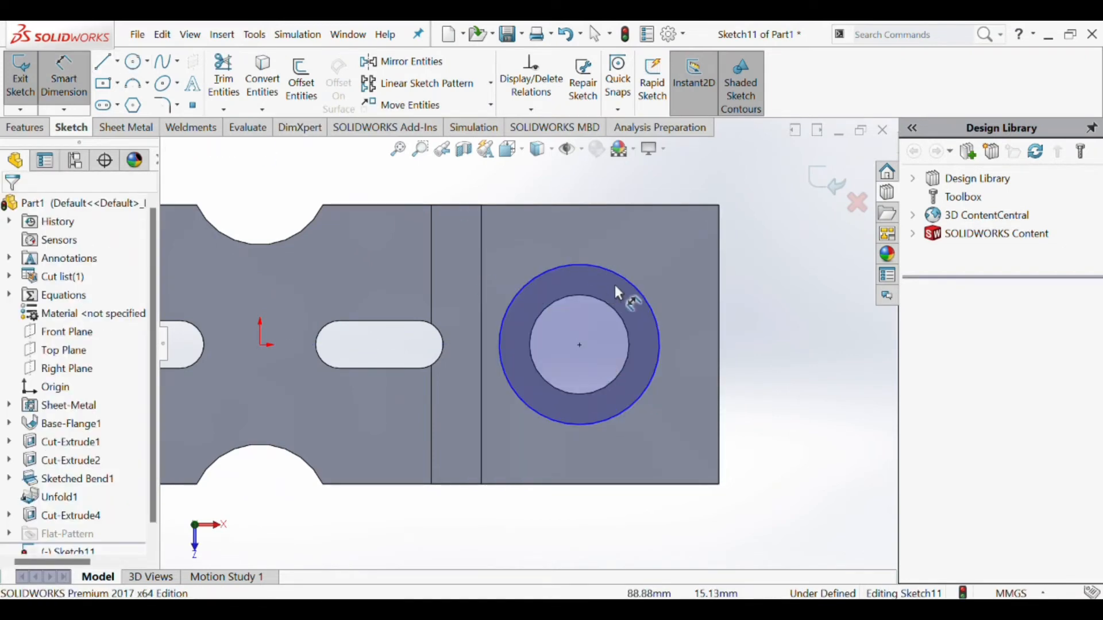
left_click(625, 280)
left_click(659, 279)
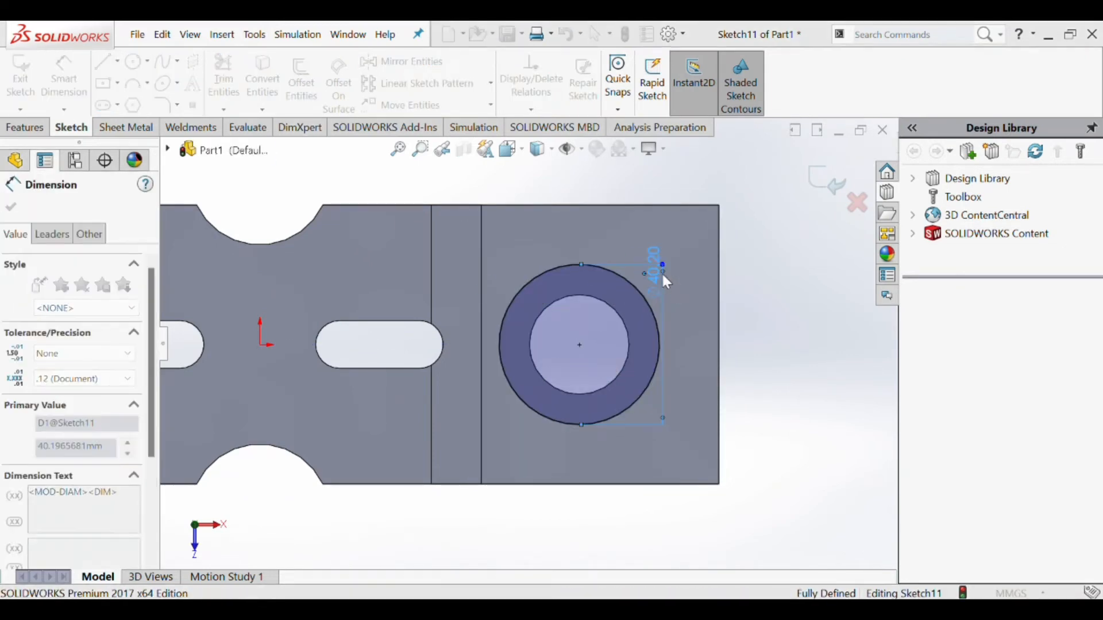
type("40")
key("Return")
key("Escape")
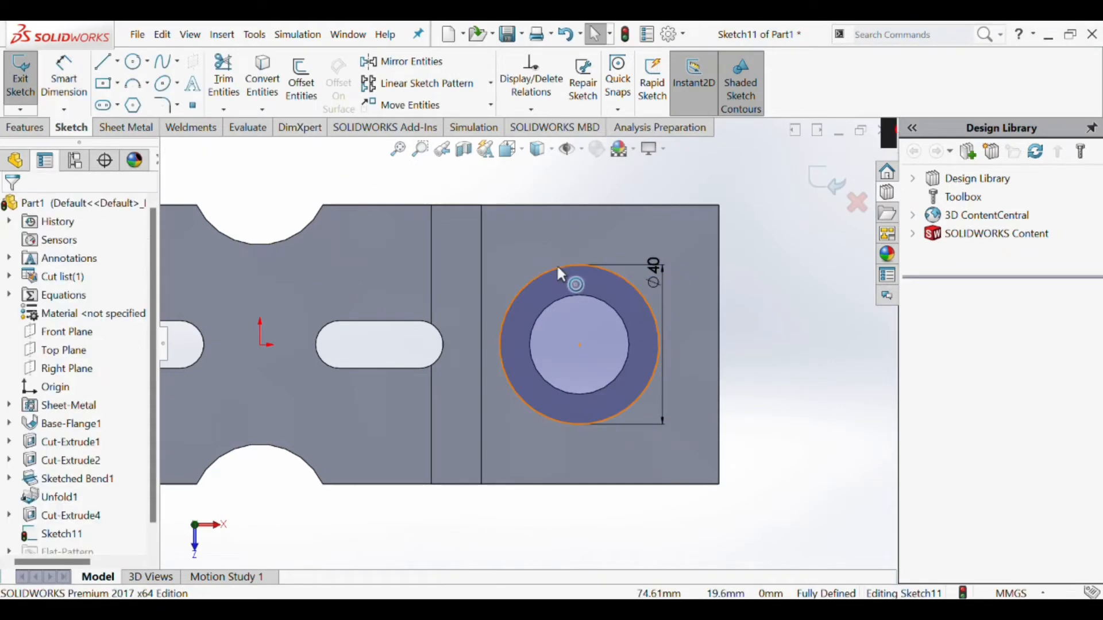
- Convert the 40 mm circle to construction geometry
left_click(557, 268)
left_click(34, 406)
left_click(578, 324)
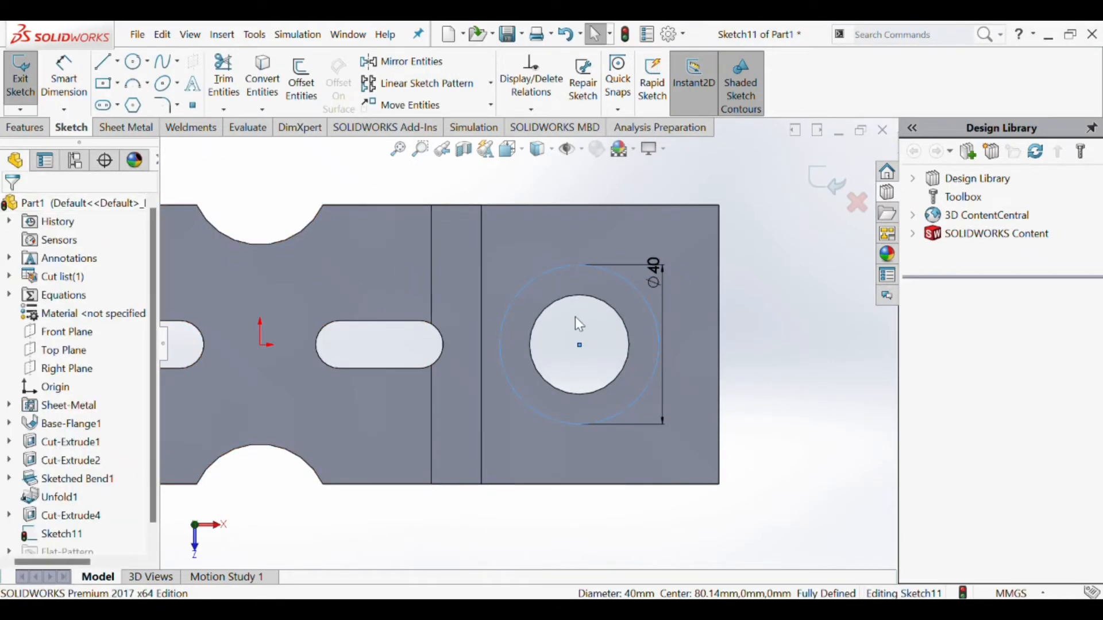
- Draw a small circle about 4.8 mm in diameter, centered on the right quadrant point of the 40 mm construction circle
left_click(135, 62)
left_click(659, 345)
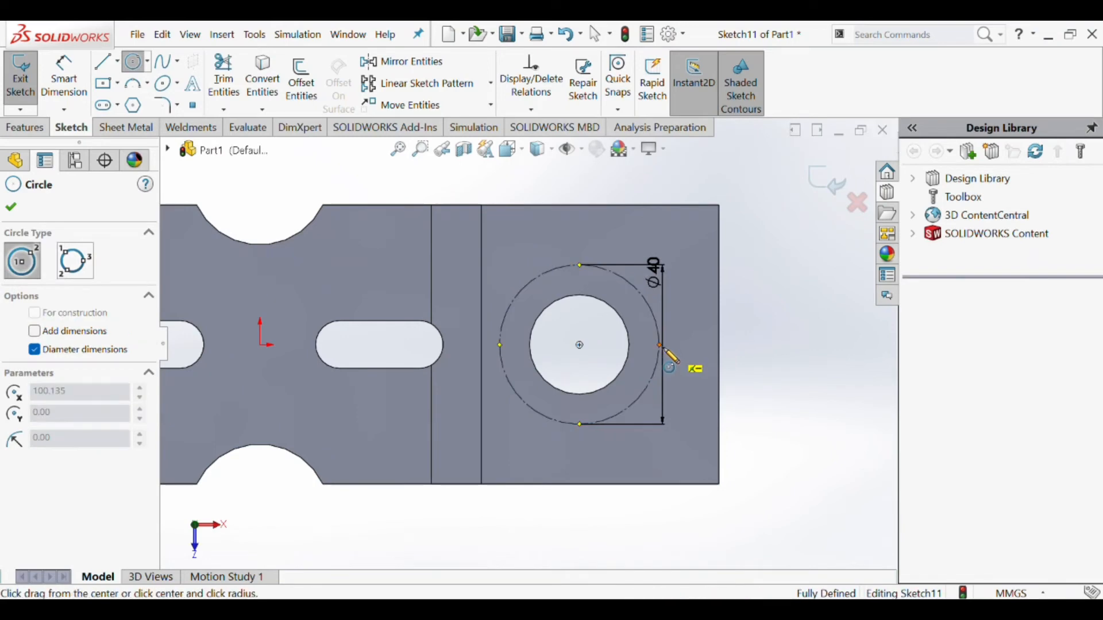
left_click(666, 351)
left_click(26, 80)
left_click(64, 81)
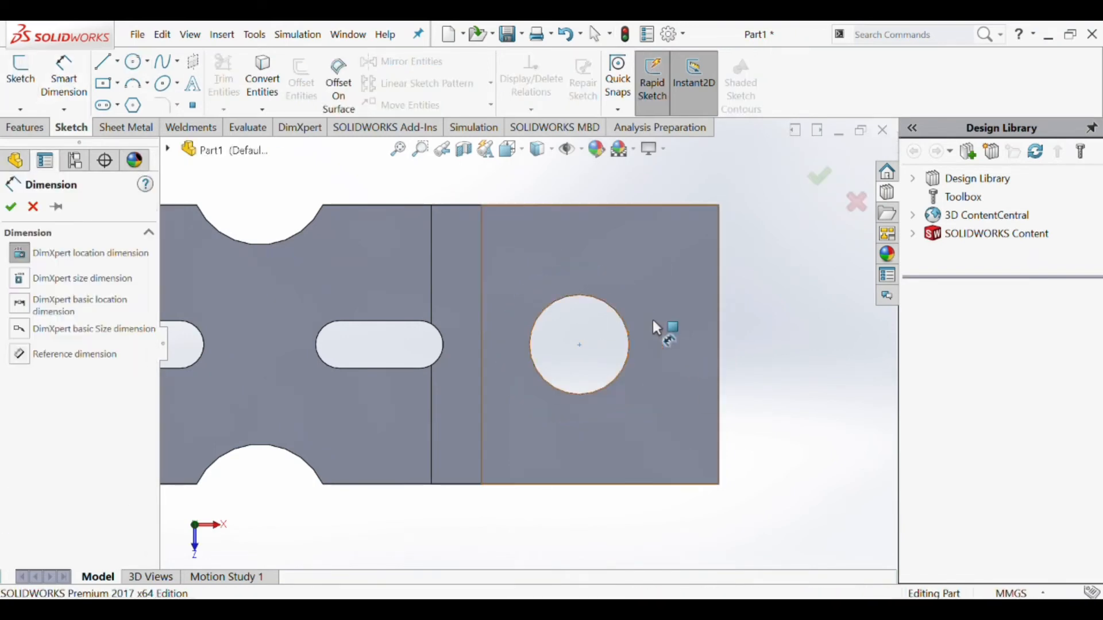
left_click(661, 346)
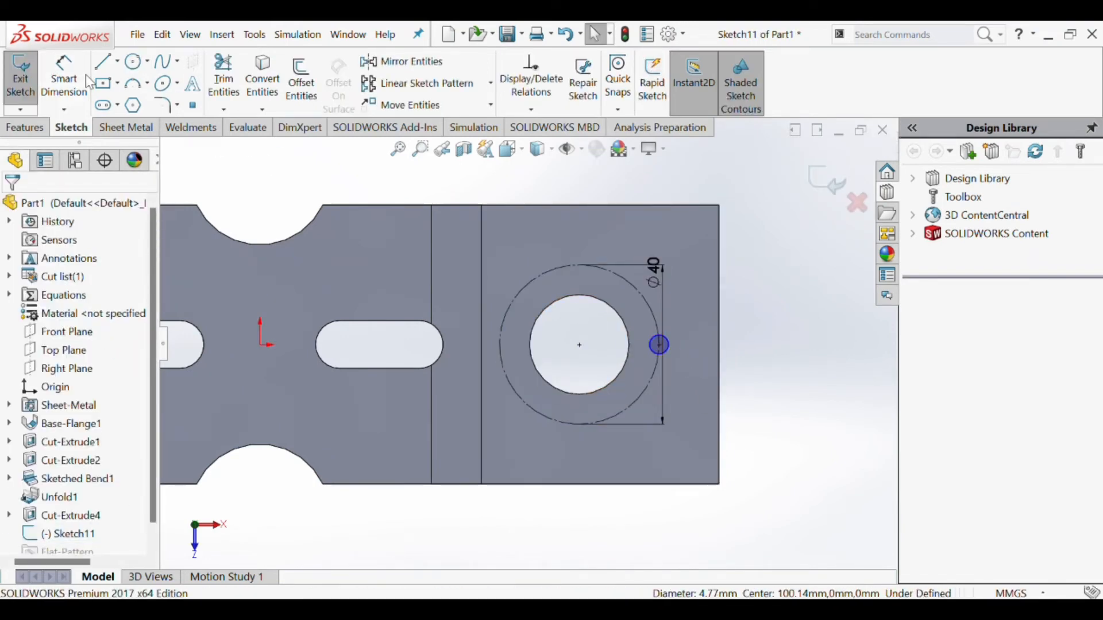
- Set the small circle's diameter to 6 mm
left_click(86, 77)
scroll(653, 348, "down", 5)
left_click(618, 340)
left_click(671, 343)
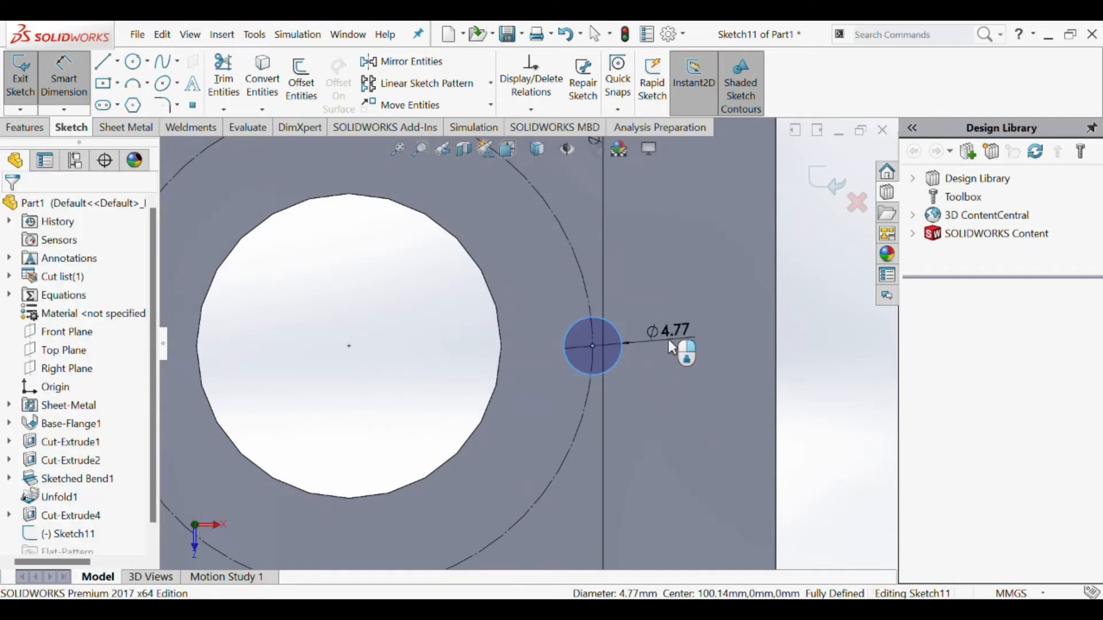
type("6903154mm")
key("Return")
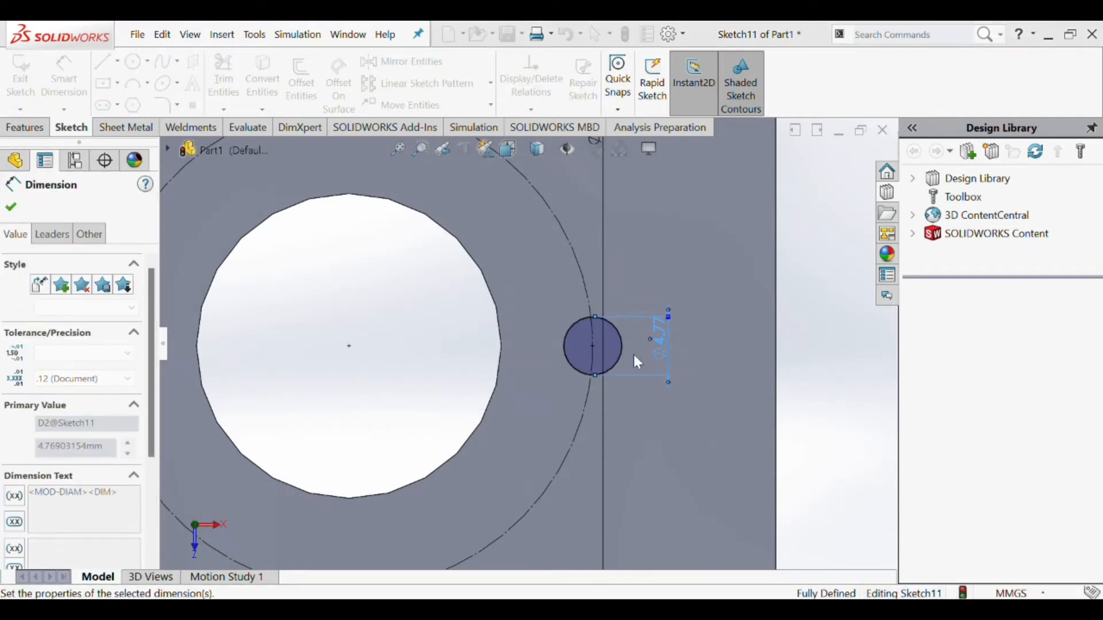
scroll(560, 358, "up", 5)
scroll(517, 382, "up", 4)
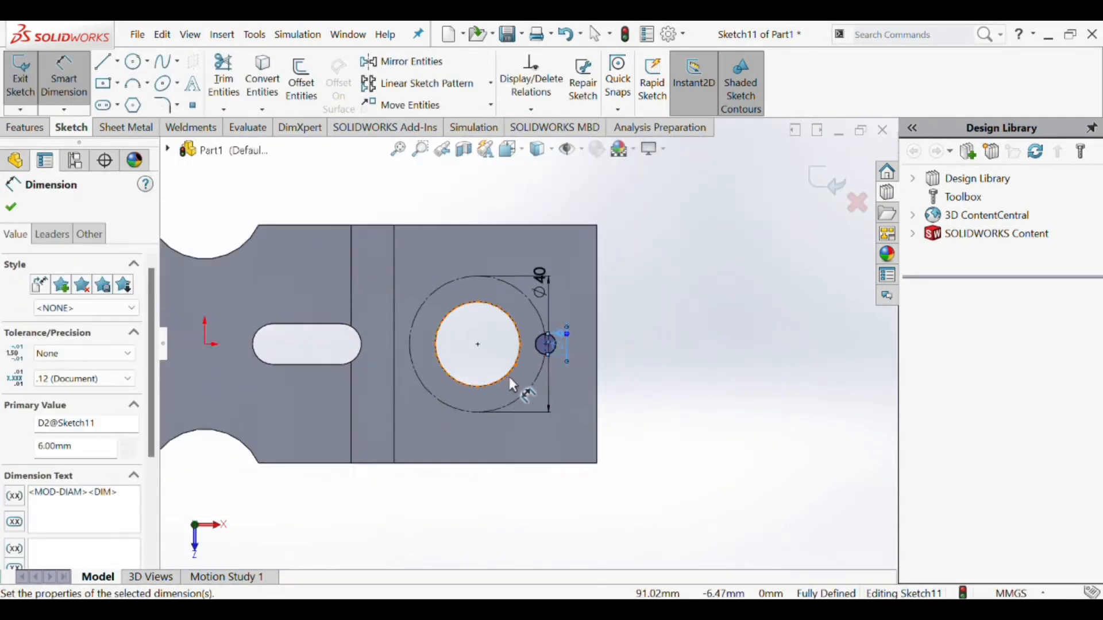
left_click(491, 84)
left_click(425, 106)
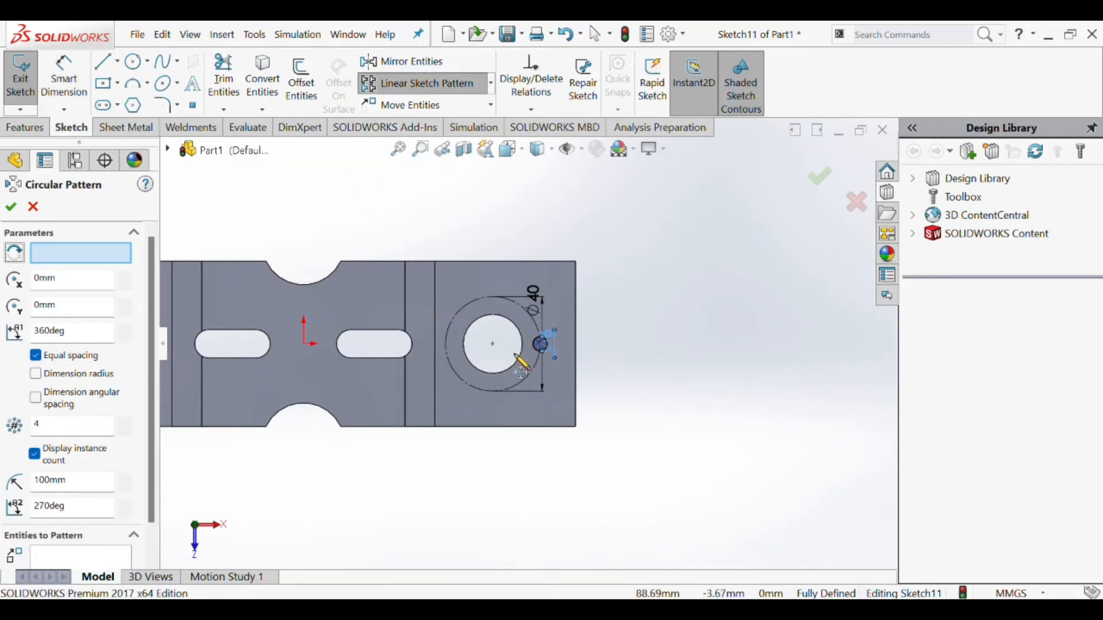
scroll(525, 396, "down", 3)
left_click(549, 380)
scroll(532, 393, "up", 6)
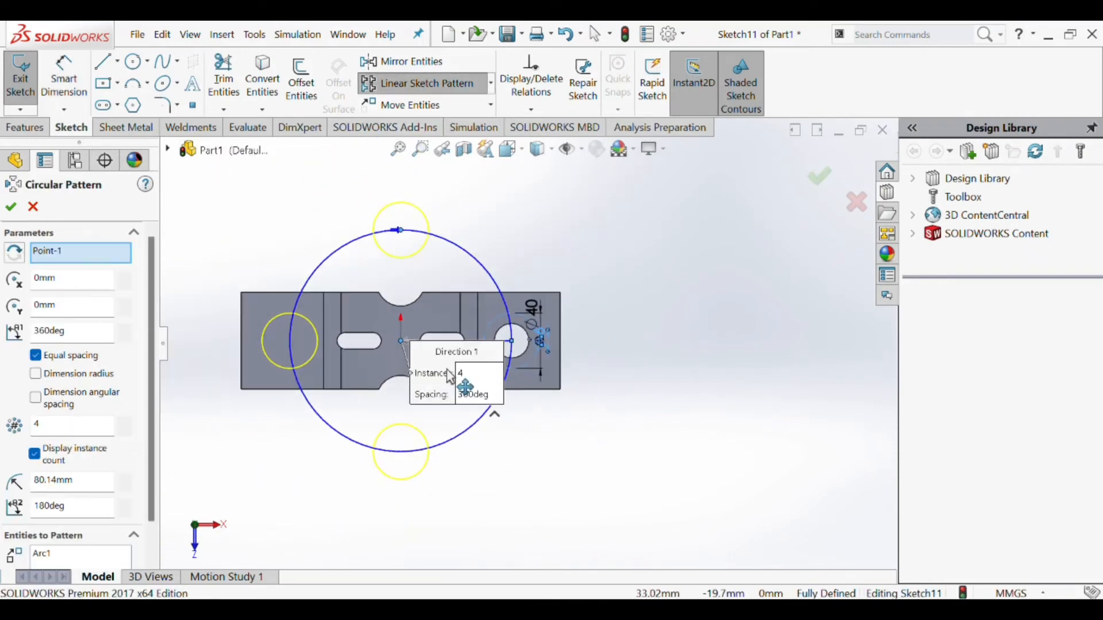
key("Escape")
- Create a circular sketch pattern of the 6 mm circle around the 25 mm hole with 4 equally spaced instances over 360 degrees
scroll(526, 340, "down", 5)
scroll(528, 346, "down", 2)
left_click(560, 345)
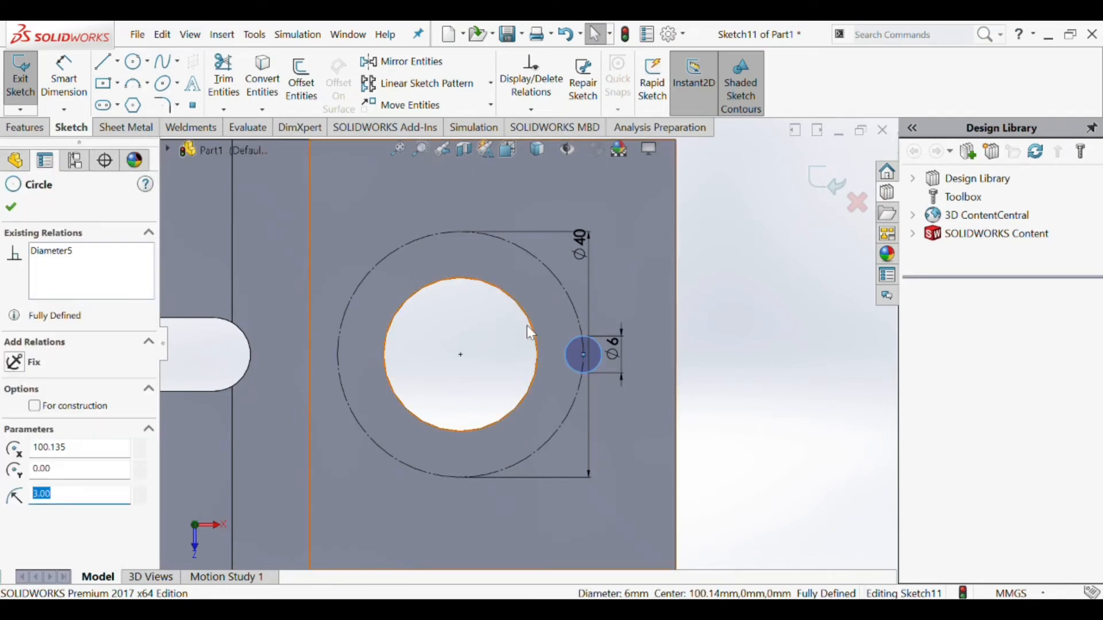
left_click(492, 86)
left_click(472, 125)
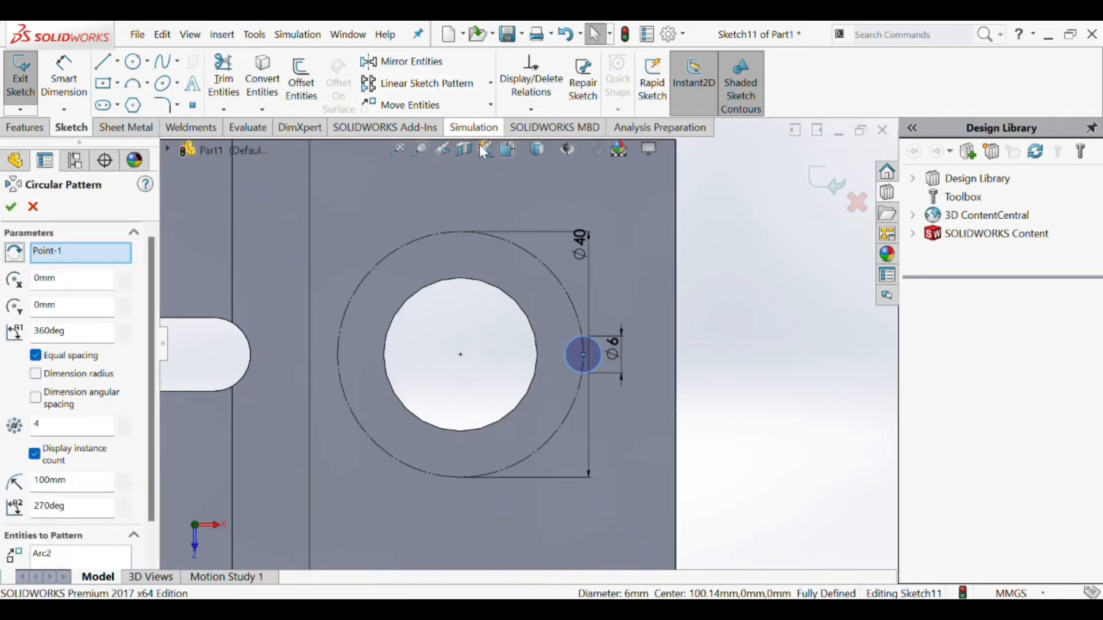
left_click(516, 303)
scroll(439, 291, "up", 2)
scroll(517, 344, "up", 2)
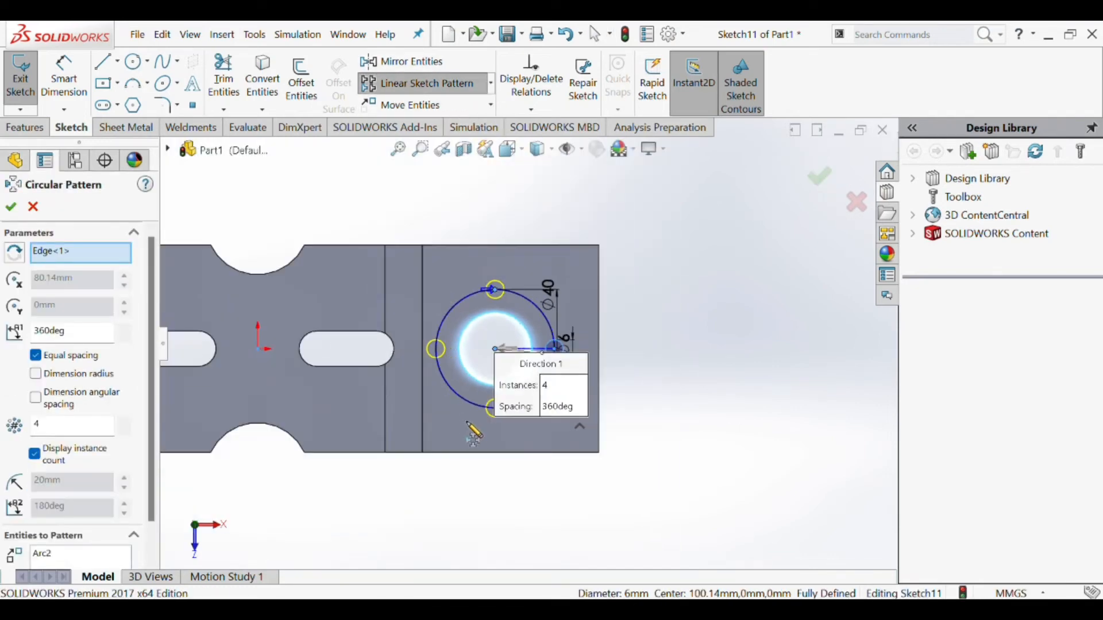
left_click(11, 207)
- Cut the four 6 mm circles through the plate with a Through All Extruded Cut
left_click(125, 127)
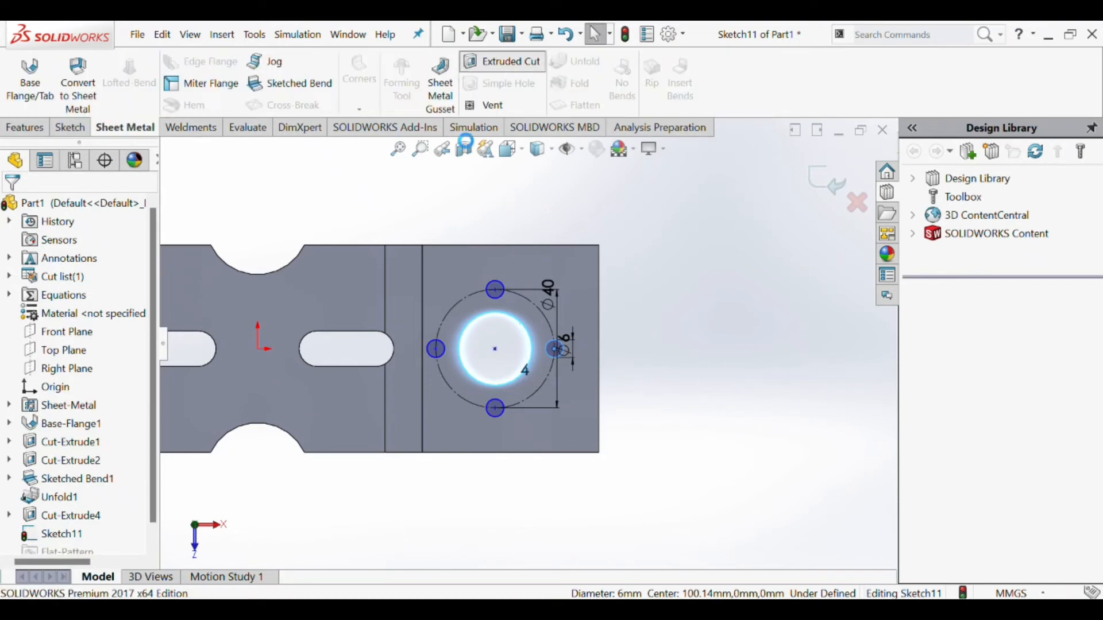
left_click(502, 61)
left_click(106, 298)
left_click(96, 326)
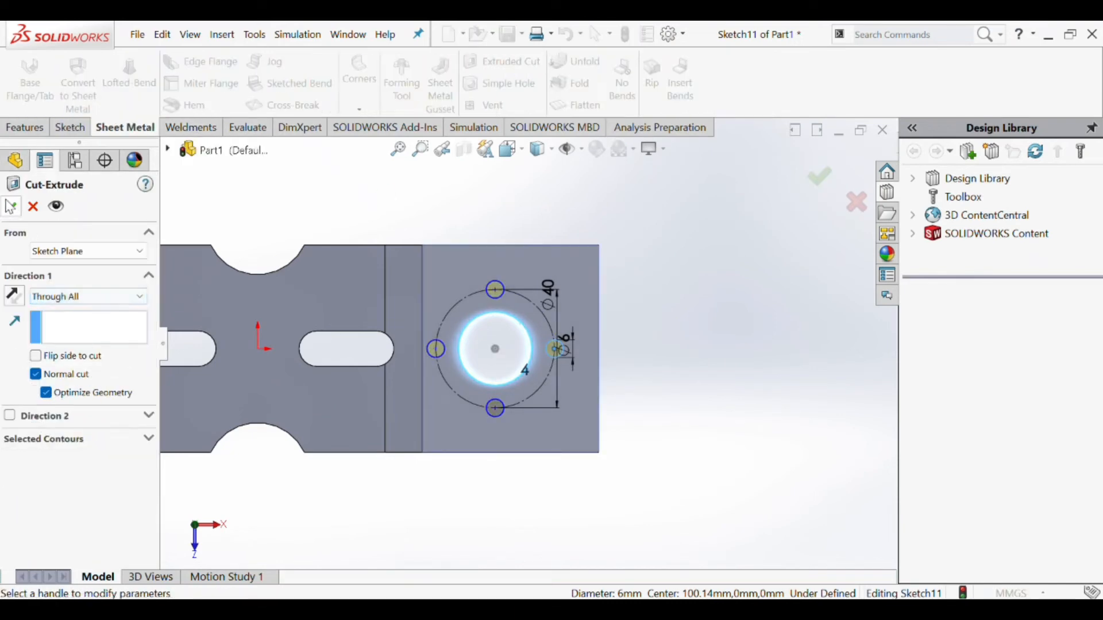
left_click(11, 207)
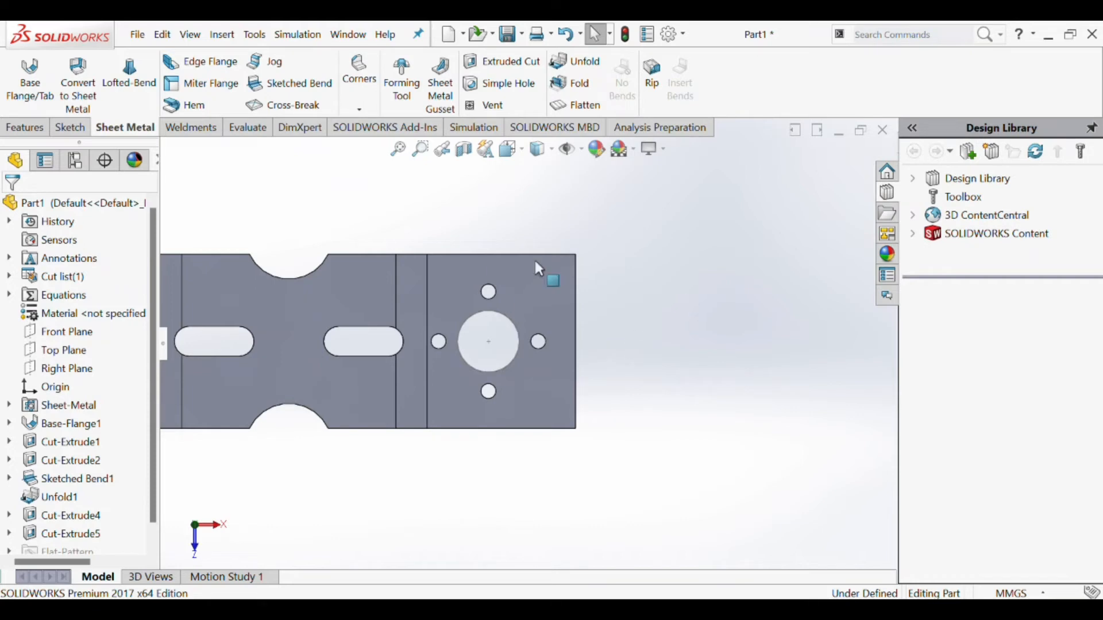
- Sketch a circle on the right end face, centered on the 25 mm hole and reaching the plate's long edges
left_click(70, 127)
left_click(133, 62)
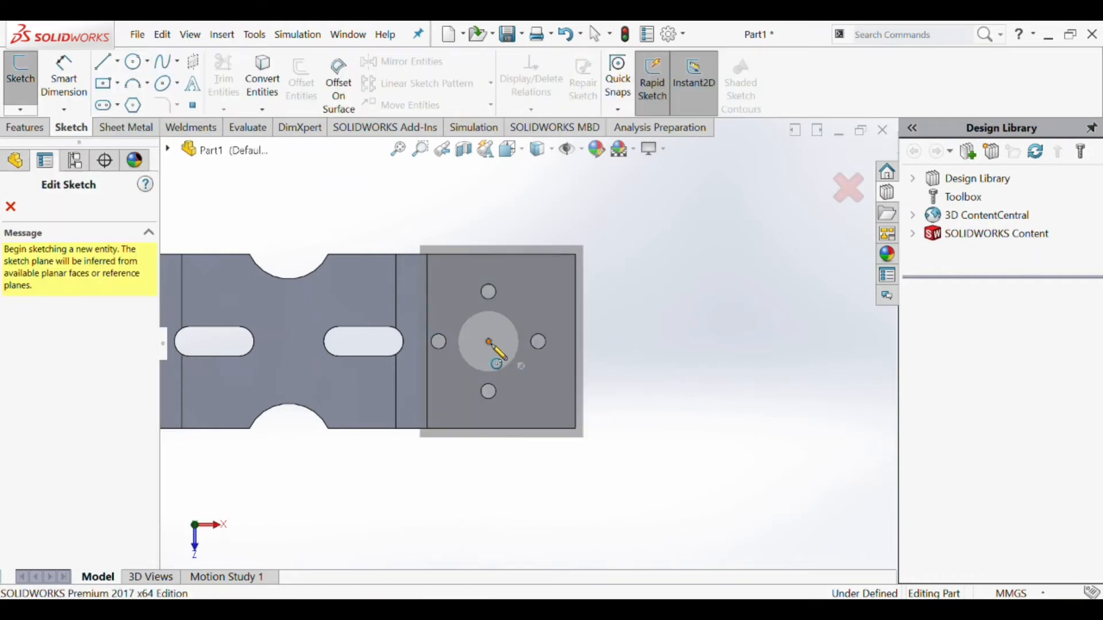
left_click(488, 342)
left_click(513, 255)
key("Escape")
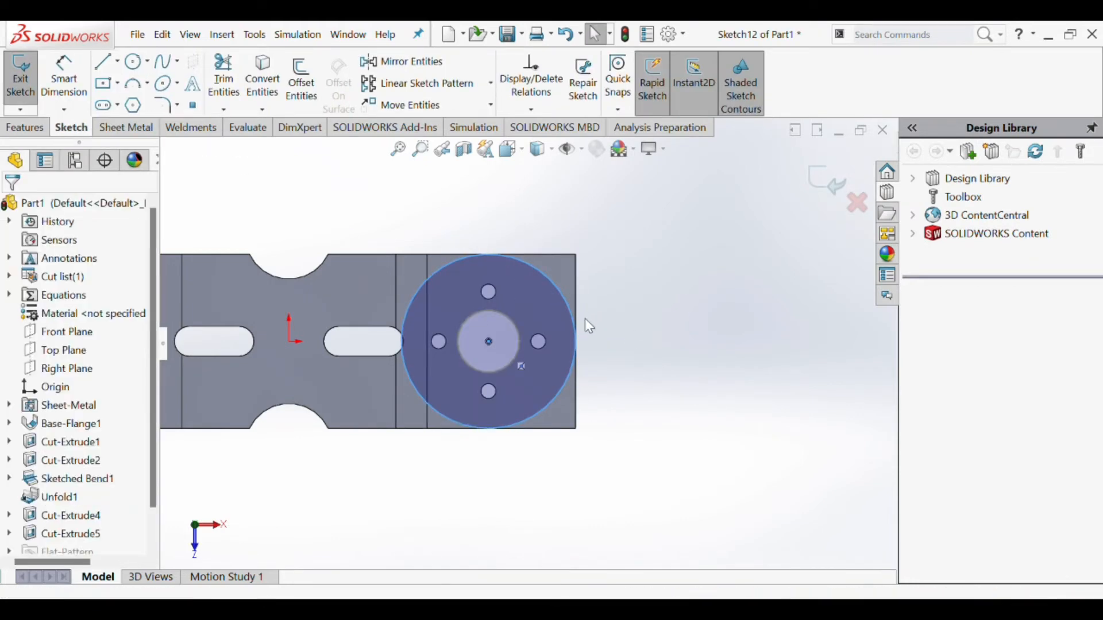
- Draw lines along the plate's outer edges from the large circle's top point around both right corners to its bottom point
scroll(527, 315, "down", 2)
scroll(526, 314, "up", 2)
left_click(104, 61)
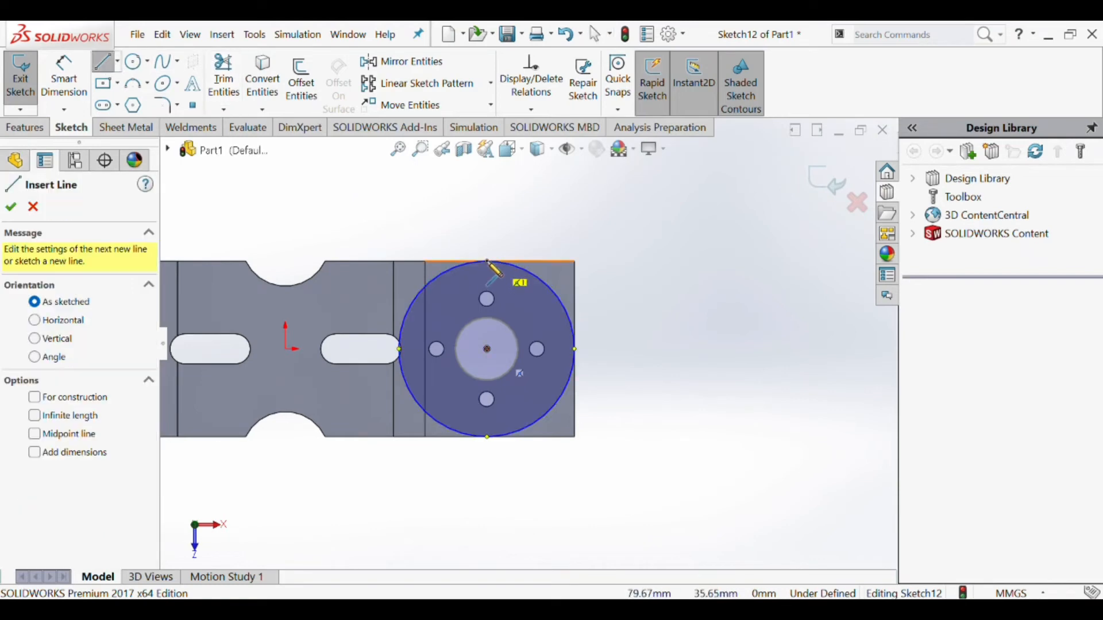
left_click(574, 261)
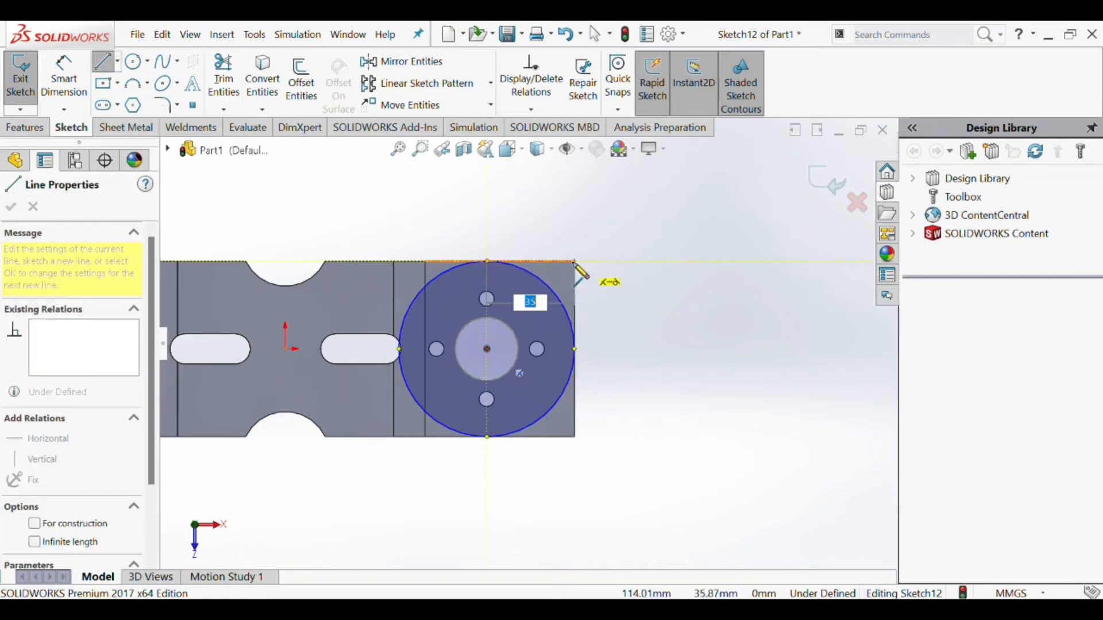
left_click(574, 437)
key("Escape")
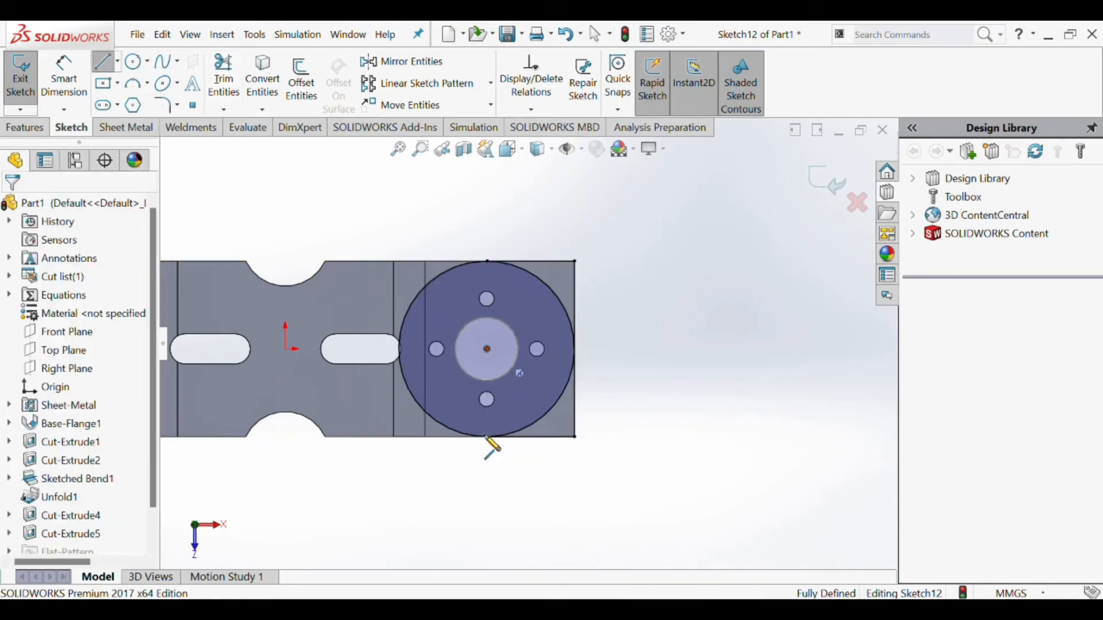
- Trim away the left half of the large circle, leaving the arc facing the plate's right end
left_click(223, 80)
left_click(444, 269)
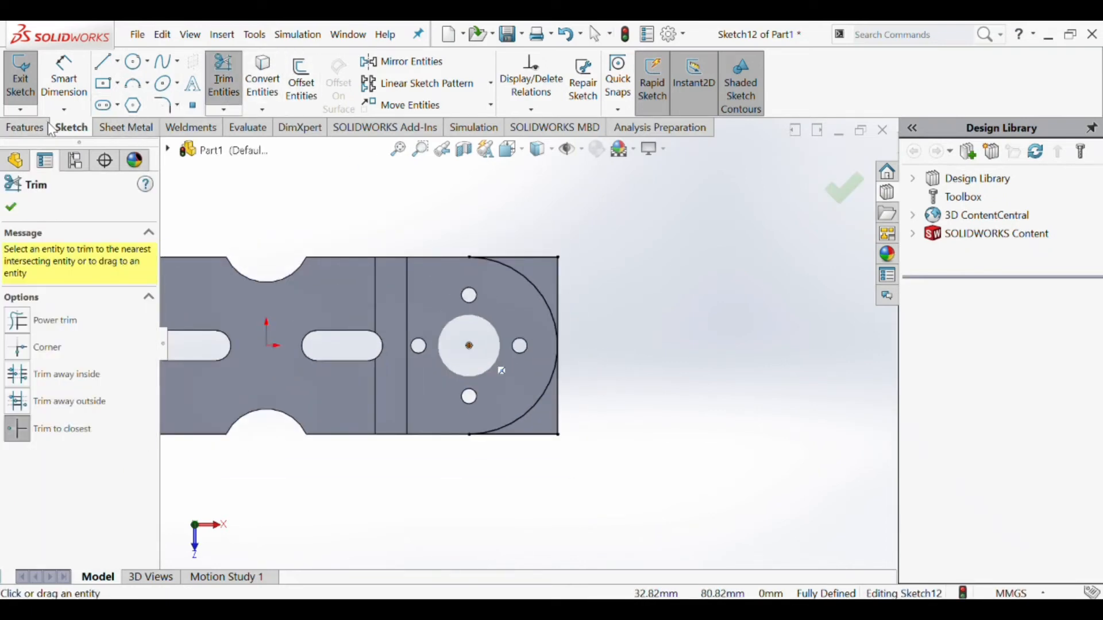
left_click(24, 127)
left_click(11, 207)
- Cut away the two corner regions outside the arc with an Extruded Cut to round the plate's right end
left_click(126, 127)
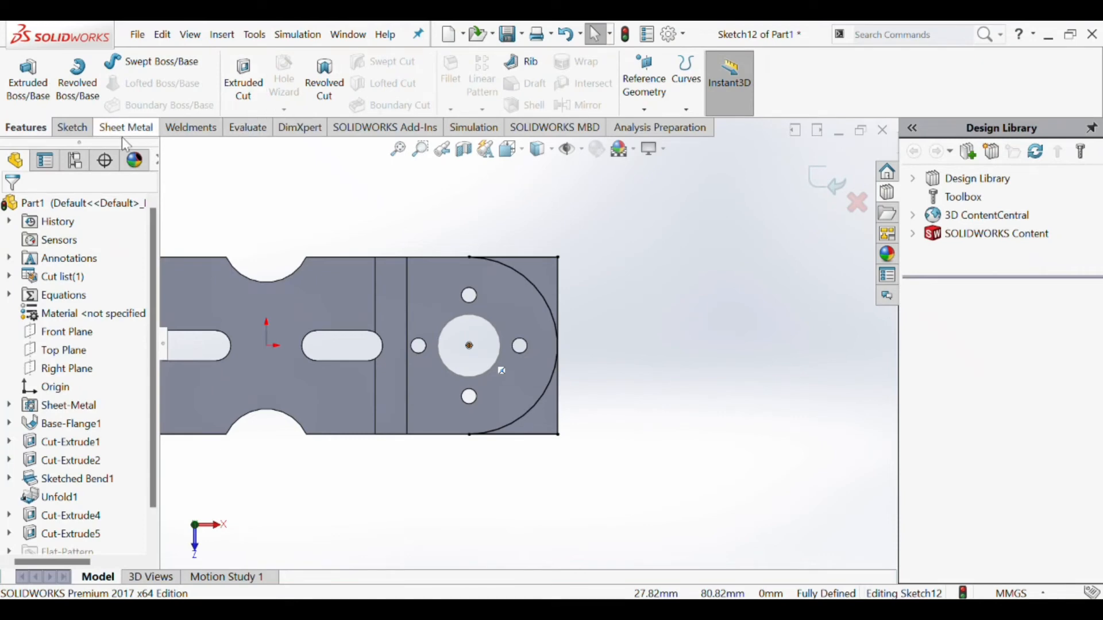
left_click(502, 61)
left_click(547, 282)
left_click(554, 419)
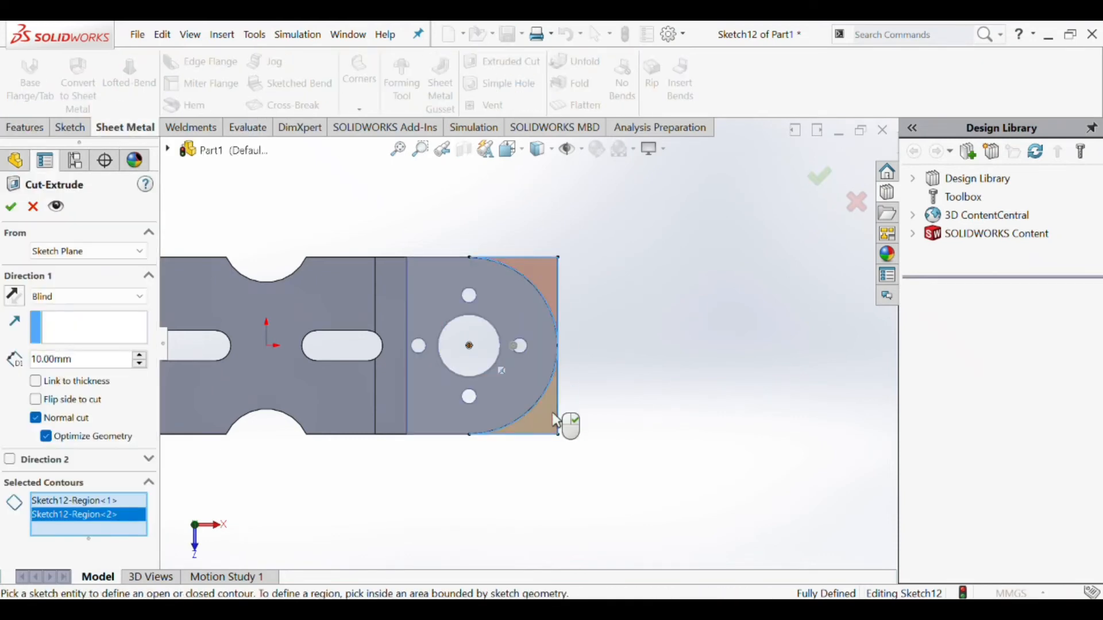
left_click(140, 296)
left_click(72, 311)
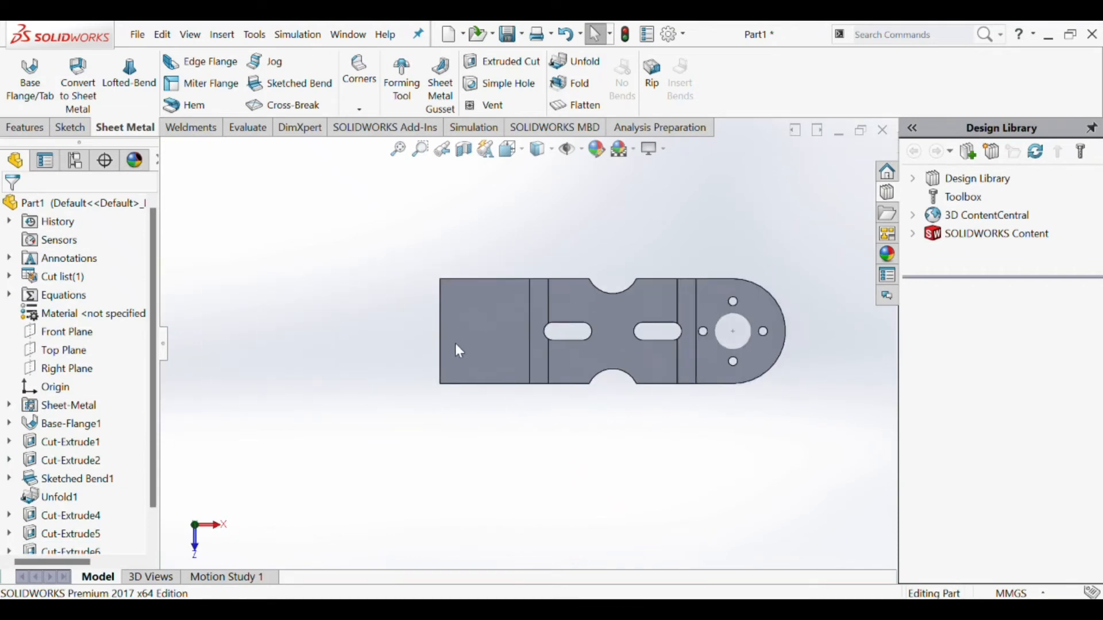
- Sketch a horizontal straight slot on the left end face, straddling the midpoint of the plate's left edge, with end radius about 11 mm
scroll(525, 345, "up", 2)
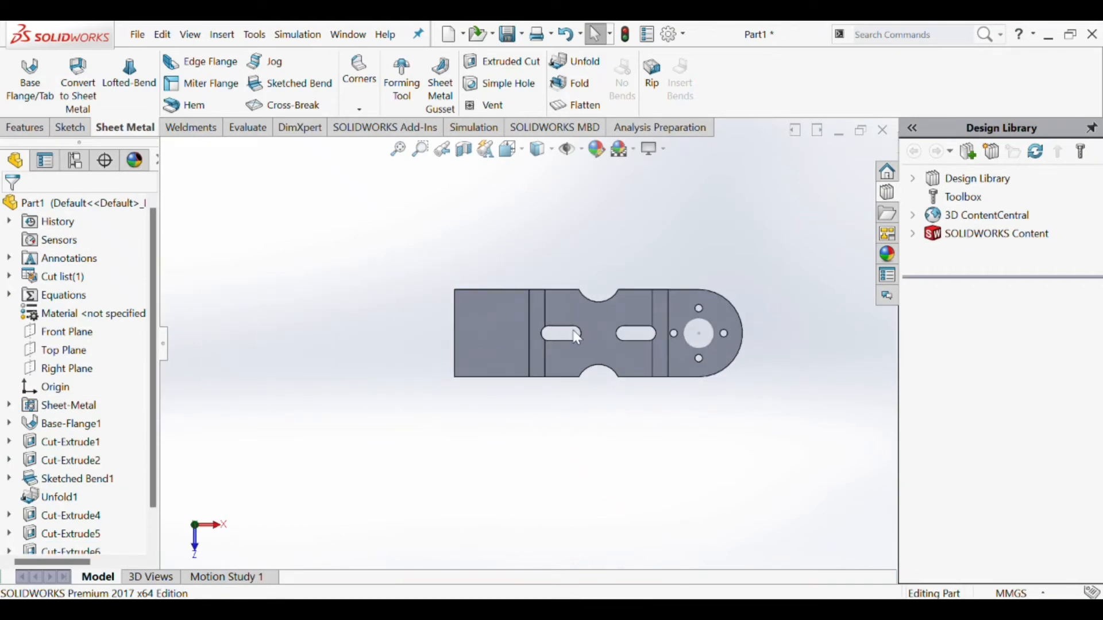
scroll(584, 335, "up", 2)
left_click(71, 128)
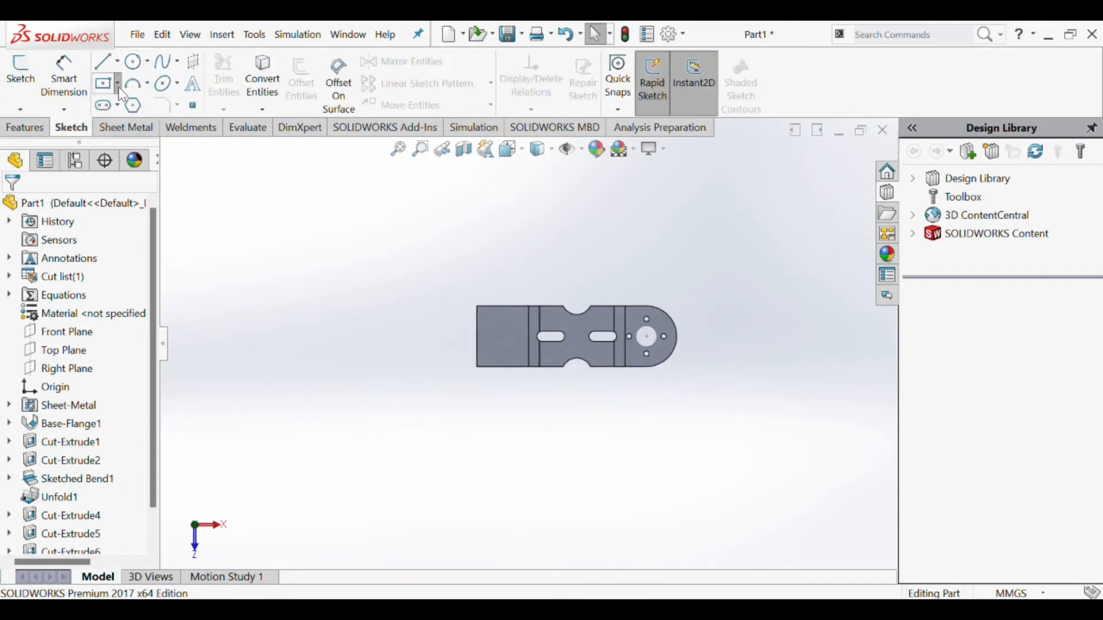
left_click(105, 107)
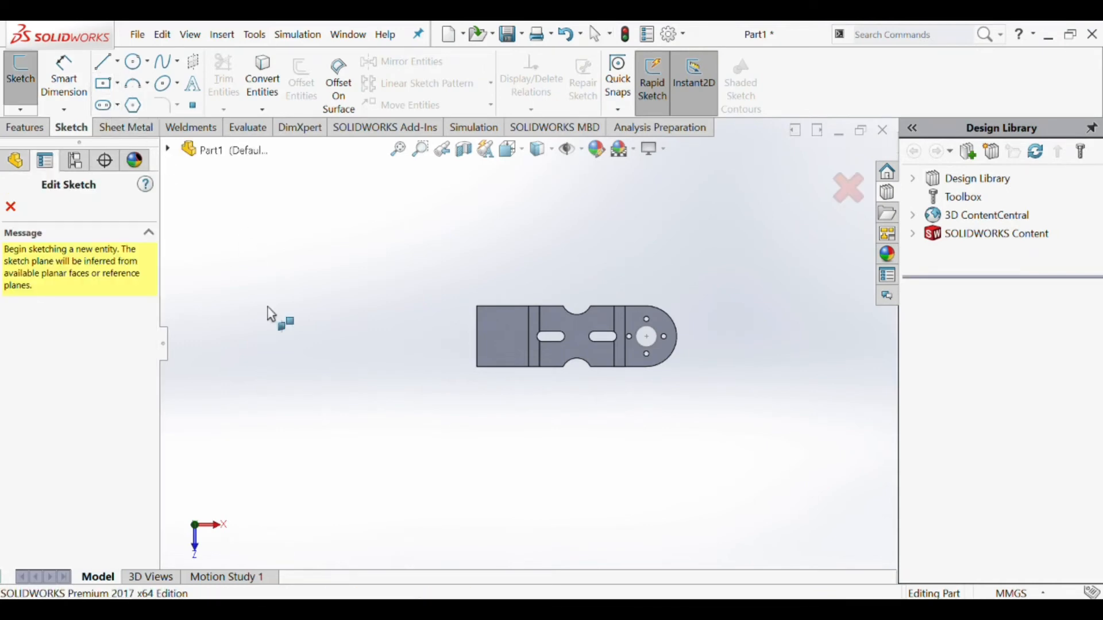
left_click(505, 337)
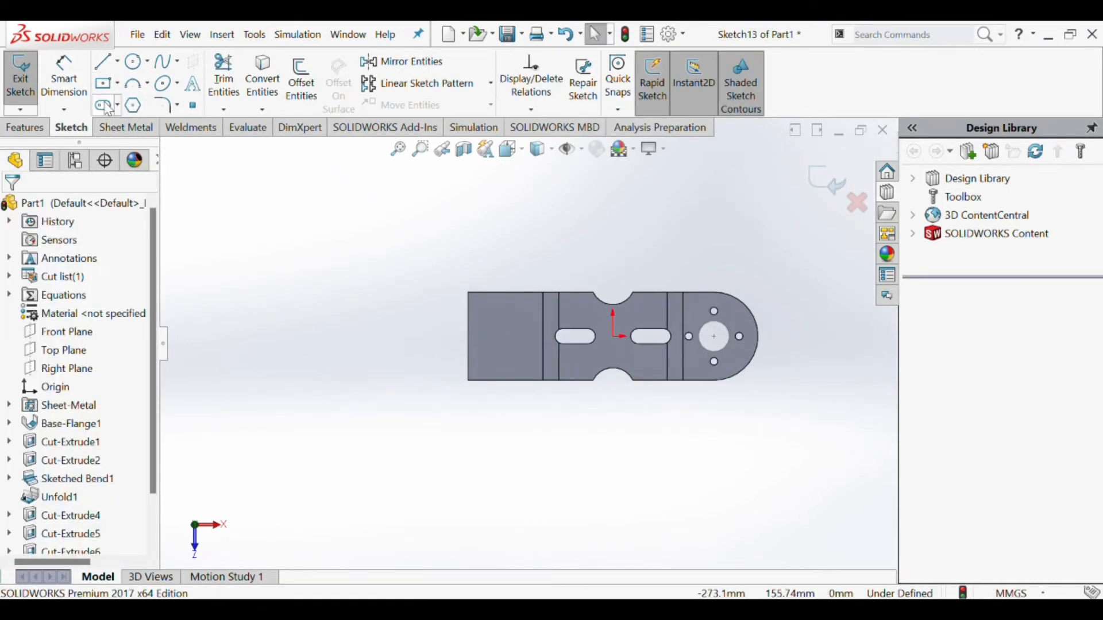
scroll(464, 335, "down", 3)
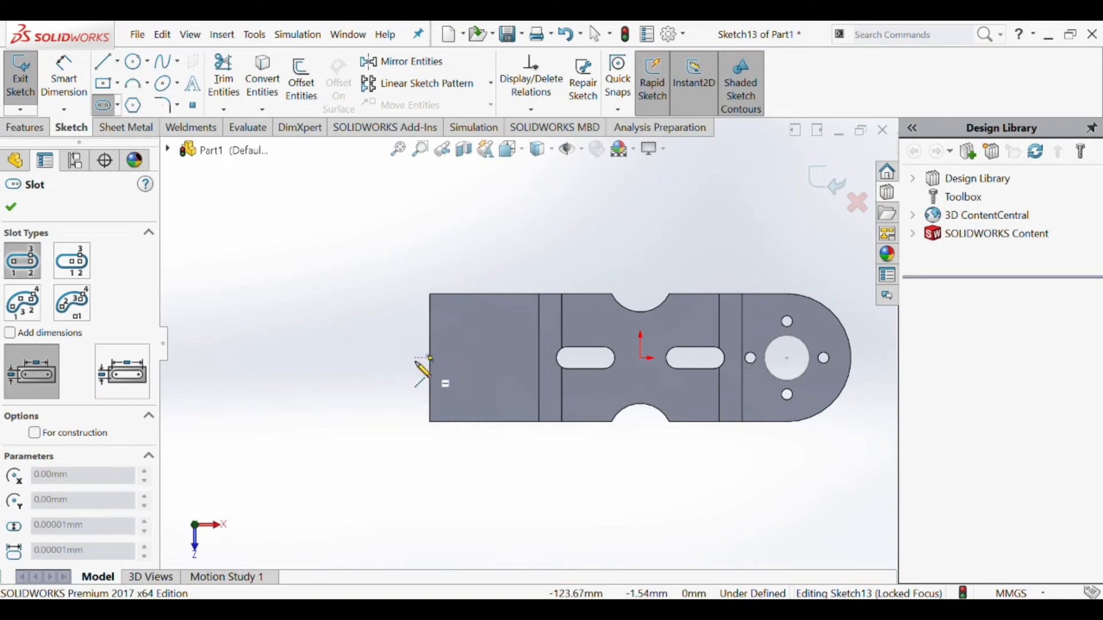
left_click(412, 358)
left_click(475, 359)
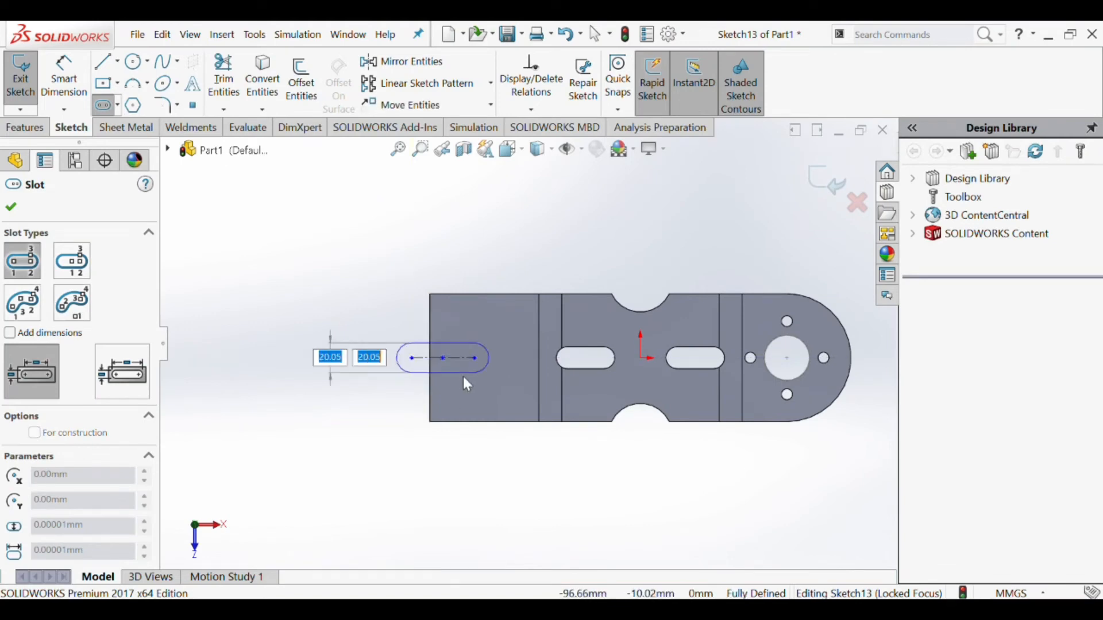
left_click(461, 375)
key("Escape")
- Set the end radius of the new slot to 7.5 mm
scroll(441, 366, "up", 2)
scroll(488, 379, "down", 2)
scroll(514, 382, "up", 2)
scroll(513, 299, "down", 3)
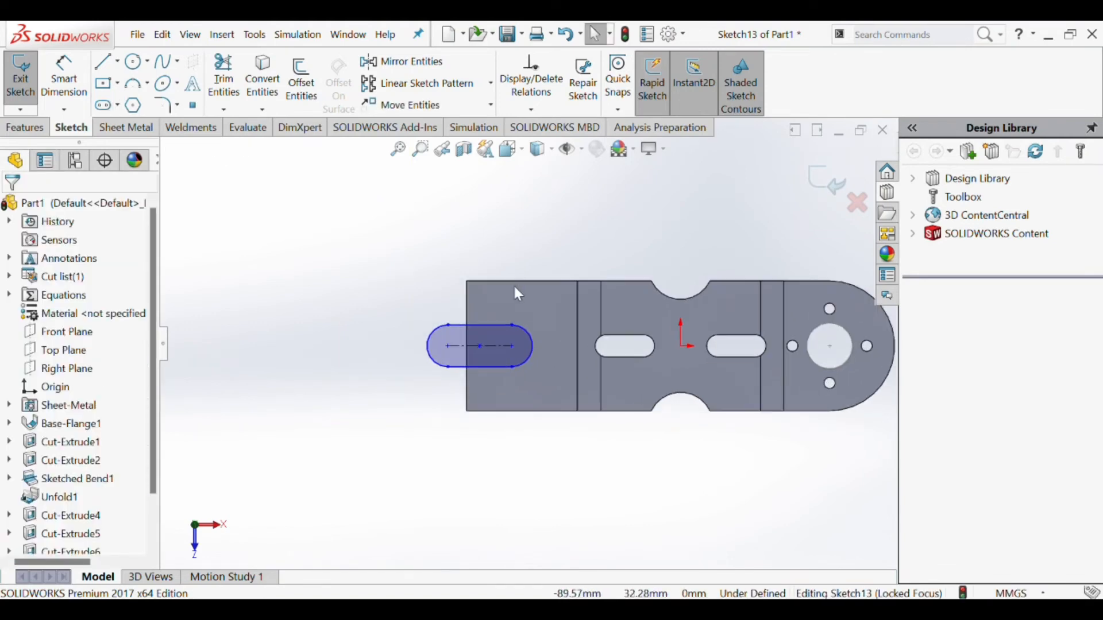
scroll(560, 389, "up", 1)
scroll(562, 392, "down", 1)
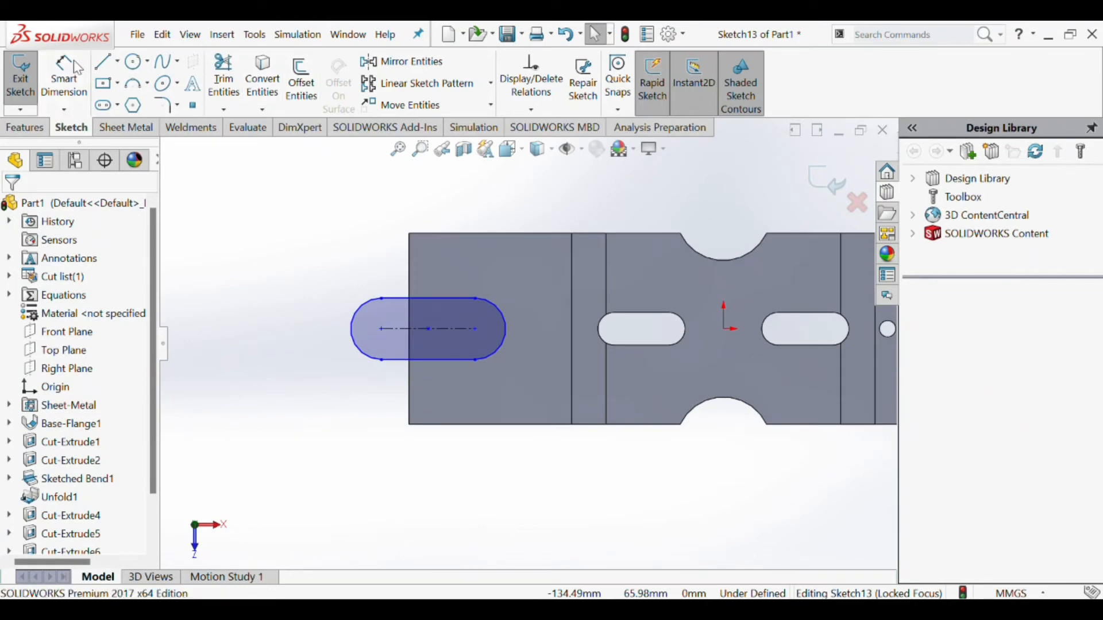
left_click(499, 309)
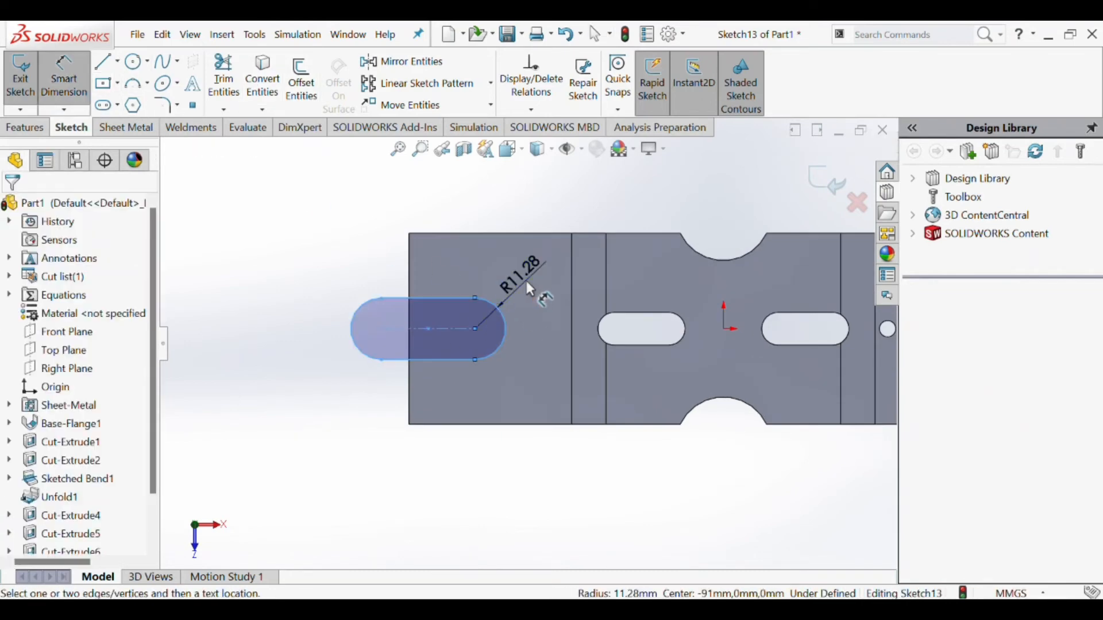
left_click(520, 328)
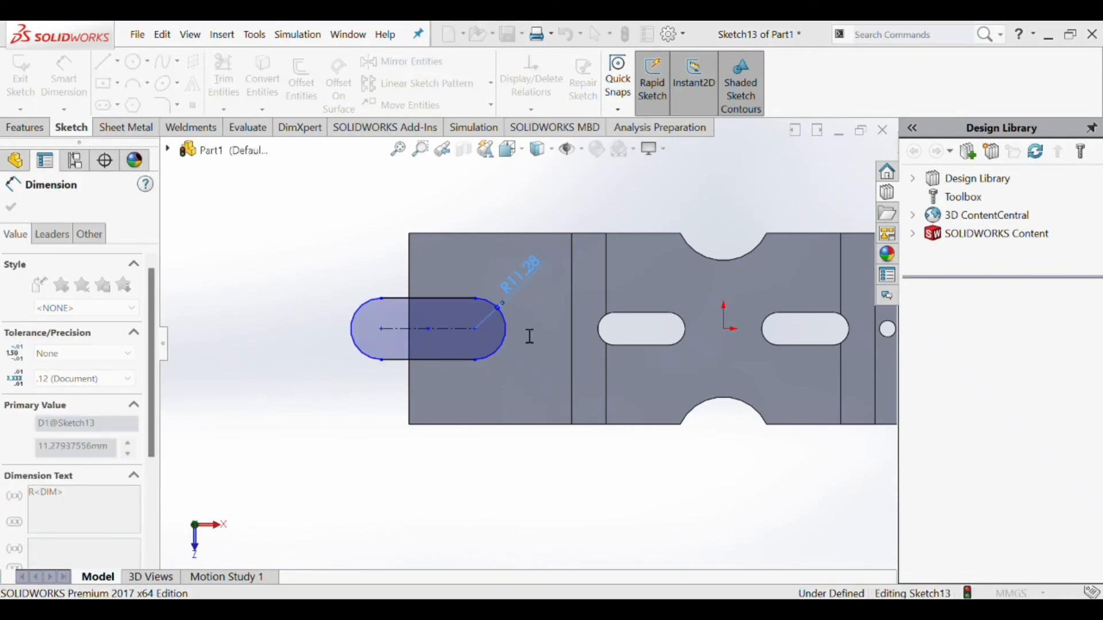
type("7.5")
key("Return")
- Dimension the slot's right arc centre 35 mm from the plate's left edge
scroll(474, 344, "down", 2)
scroll(478, 340, "up", 2)
scroll(513, 337, "down", 1)
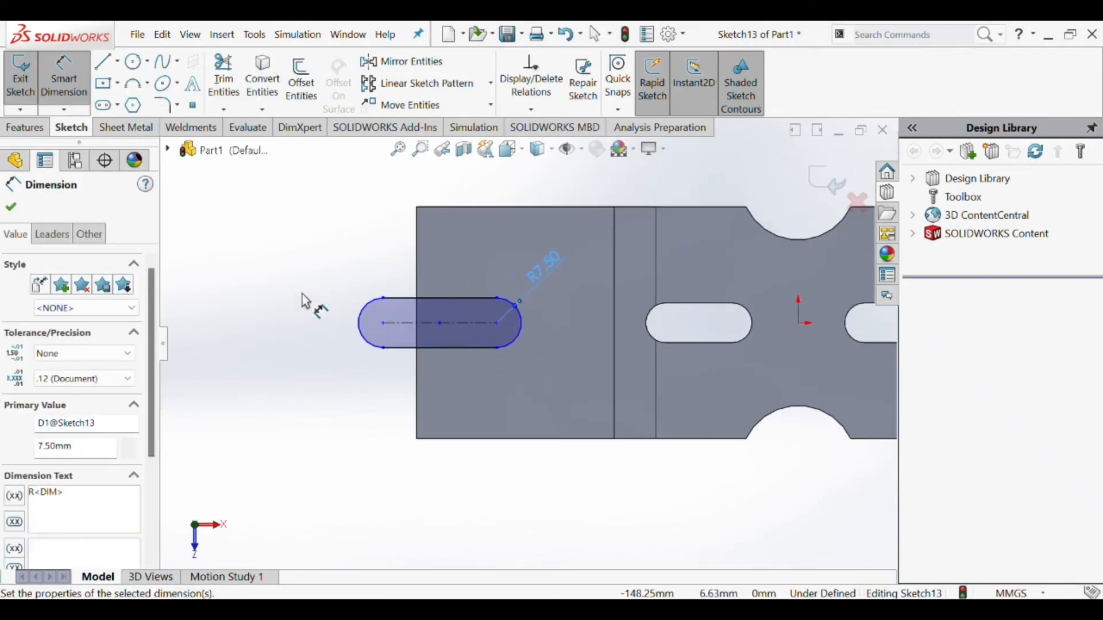
left_click(70, 68)
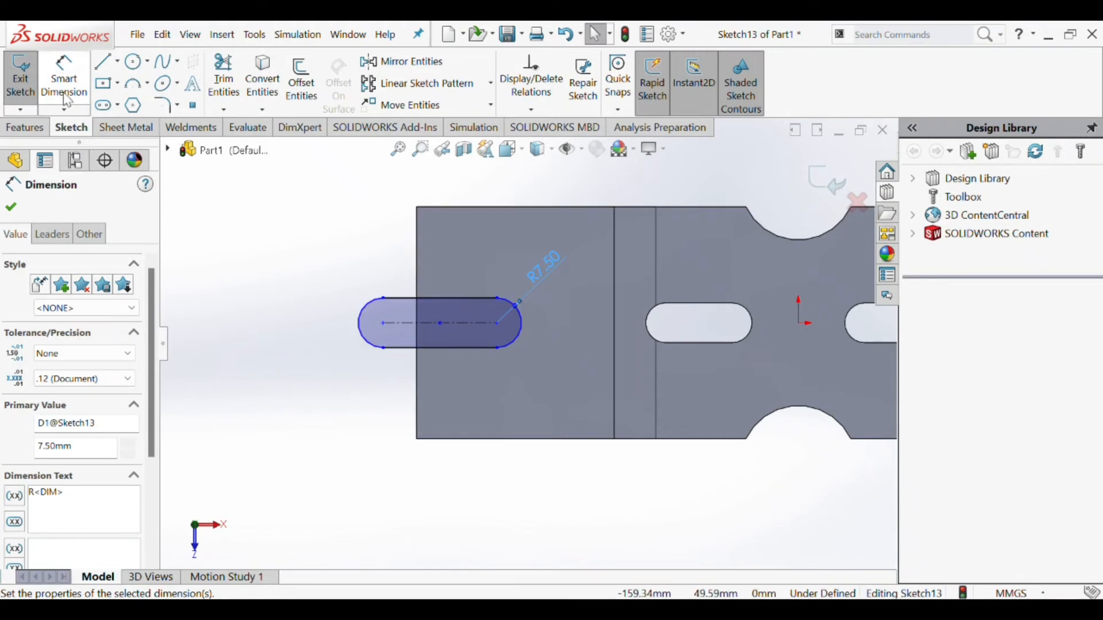
left_click(76, 63)
left_click(480, 319)
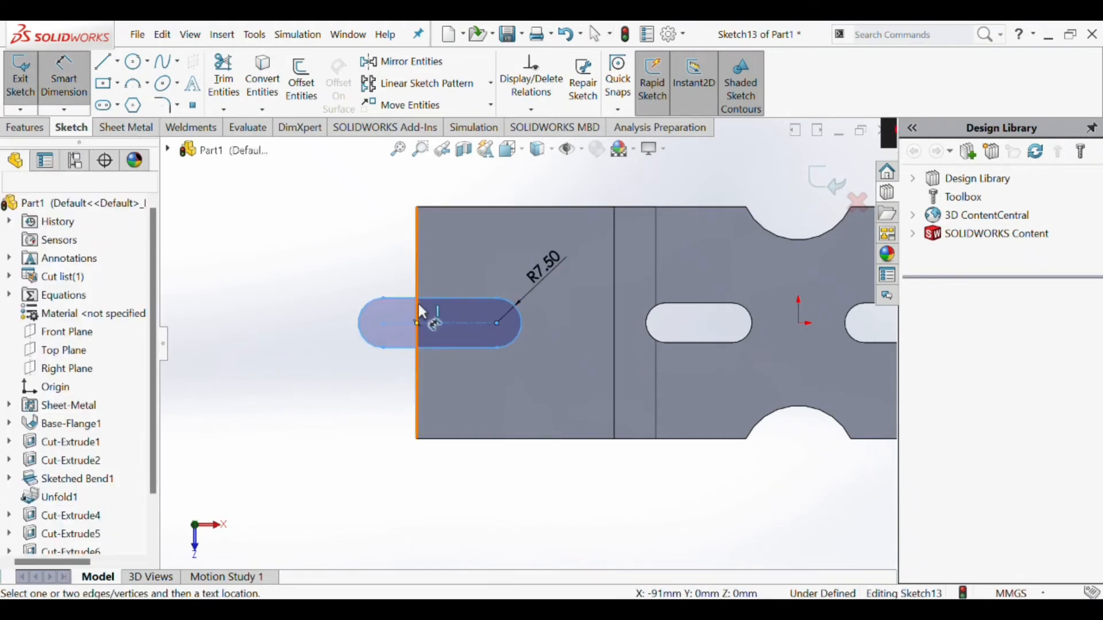
left_click(418, 301)
left_click(444, 249)
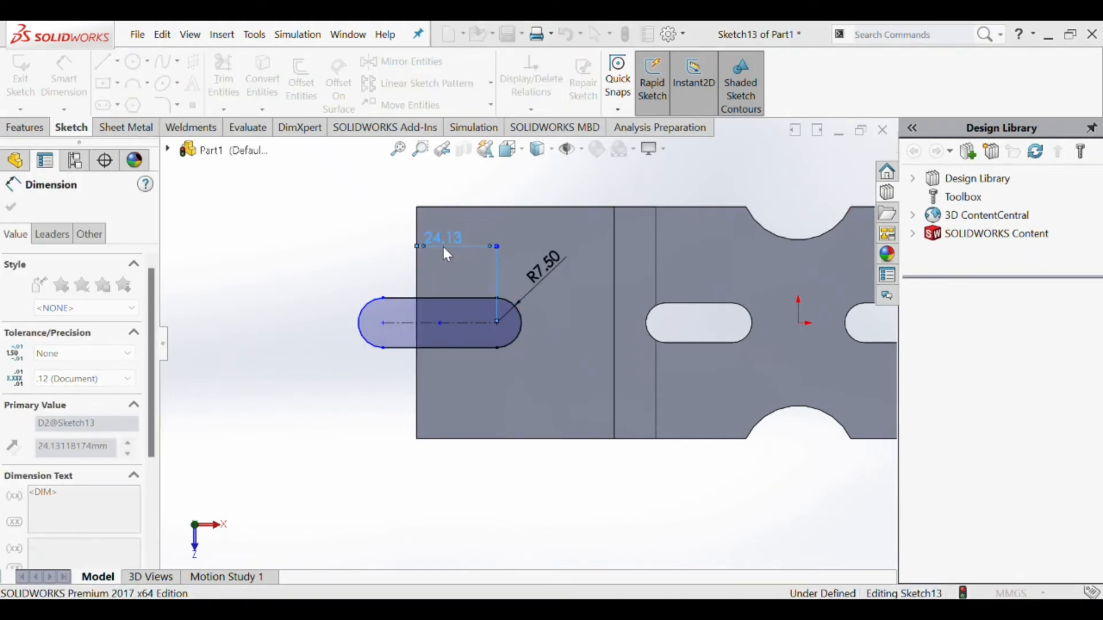
type("35")
key("Return")
- Draw a vertical line along the plate's left edge between the slot's upper and lower sides
scroll(603, 313, "up", 6)
scroll(649, 338, "down", 3)
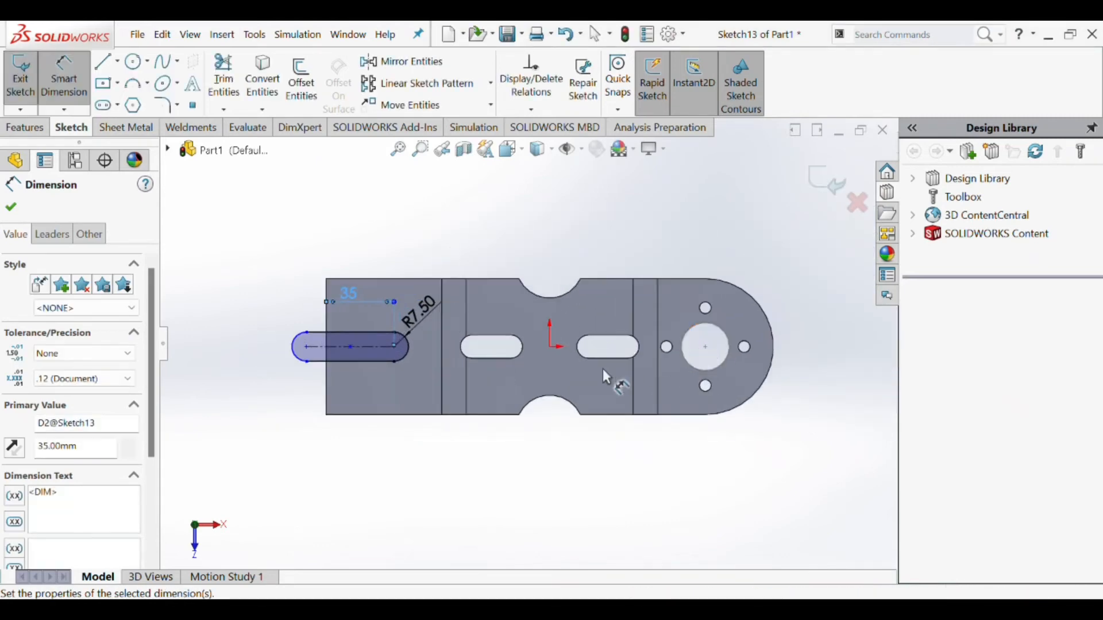
scroll(422, 390, "down", 1)
scroll(496, 377, "up", 1)
scroll(496, 377, "down", 1)
scroll(509, 373, "up", 1)
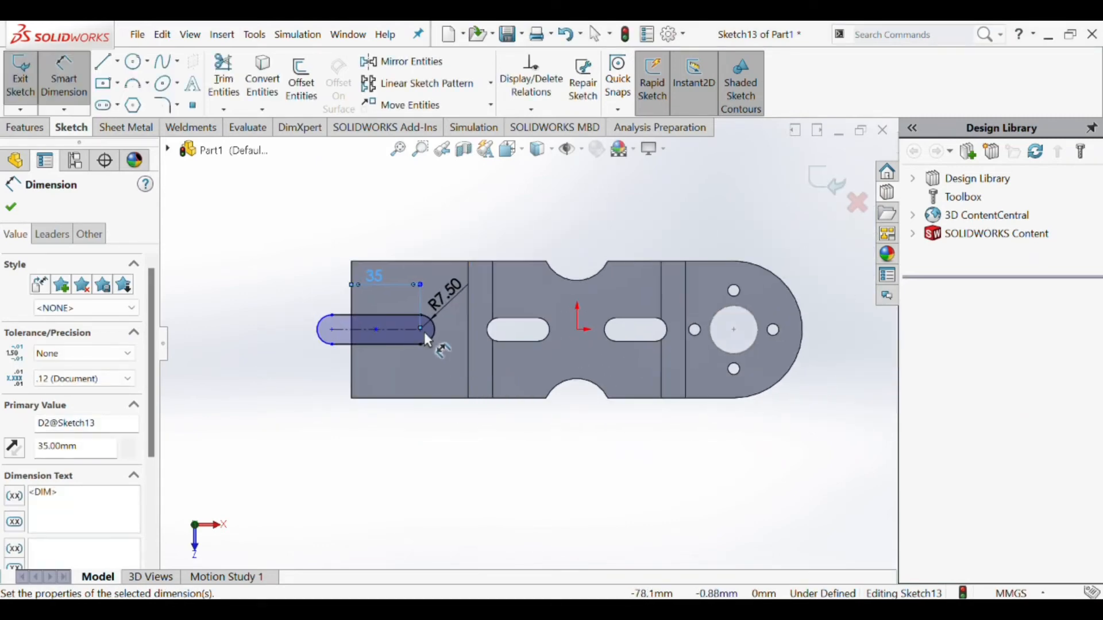
scroll(424, 332, "down", 1)
scroll(534, 336, "up", 1)
scroll(616, 332, "down", 1)
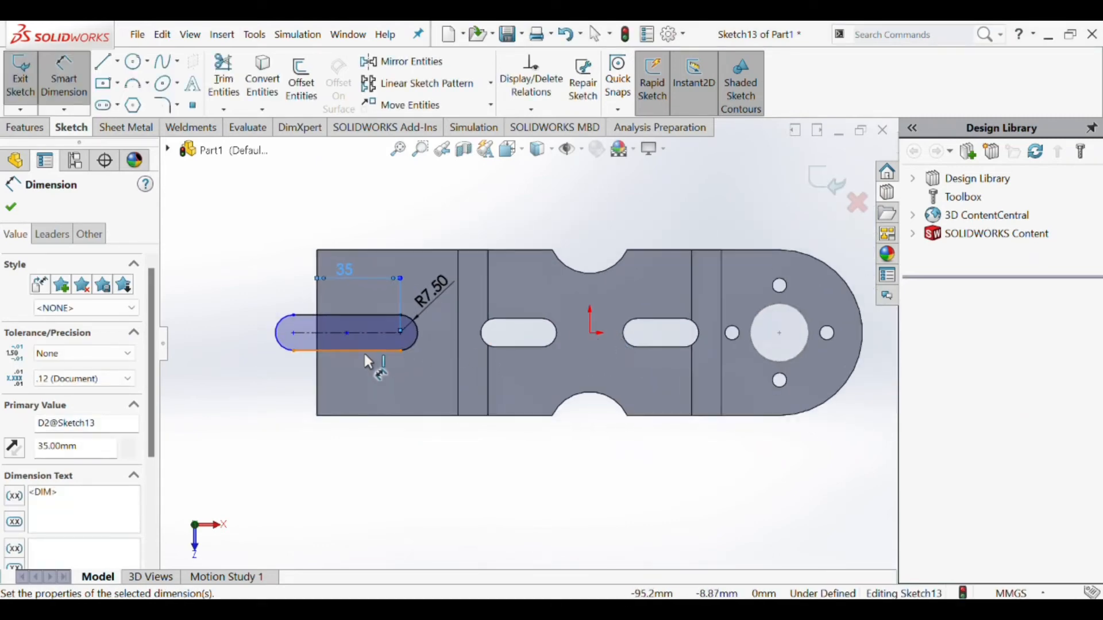
left_click(104, 62)
scroll(339, 328, "down", 2)
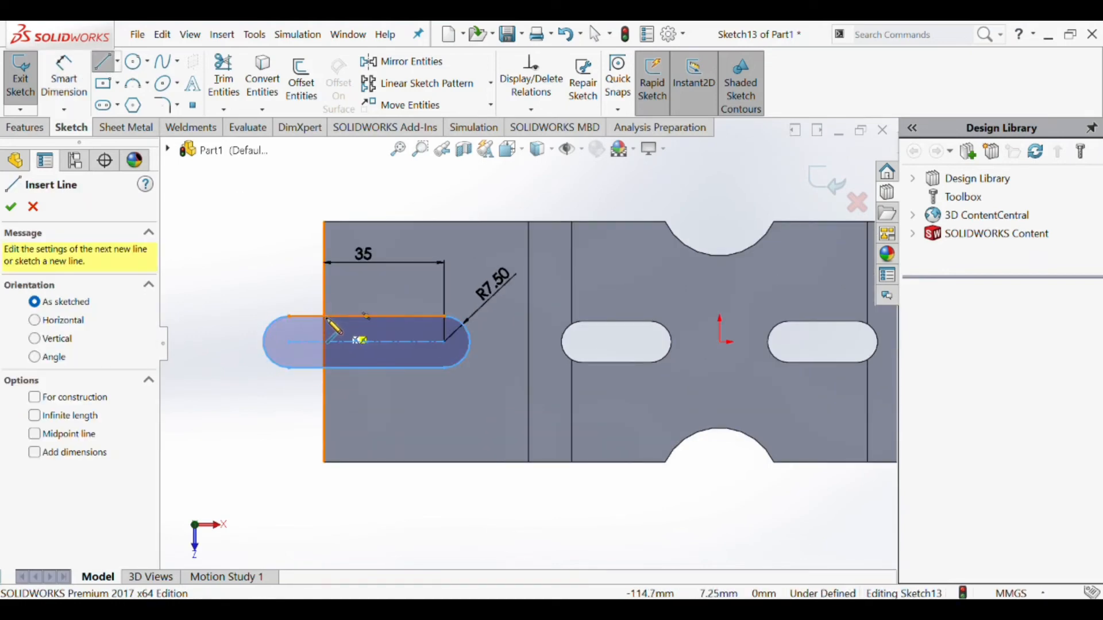
left_click_drag(325, 317, 325, 368)
key("Escape")
- Trim away the parts of the slot outline and its centreline that extend beyond the plate's left edge
left_click(223, 81)
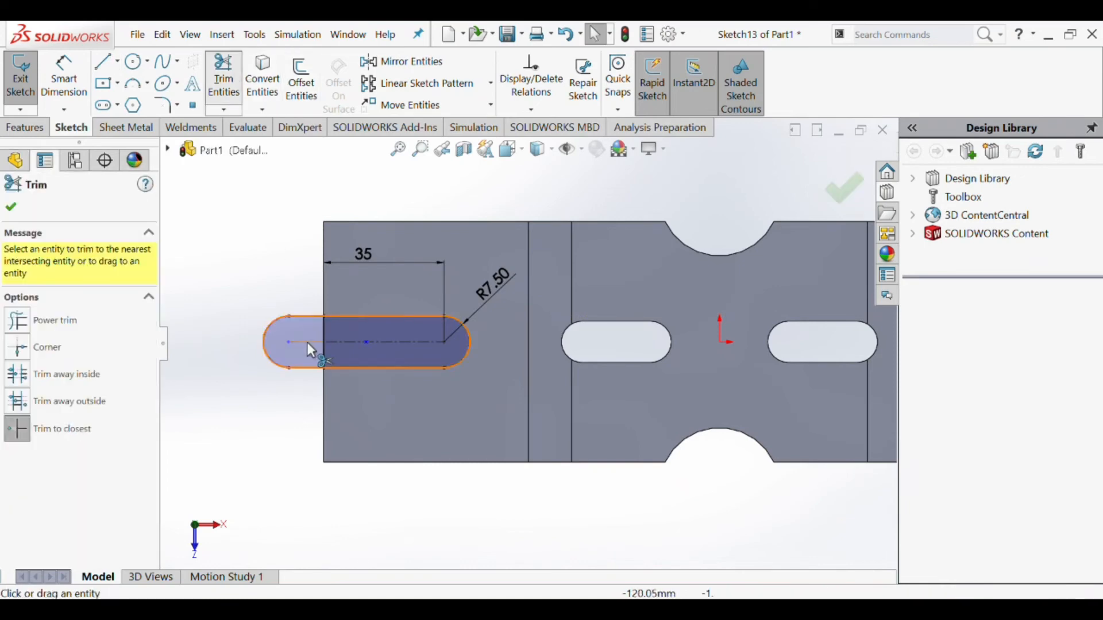
left_click(299, 316)
left_click(304, 367)
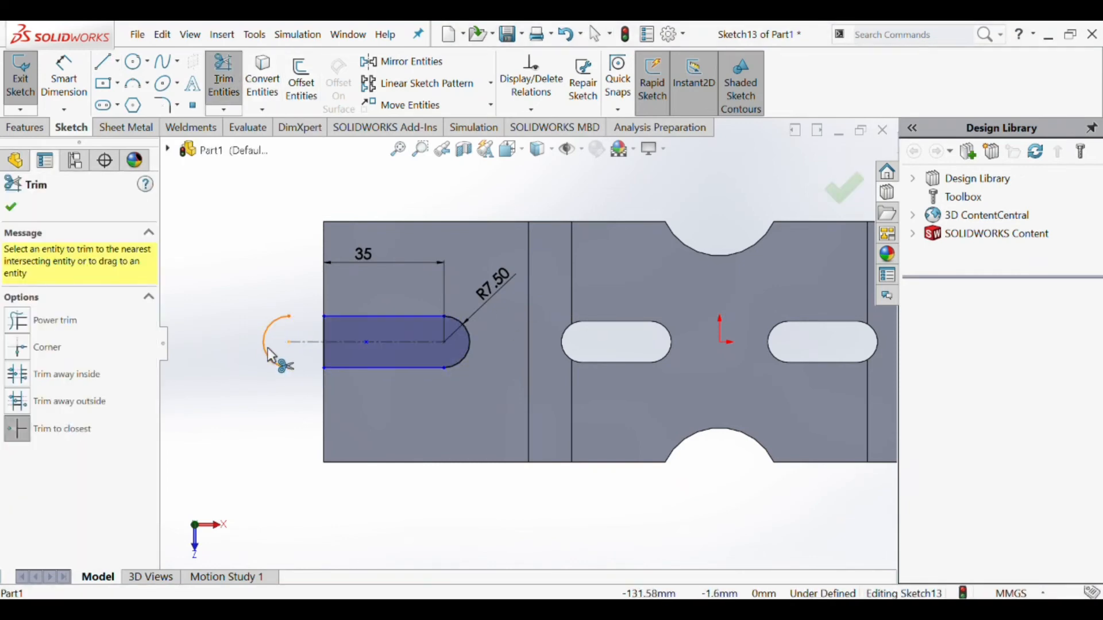
left_click(300, 340)
key("Escape")
- Sketch a circle below the open slot near the plate's lower-left corner and set its diameter to 6 mm
scroll(501, 350, "up", 3)
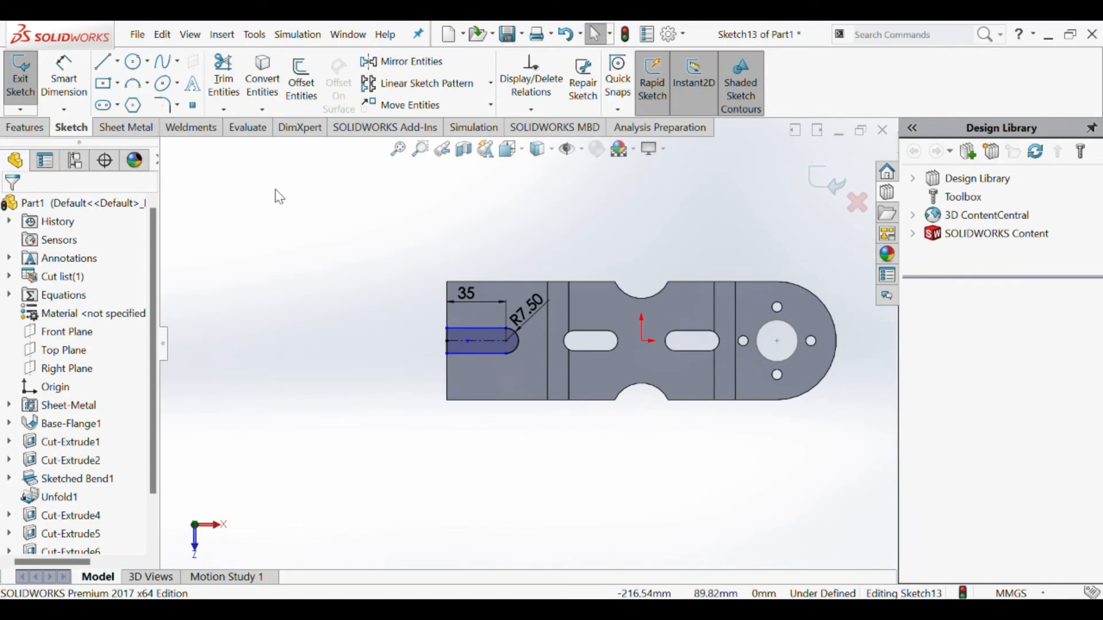
left_click(134, 61)
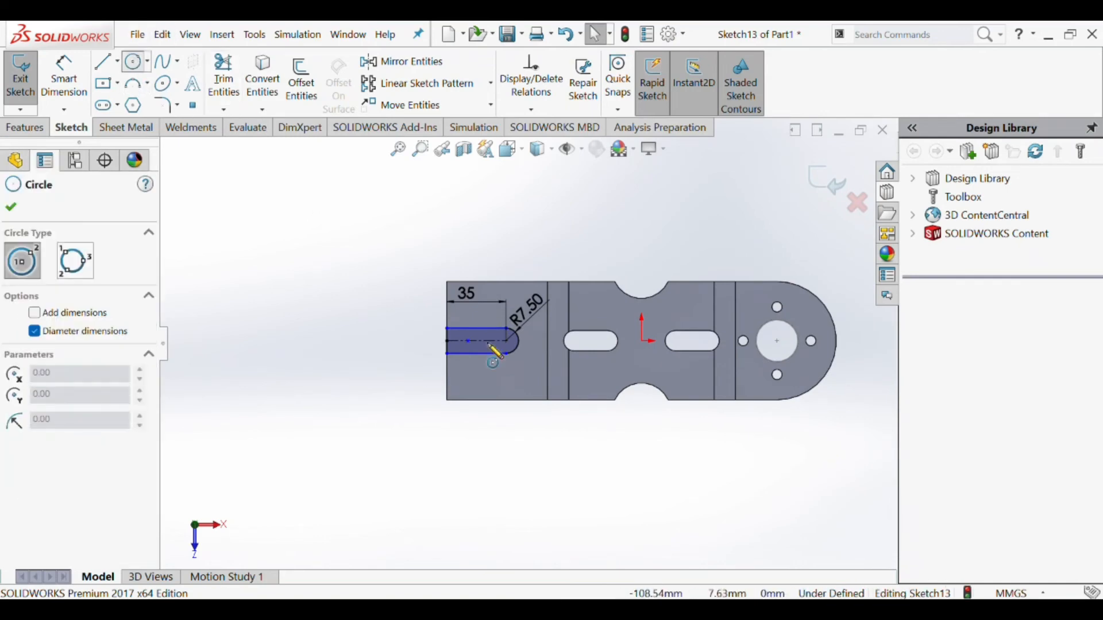
left_click(461, 379)
left_click(469, 382)
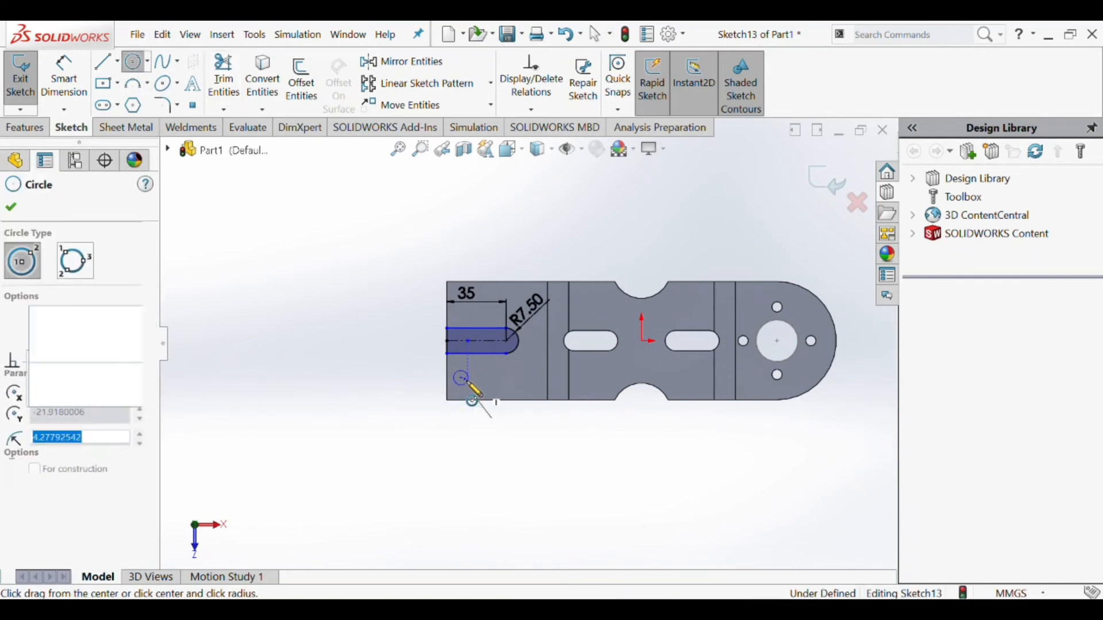
scroll(472, 389, "down", 4)
scroll(514, 381, "down", 2)
left_click(63, 79)
left_click(440, 351)
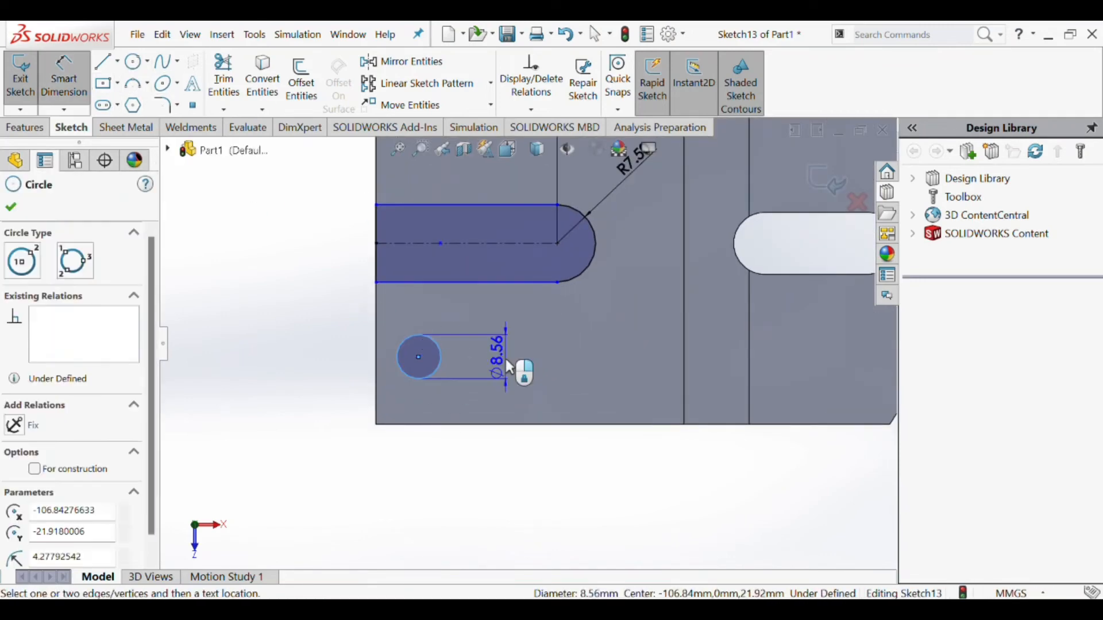
left_click(508, 361)
left_click(510, 368)
type("6")
key("Return")
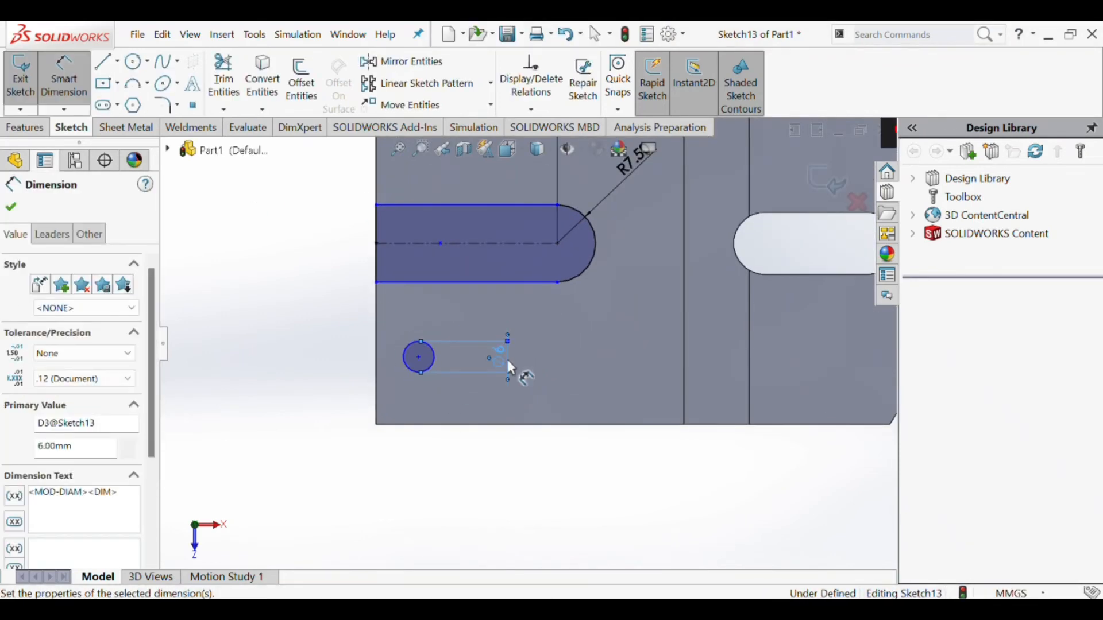
- Dimension the circle's centre 10 mm from the plate's left edge
left_click(419, 358)
left_click(377, 340)
left_click(388, 405)
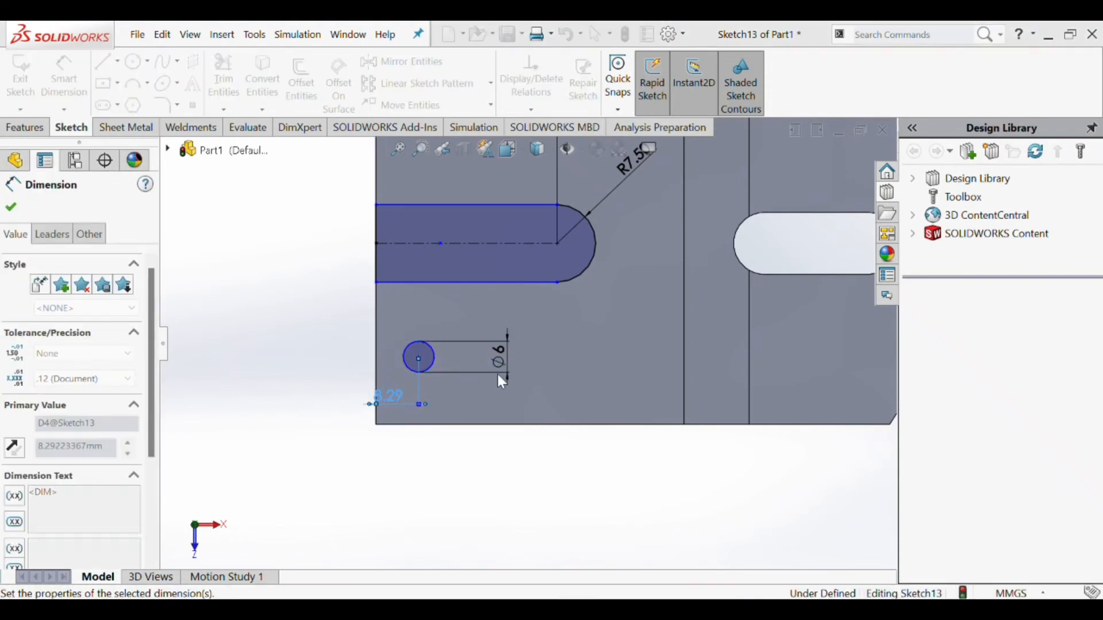
type("10")
key("Return")
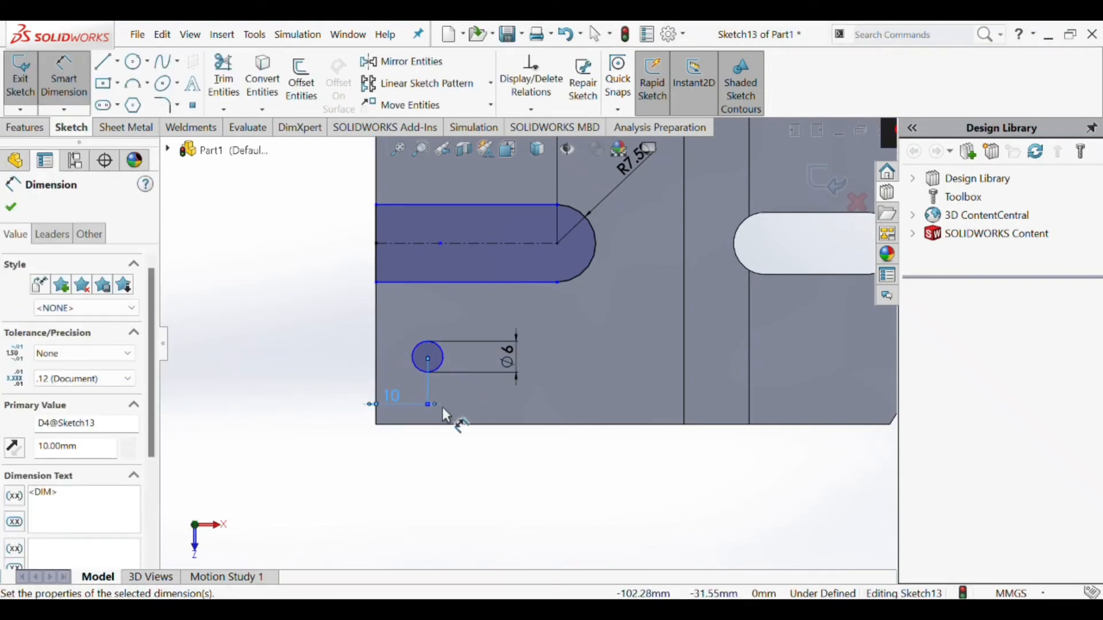
- Sketch a second circle to the right of the first at the same height and set its diameter to 6 mm
left_click(143, 64)
left_click(538, 358)
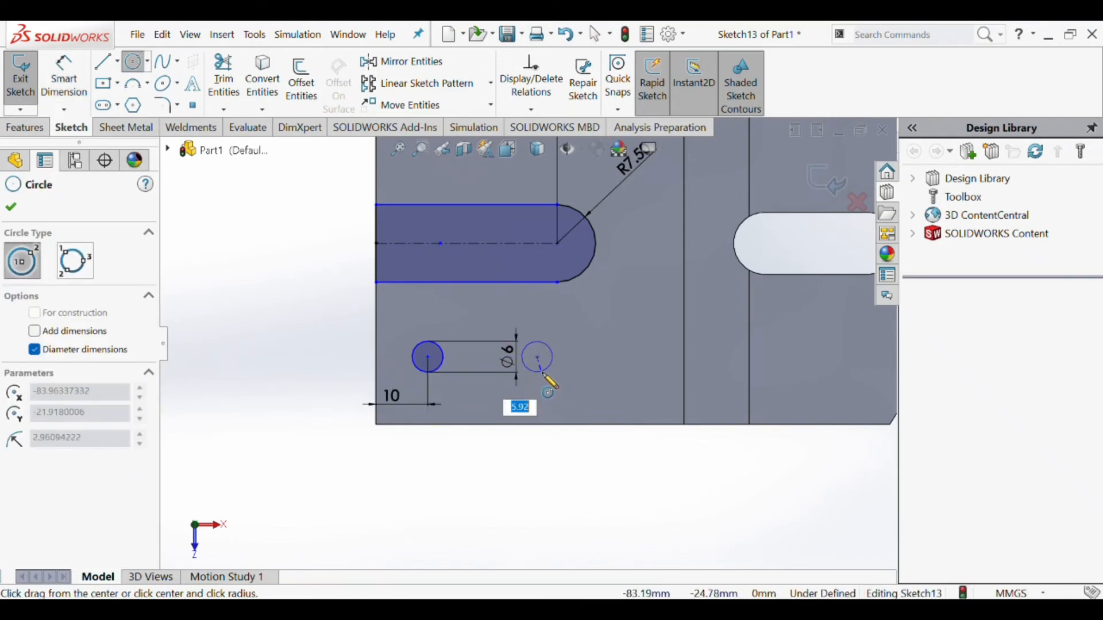
left_click(541, 373)
left_click(68, 82)
left_click(544, 343)
left_click(589, 349)
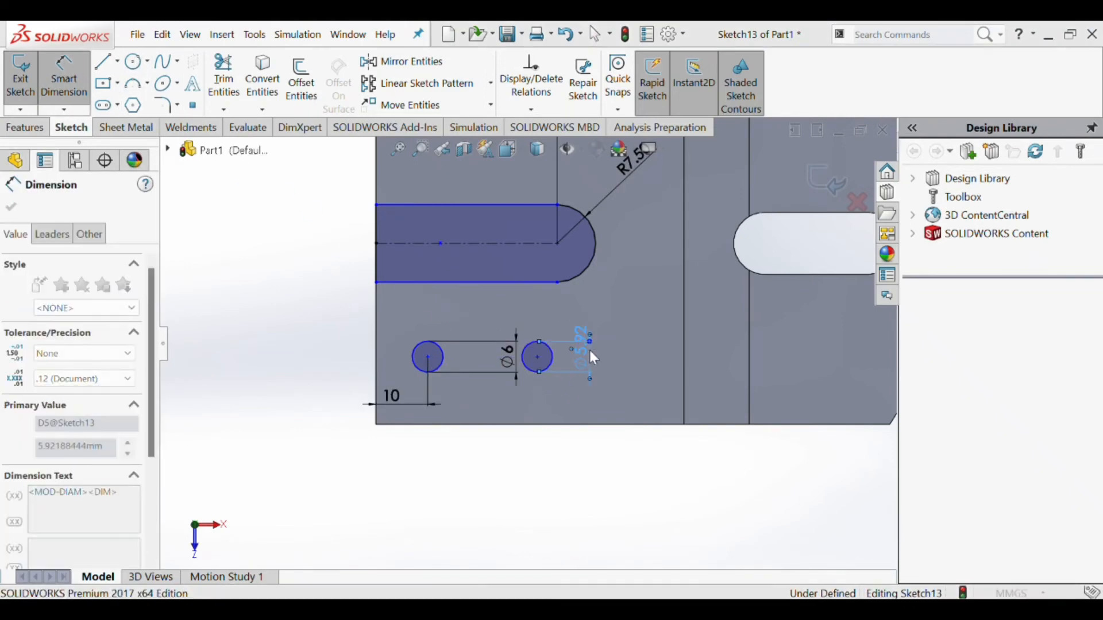
type("6")
key("Return")
- Set the horizontal distance between the two circle centres to 25 mm
left_click(426, 358)
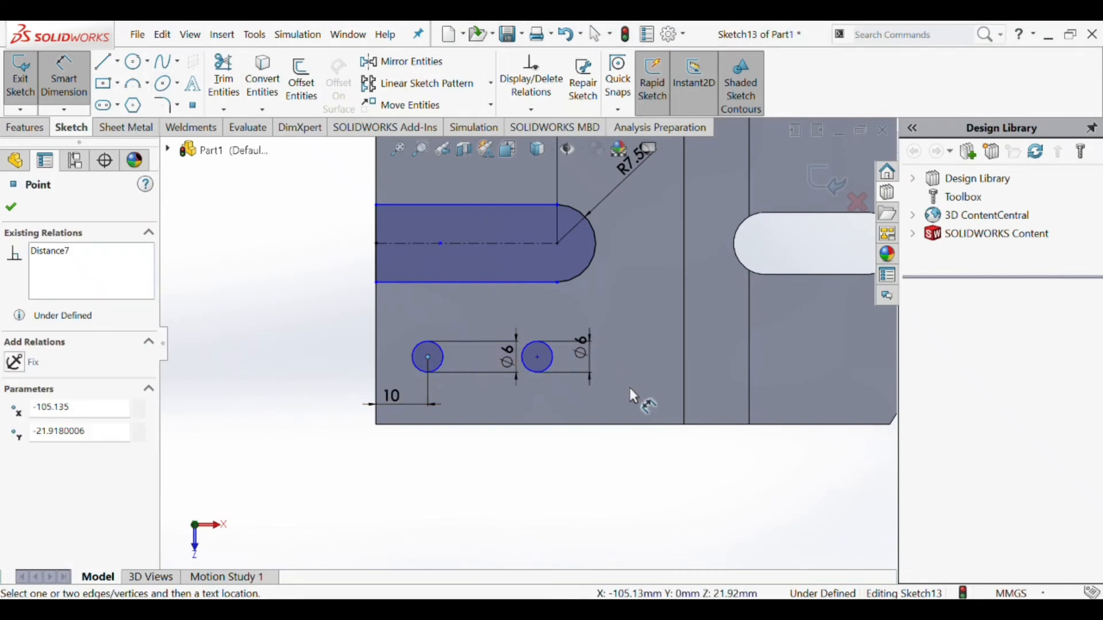
left_click(539, 359)
left_click(482, 323)
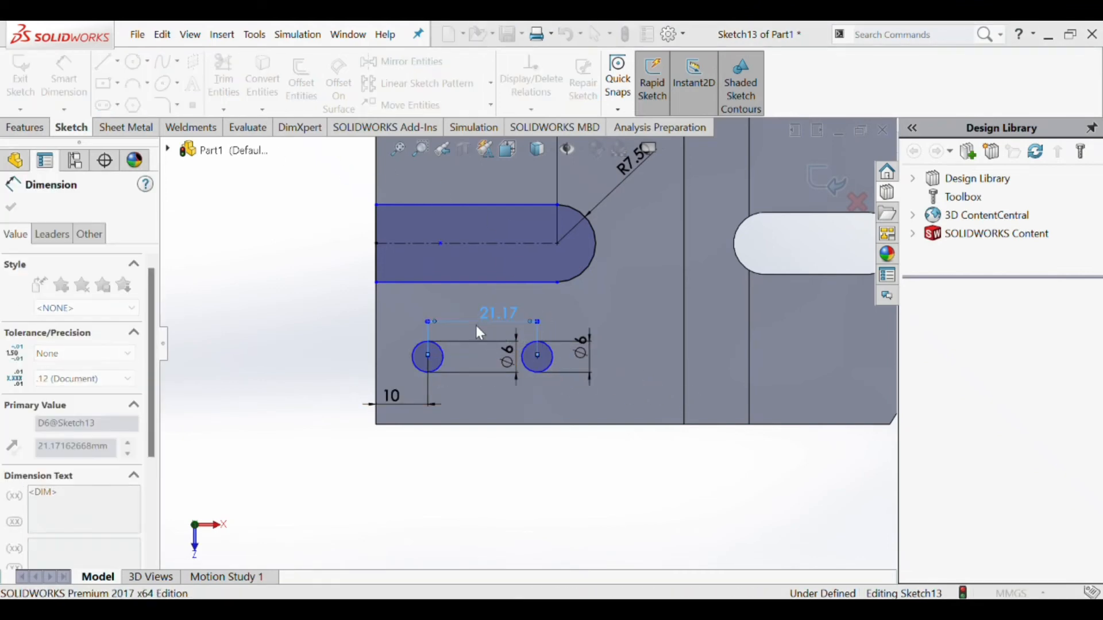
type("25")
key("Return")
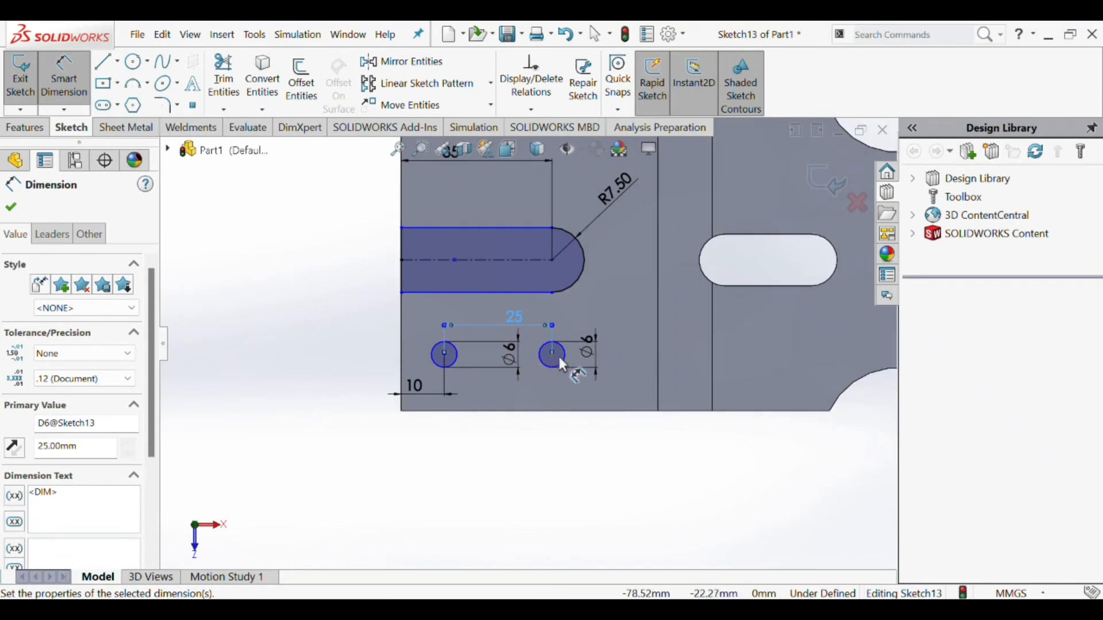
- Dimension the left circle's centre 10 mm above the plate's lower edge
left_click(489, 411)
left_click(445, 355)
left_click(344, 365)
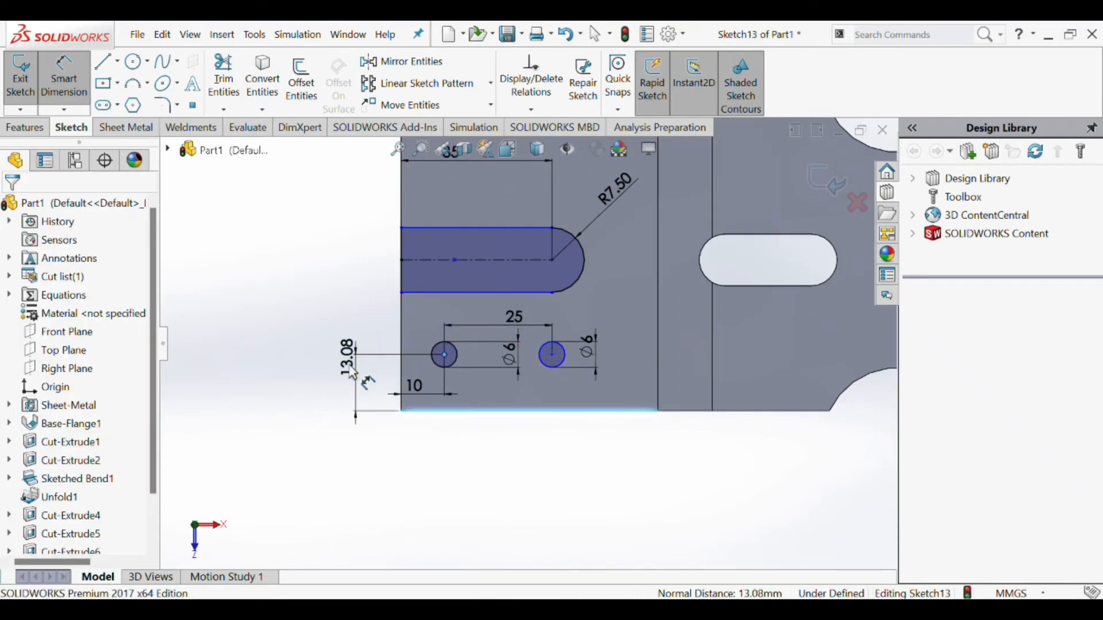
type("10")
key("Return")
- Mirror the two 6 mm circles about the open slot's horizontal centreline
scroll(515, 382, "up", 3)
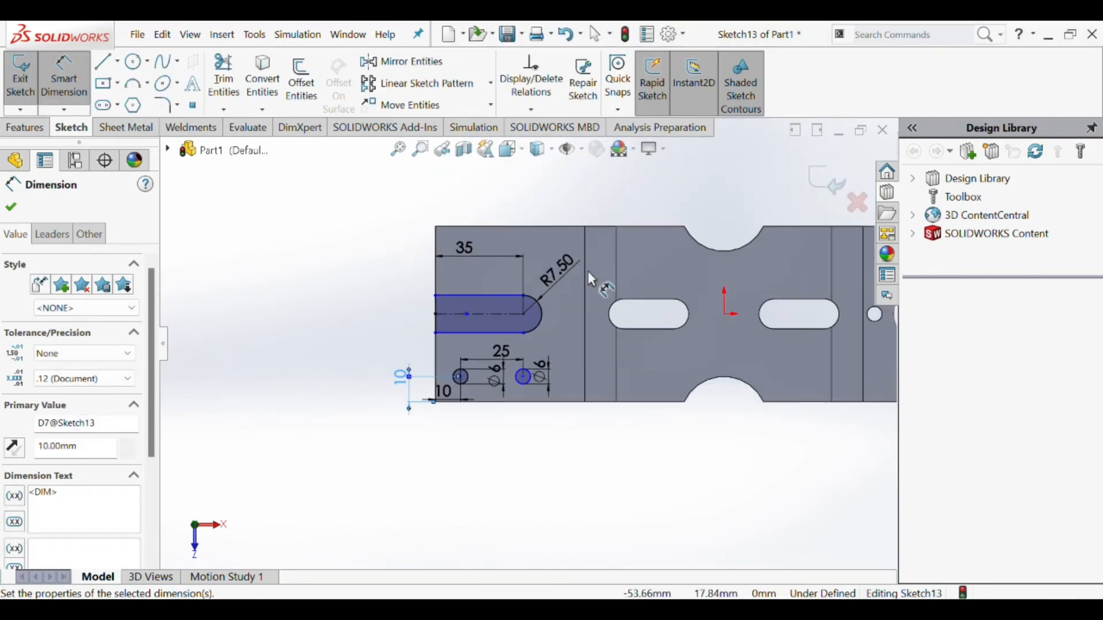
scroll(588, 271, "down", 1)
left_click(427, 64)
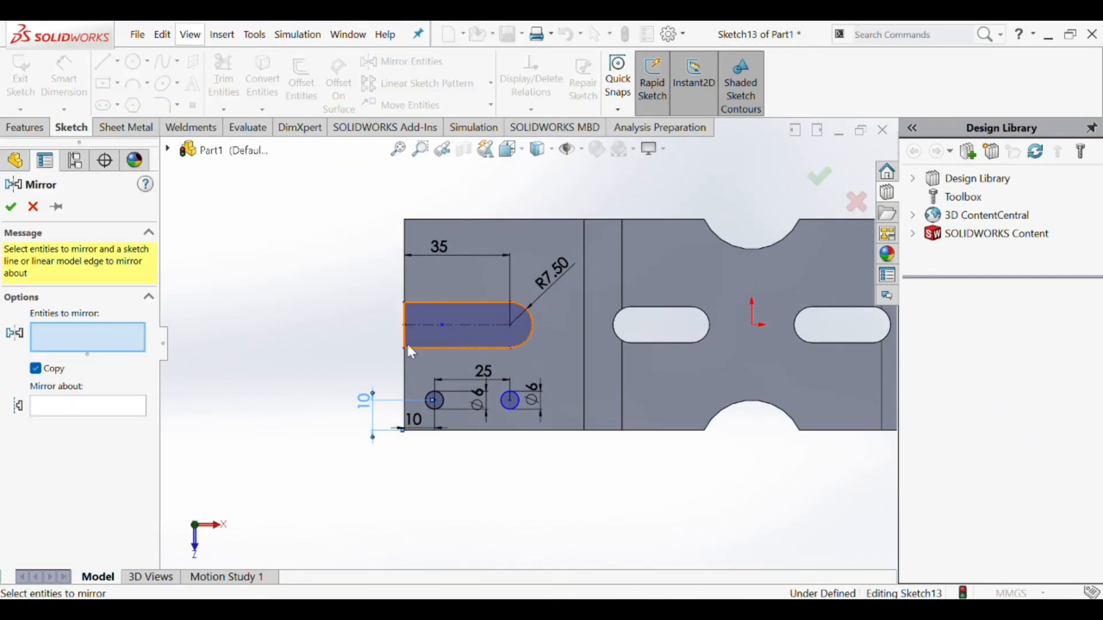
left_click(443, 397)
left_click(513, 409)
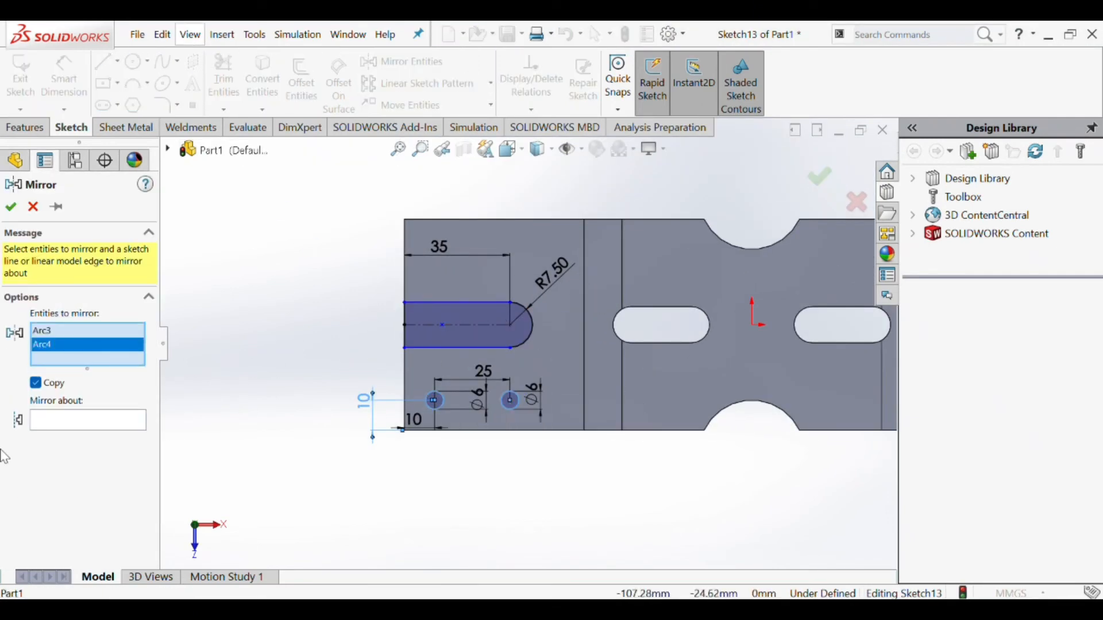
left_click(109, 422)
left_click(480, 326)
left_click(11, 207)
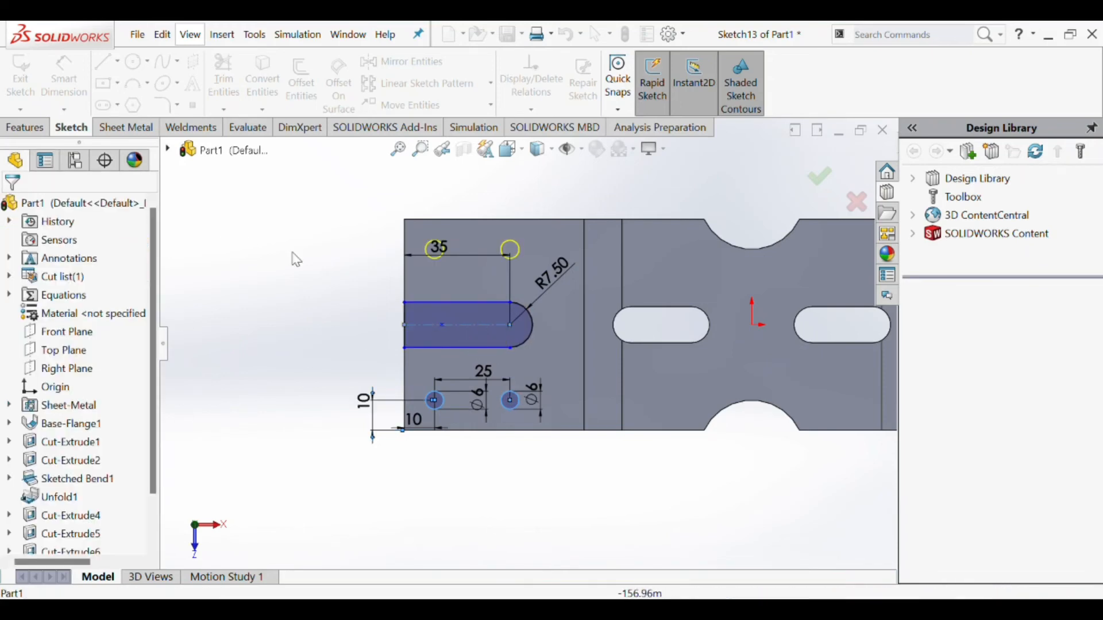
- Extrude-cut the open slot and the four 6 mm circles through the flat plate
scroll(475, 304, "up", 1)
scroll(479, 307, "down", 1)
scroll(495, 314, "up", 1)
left_click(147, 128)
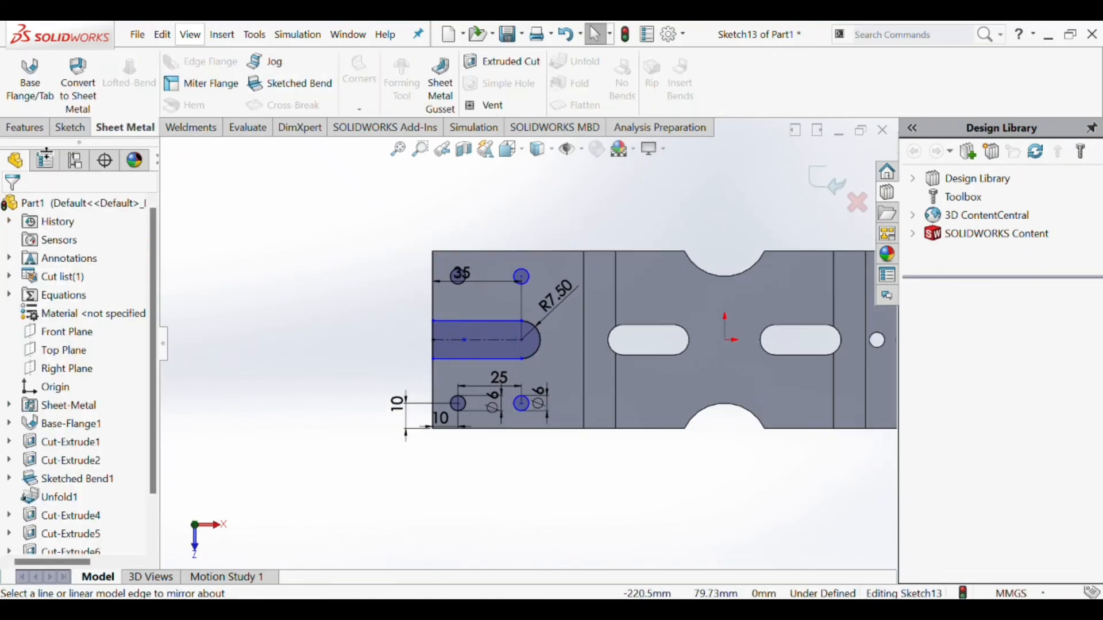
left_click(502, 61)
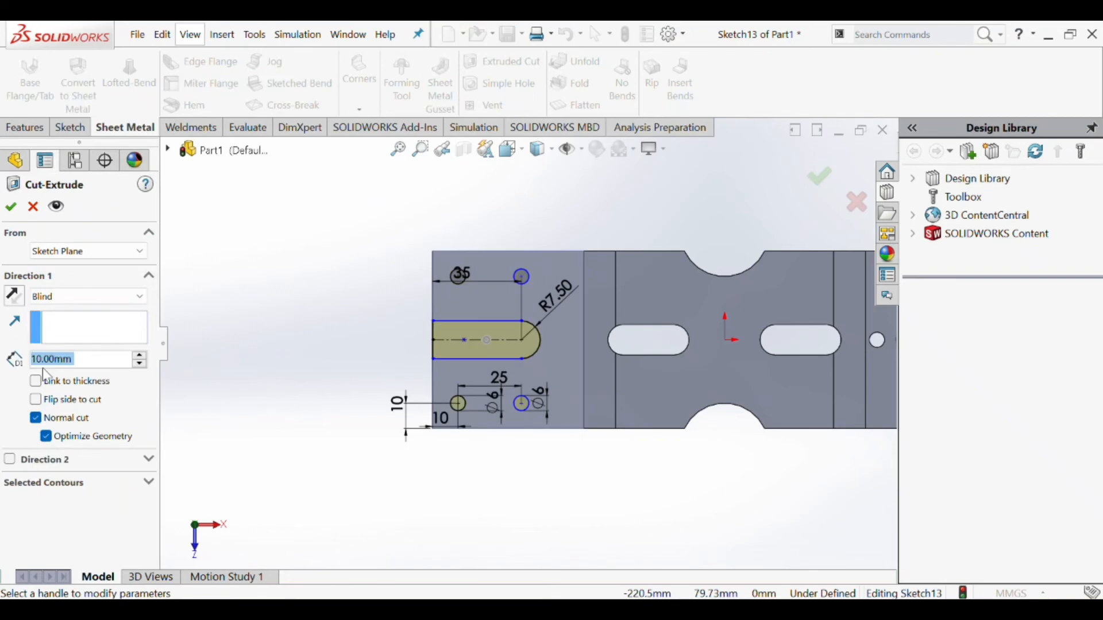
left_click(68, 297)
left_click(70, 325)
left_click(11, 207)
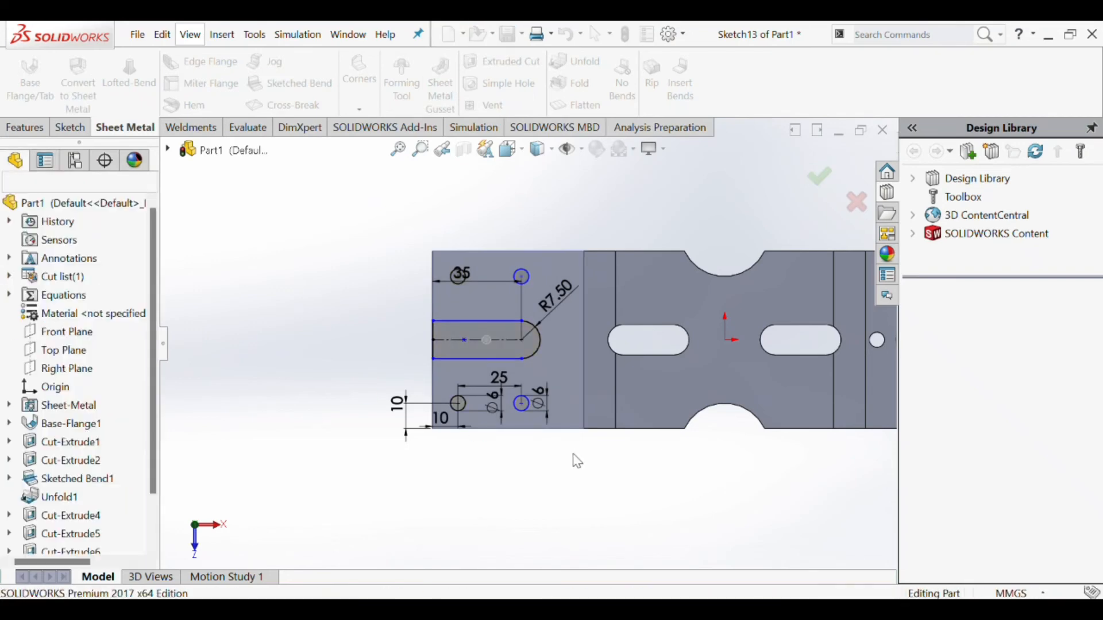
scroll(573, 454, "up", 6)
scroll(632, 424, "down", 2)
scroll(661, 344, "up", 2)
scroll(680, 276, "down", 2)
left_click(576, 62)
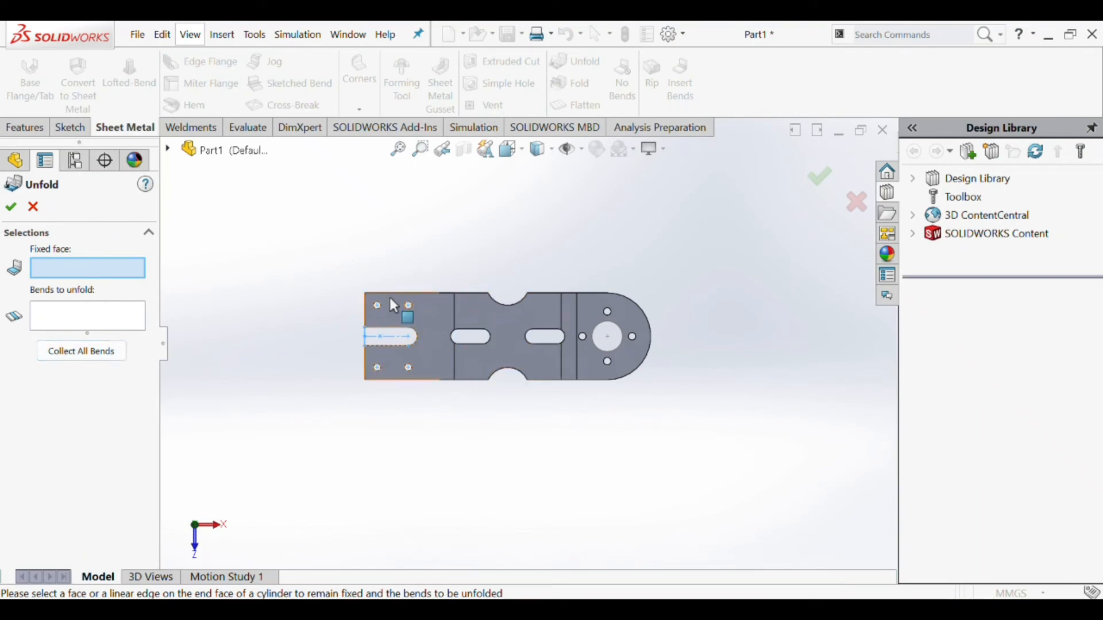
left_click(474, 310)
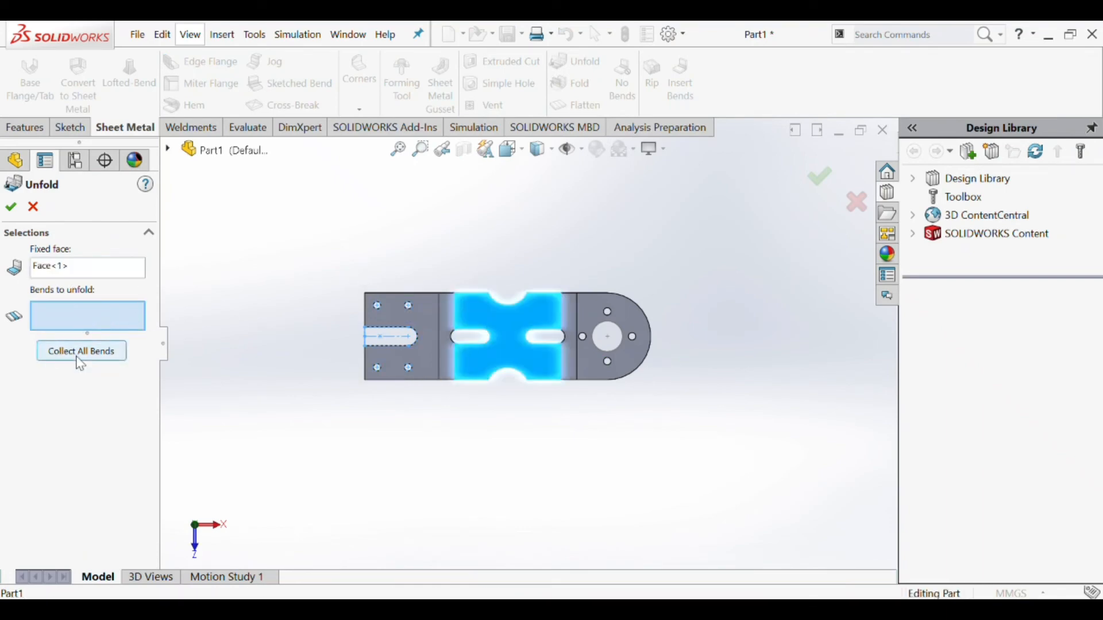
left_click(34, 207)
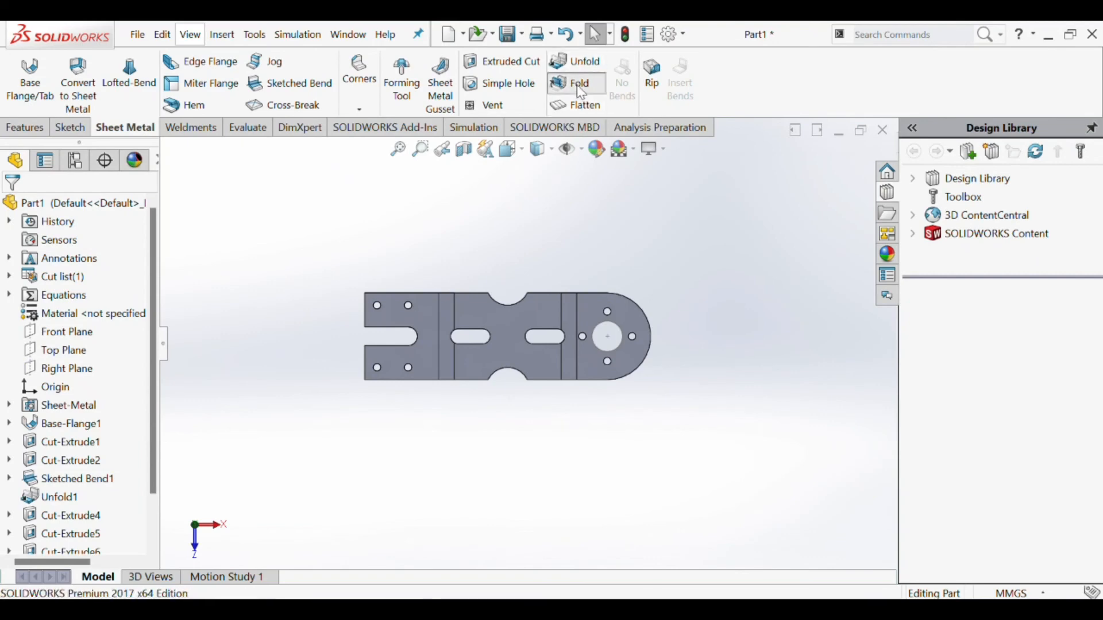
- Fold all collected bends, keeping the slotted middle face fixed
left_click(574, 83)
left_click(91, 352)
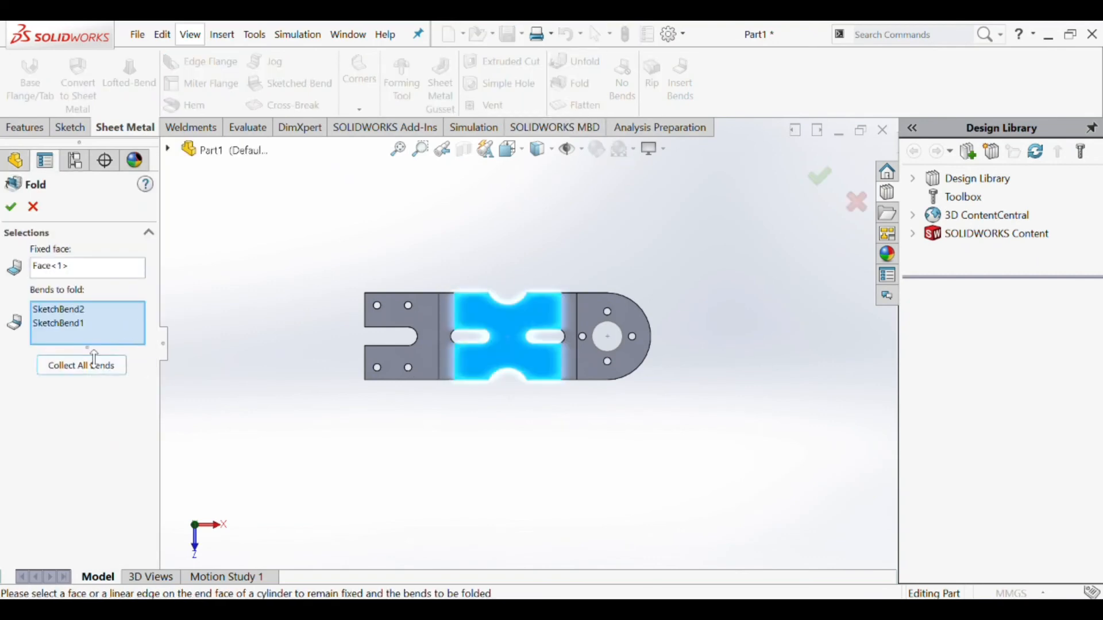
left_click(11, 208)
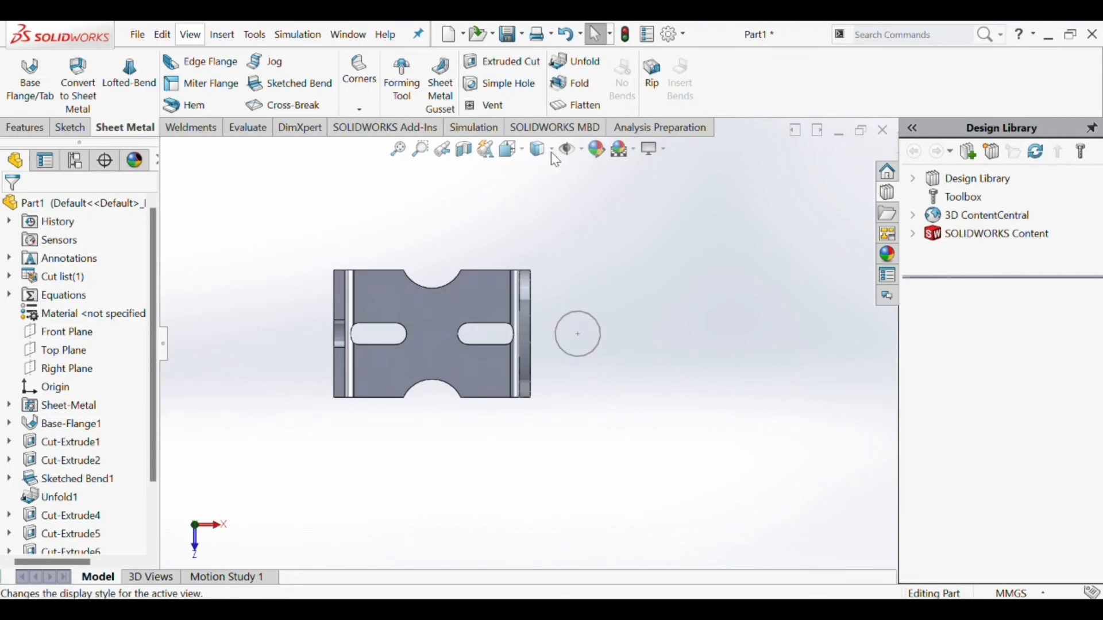
- Show the bracket in isometric view and hide the 25 mm circle sketch lying outside the rounded flange
key("ctrl+7")
left_click(661, 485)
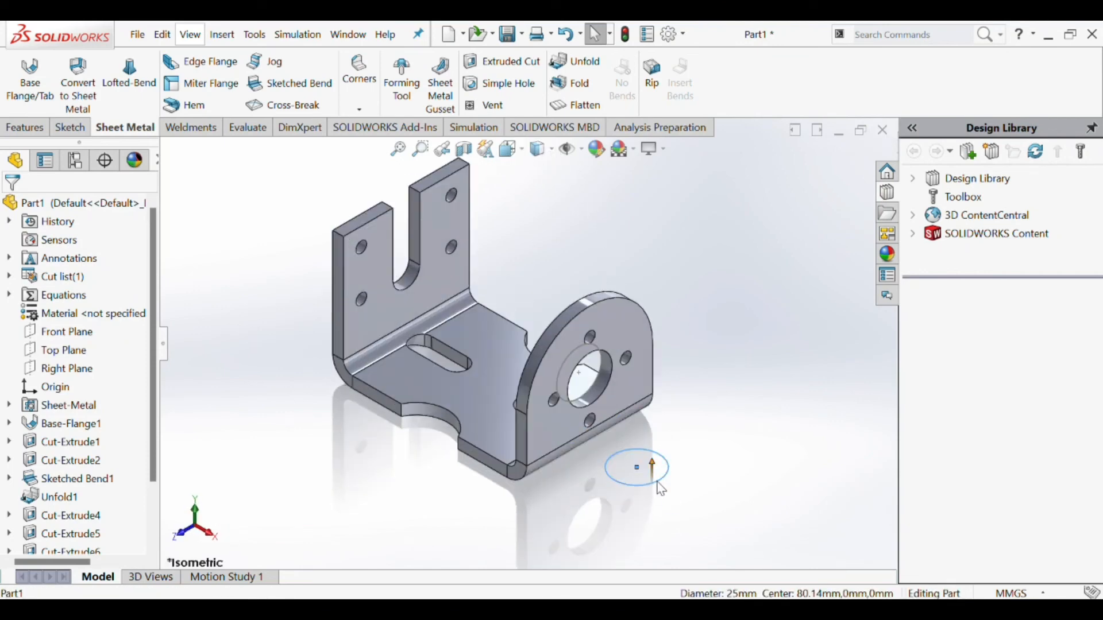
left_click(704, 364)
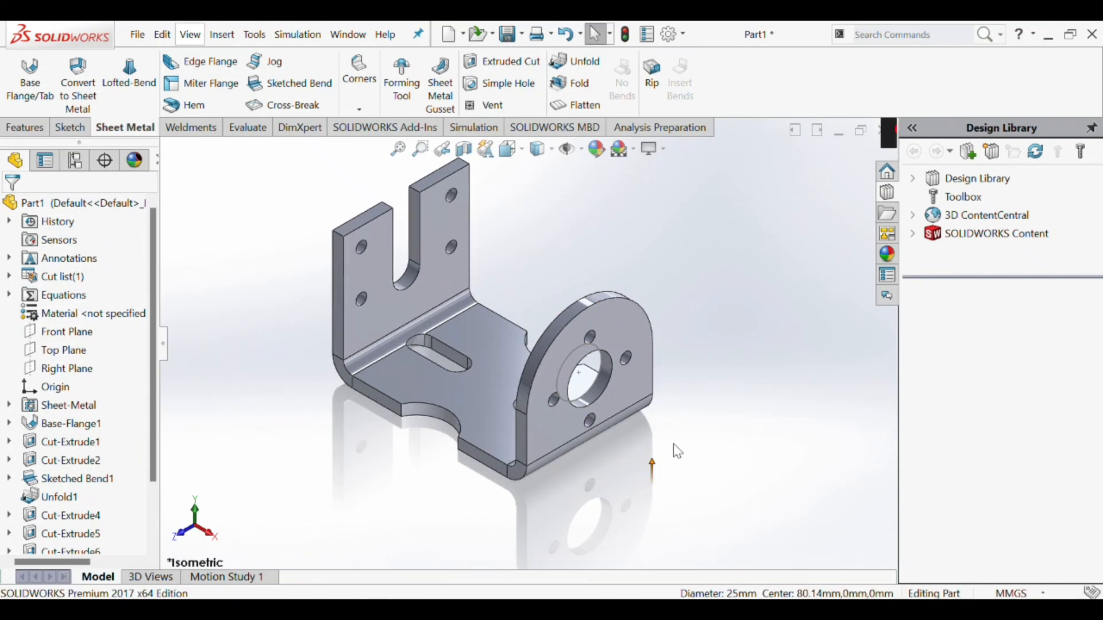
- Examine the folded bracket with its open slot, holes and rounded flange
scroll(574, 396, "up", 3)
scroll(522, 367, "down", 2)
scroll(460, 310, "up", 3)
scroll(395, 251, "down", 2)
scroll(608, 426, "up", 2)
scroll(612, 428, "down", 1)
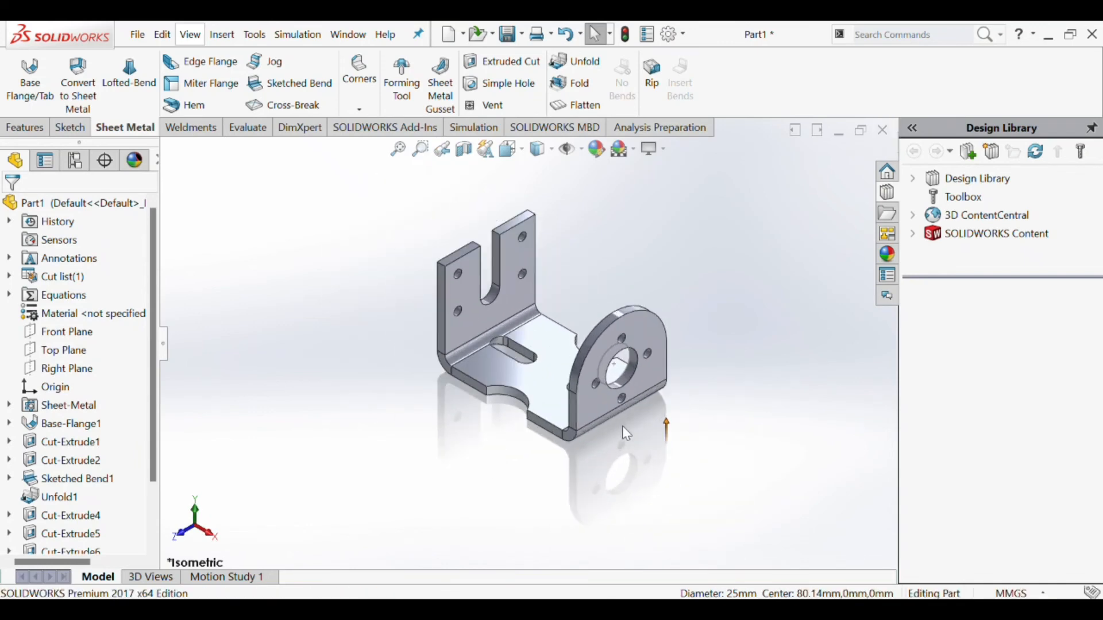
scroll(626, 432, "up", 1)
scroll(649, 458, "down", 1)
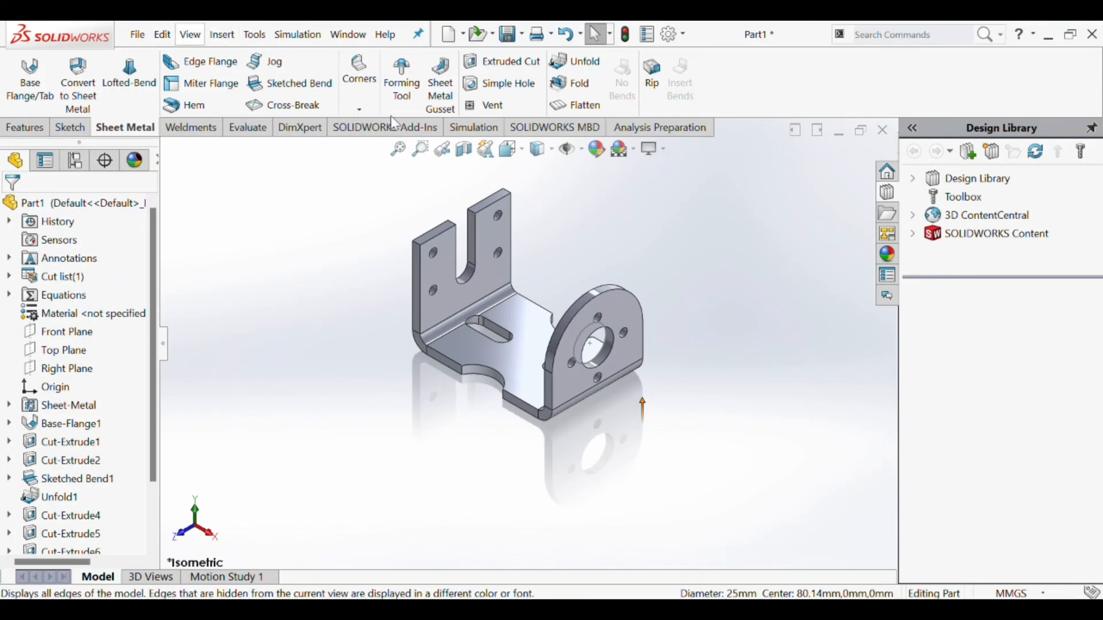
left_click(435, 470)
scroll(532, 290, "up", 2)
scroll(551, 289, "down", 2)
scroll(583, 290, "up", 1)
scroll(594, 296, "down", 1)
scroll(591, 370, "up", 1)
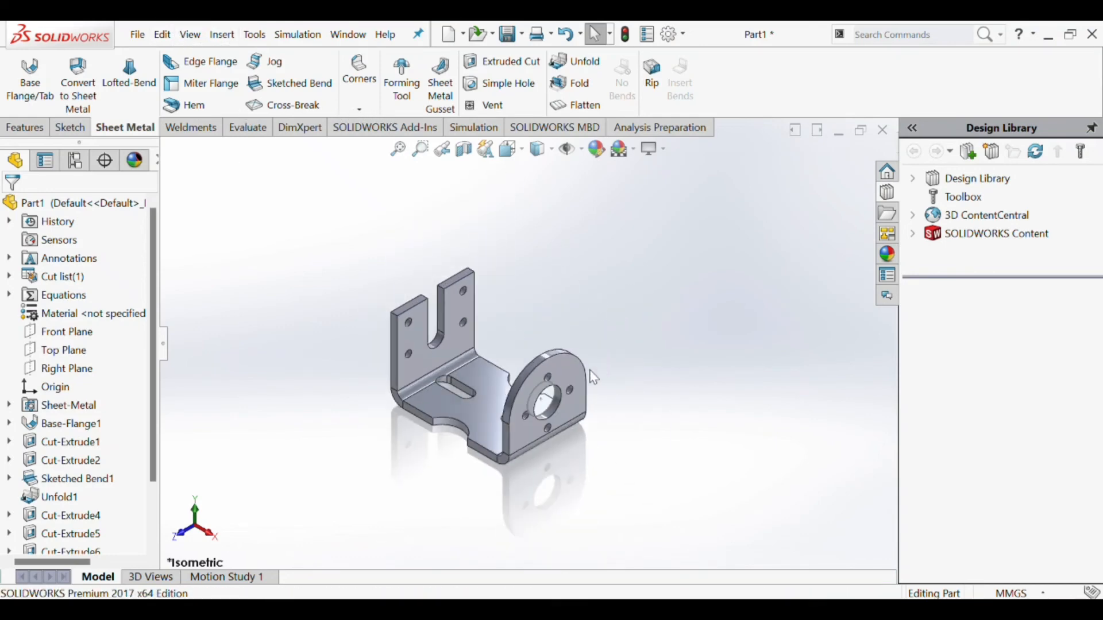
scroll(589, 382, "down", 1)
scroll(567, 410, "up", 1)
scroll(554, 413, "down", 1)
- Hide all sketches and reference items remaining in the view
scroll(534, 408, "up", 1)
scroll(445, 368, "down", 1)
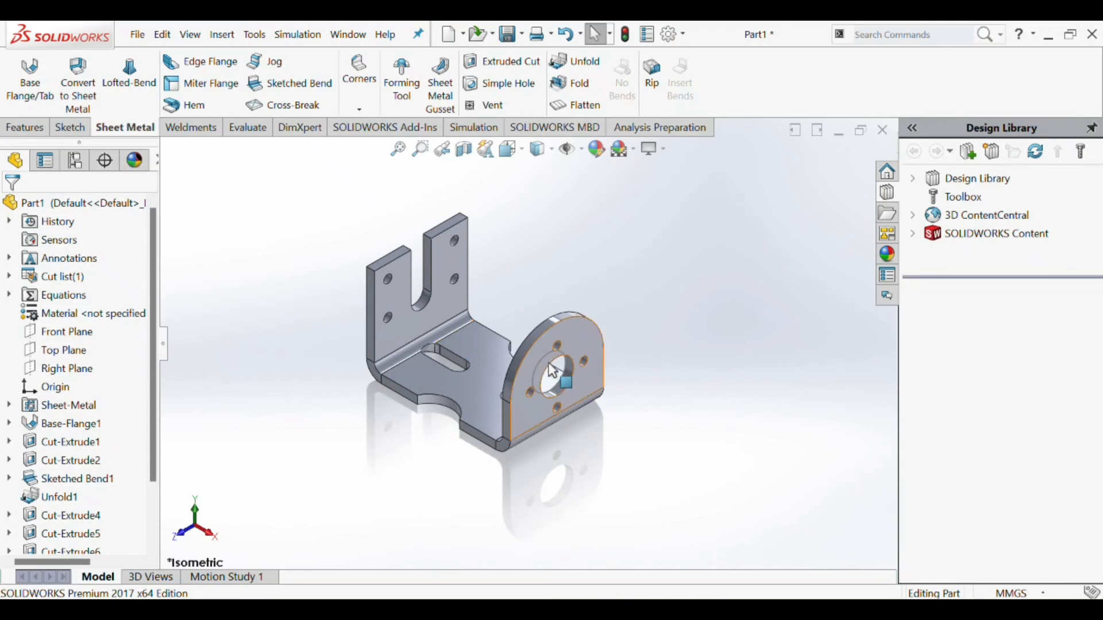
left_click(568, 150)
scroll(562, 296, "up", 2)
scroll(543, 294, "down", 2)
scroll(503, 322, "up", 2)
scroll(505, 326, "down", 1)
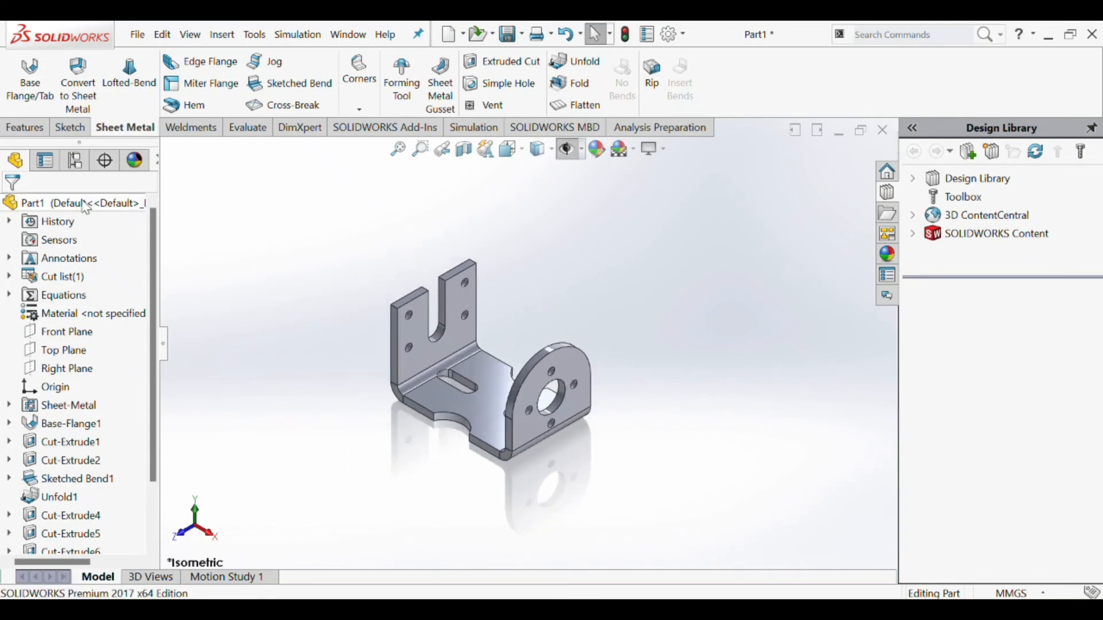
- Assign hot rolled AISI 1010 Steel as the part's material
left_click(79, 315)
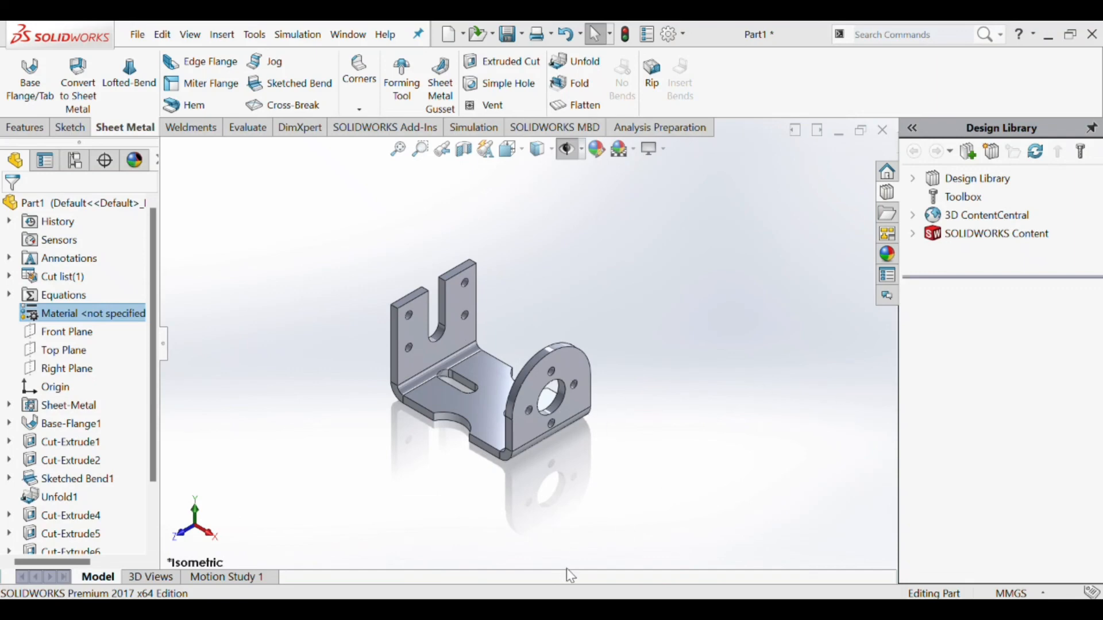
scroll(467, 380, "down", 2)
scroll(467, 380, "up", 2)
scroll(468, 380, "down", 2)
scroll(467, 380, "up", 3)
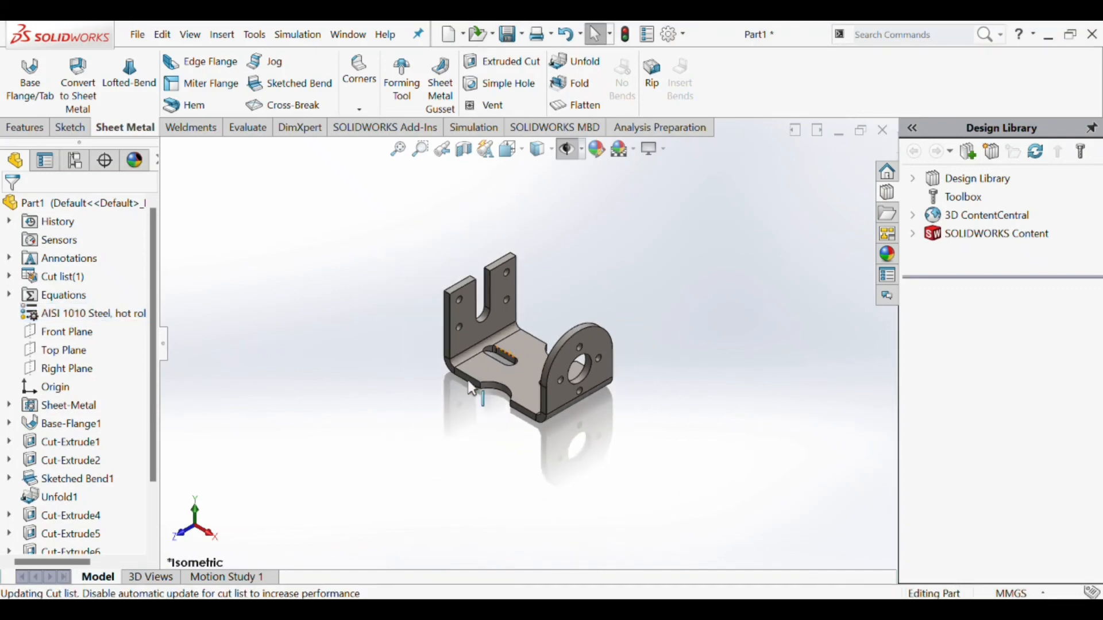
- Examine the bracket in its new material and check the appearance applied to it
scroll(468, 380, "down", 2)
scroll(519, 315, "up", 2)
scroll(519, 315, "down", 1)
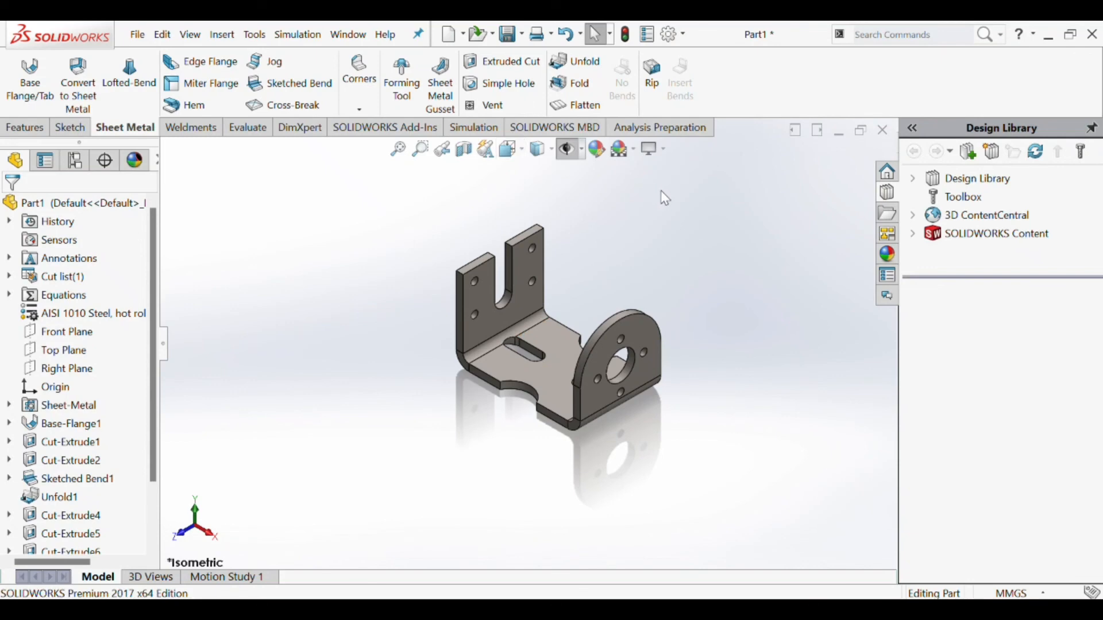
scroll(464, 329, "up", 1)
scroll(539, 365, "down", 2)
scroll(546, 367, "up", 1)
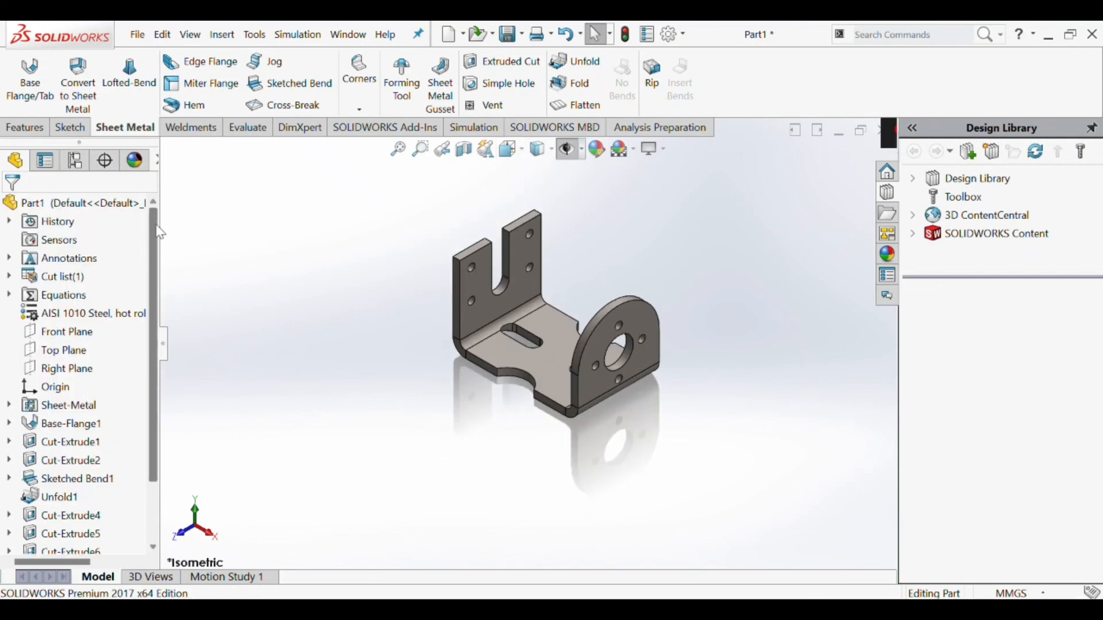
left_click(135, 162)
scroll(359, 218, "up", 3)
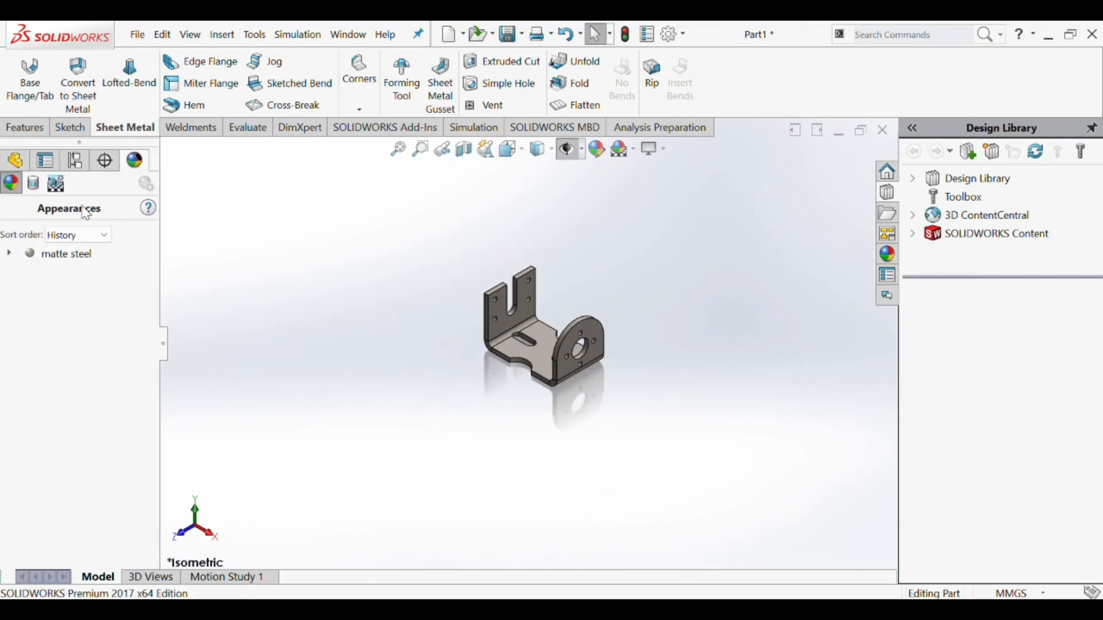
left_click(15, 160)
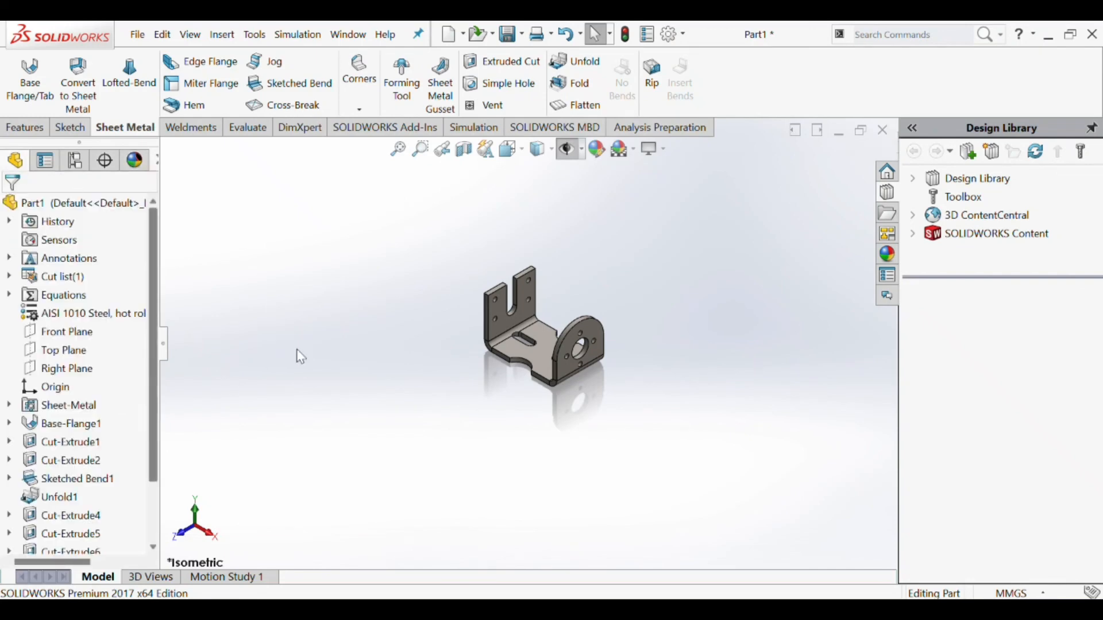
scroll(539, 320, "down", 2)
scroll(527, 343, "up", 2)
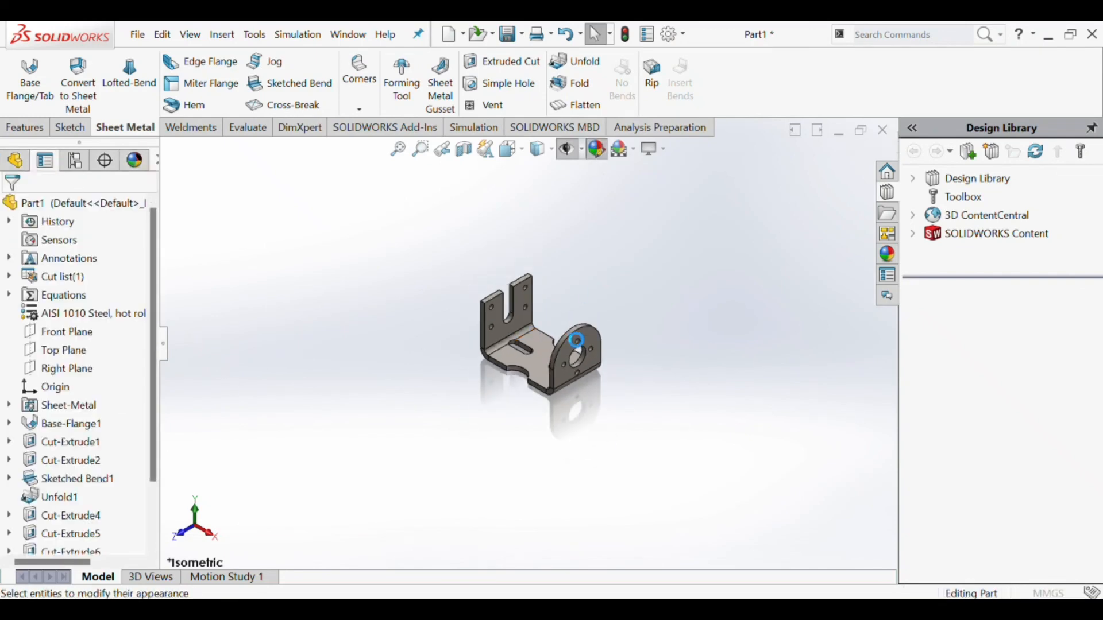
- Change the whole part's matte steel appearance to a light cyan colour from the standard swatches
left_click_drag(1098, 378, 1098, 452)
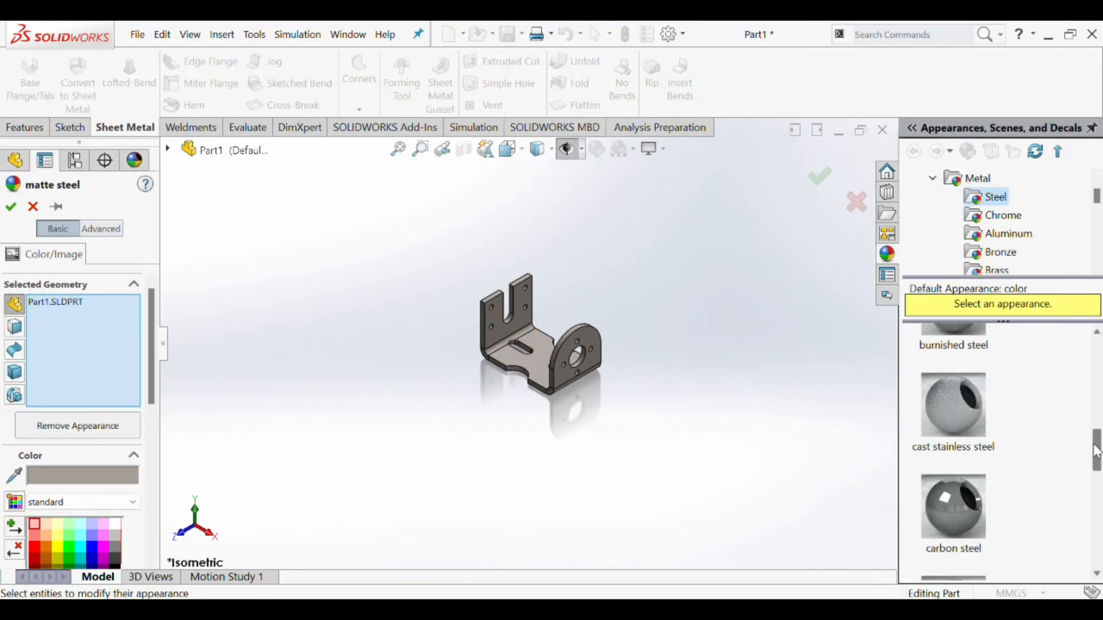
left_click(95, 541)
left_click(93, 523)
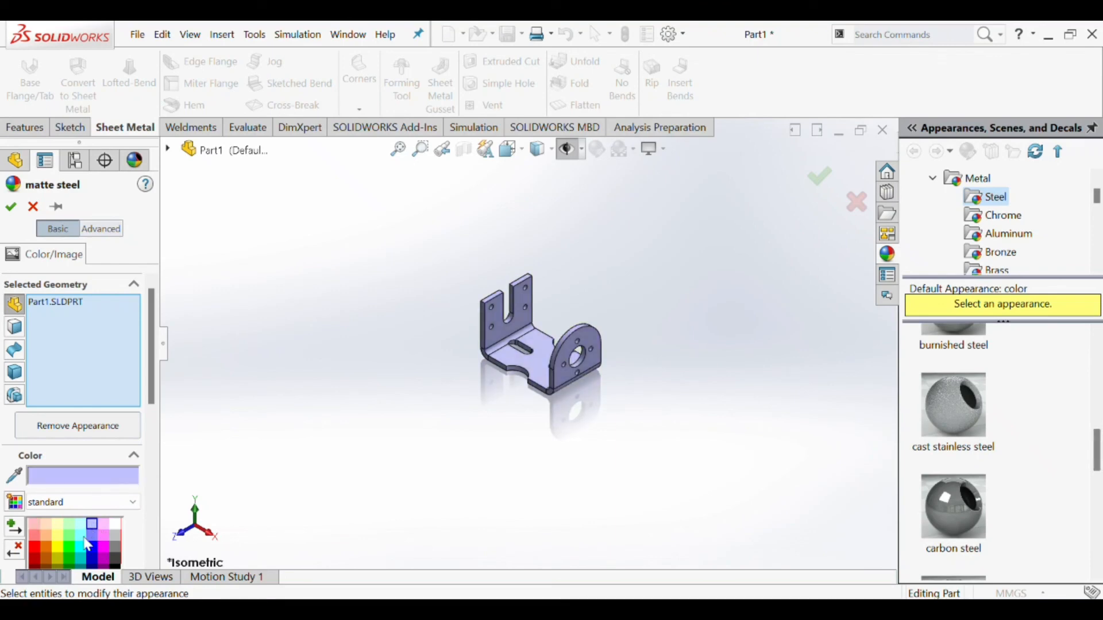
left_click(85, 546)
left_click(81, 524)
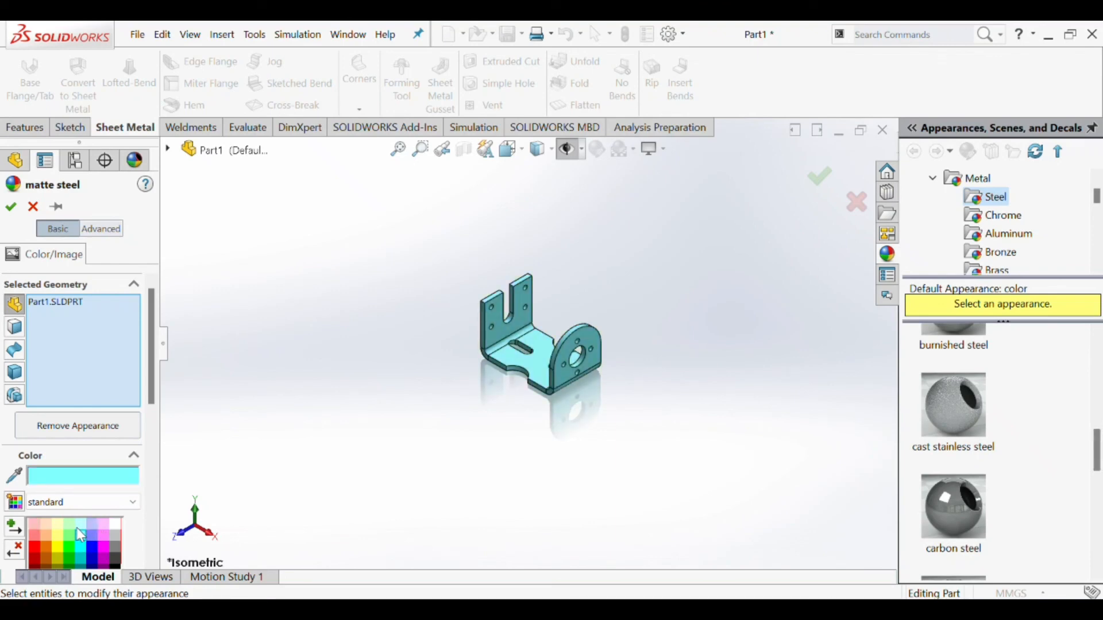
left_click(10, 208)
- Set the display style to shaded without edges
scroll(507, 406, "down", 2)
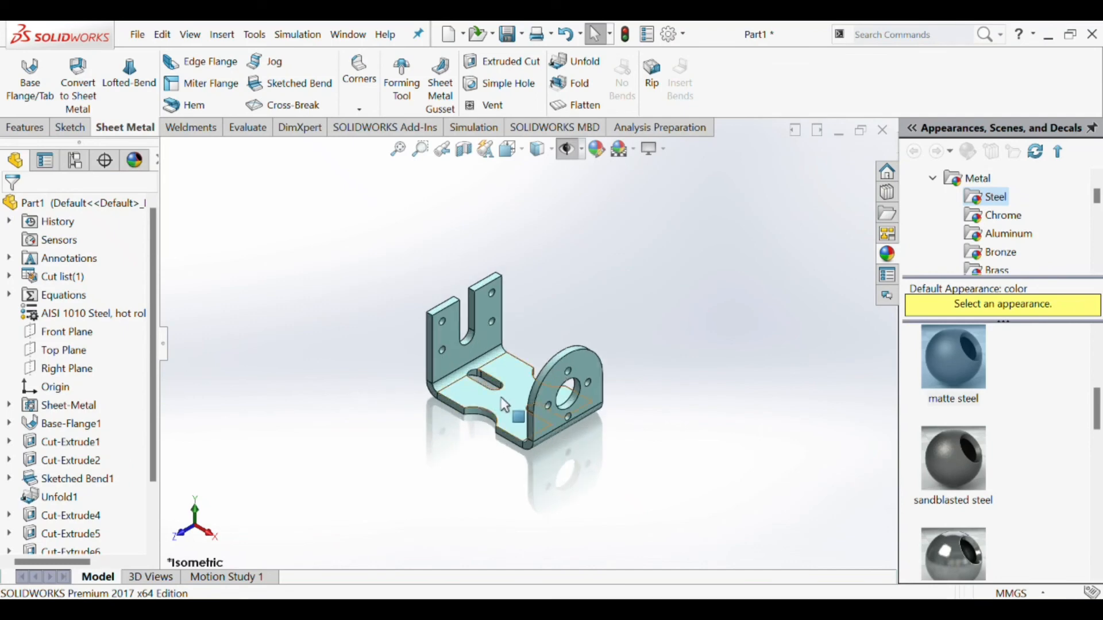
scroll(525, 335, "down", 1)
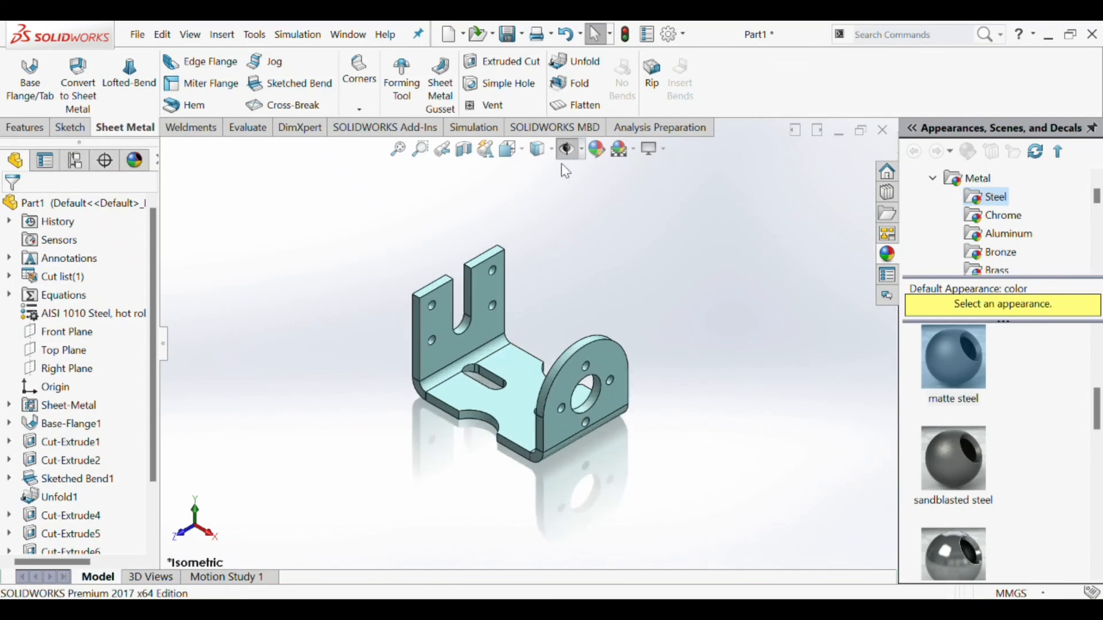
left_click(539, 188)
scroll(556, 380, "up", 2)
scroll(509, 381, "down", 3)
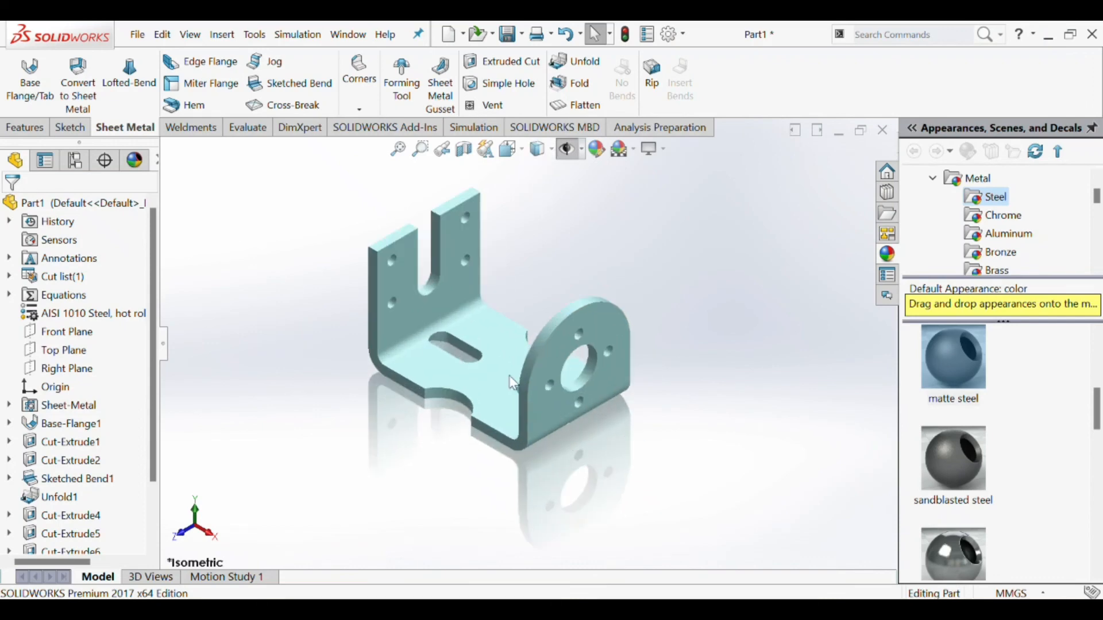
- Inspect the finished bracket from a rotated angle and in isometric view
scroll(488, 367, "up", 2)
scroll(386, 299, "down", 2)
scroll(659, 293, "up", 1)
scroll(659, 294, "down", 1)
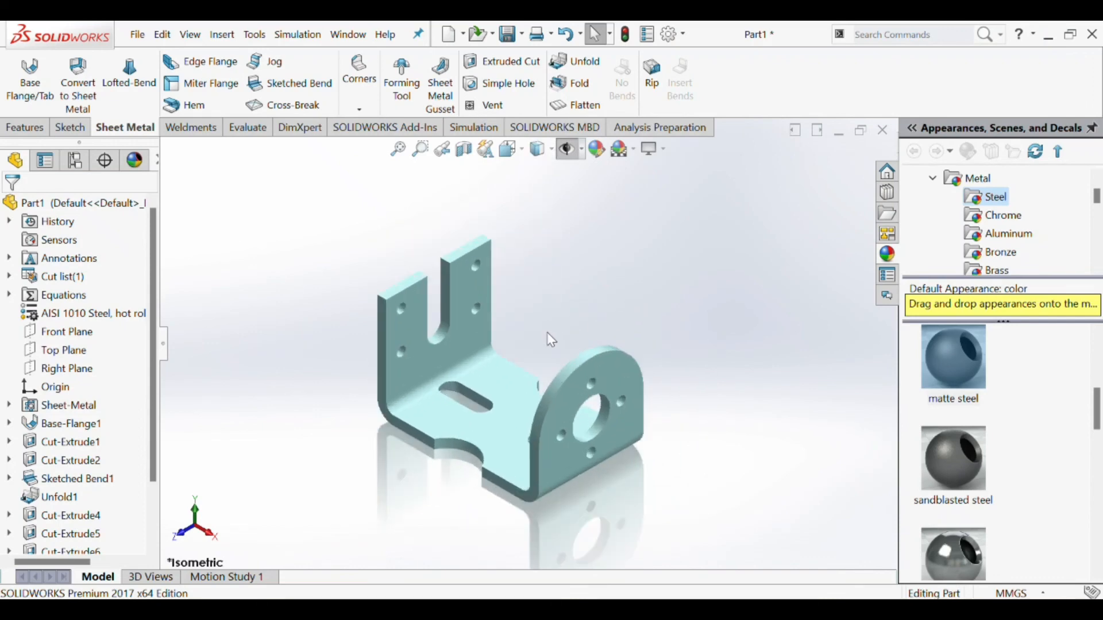
scroll(550, 340, "up", 1)
middle_click_drag(546, 320, 523, 195)
key("ctrl+7")
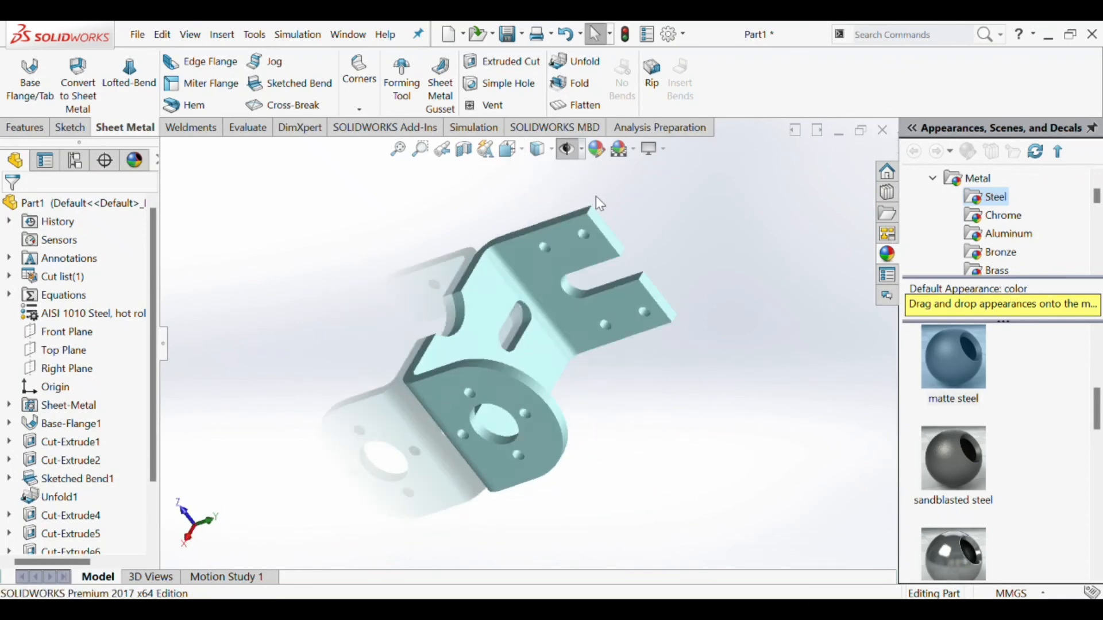
scroll(568, 307, "up", 2)
scroll(492, 463, "down", 2)
scroll(488, 345, "up", 3)
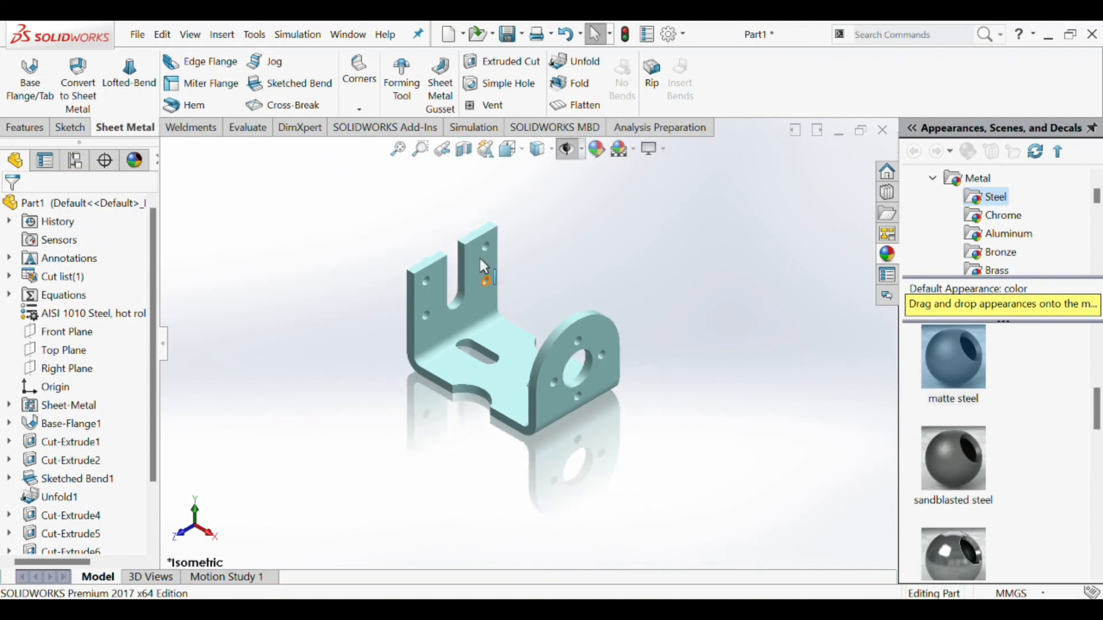
scroll(479, 259, "down", 2)
scroll(514, 336, "up", 1)
scroll(551, 393, "down", 1)
scroll(568, 402, "up", 2)
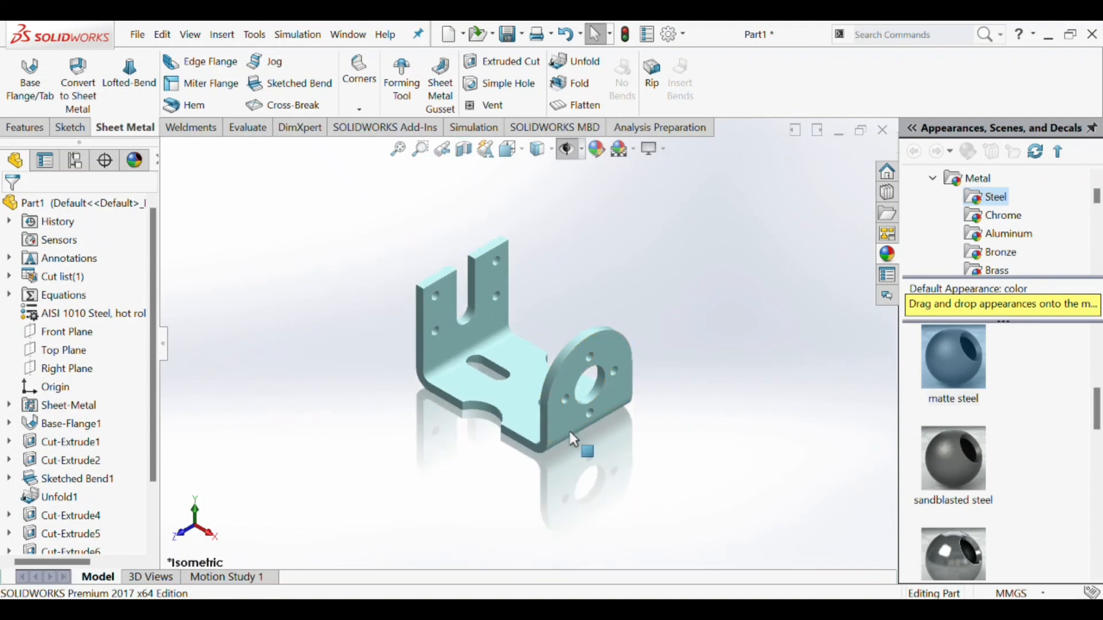